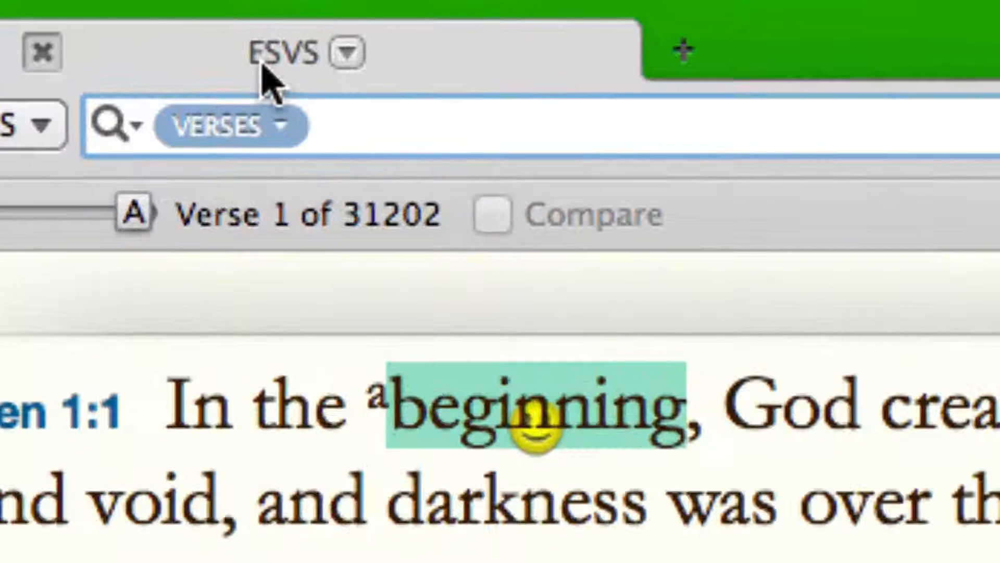
Search the ESVS text for the word "mark" with the search type set to Words.
{"action": "left_click", "coordinate": [284, 129]}
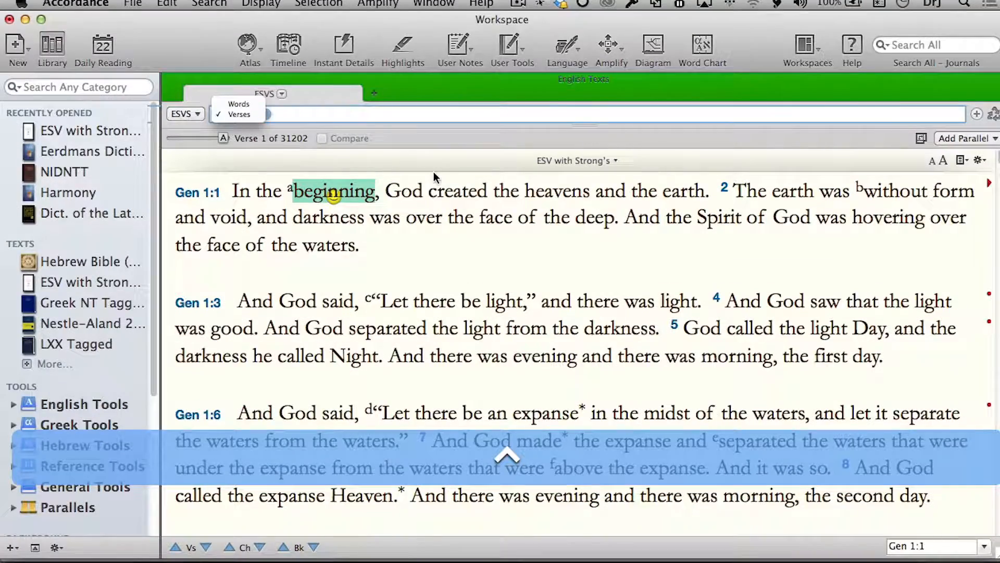
{"action": "left_click", "coordinate": [306, 118]}
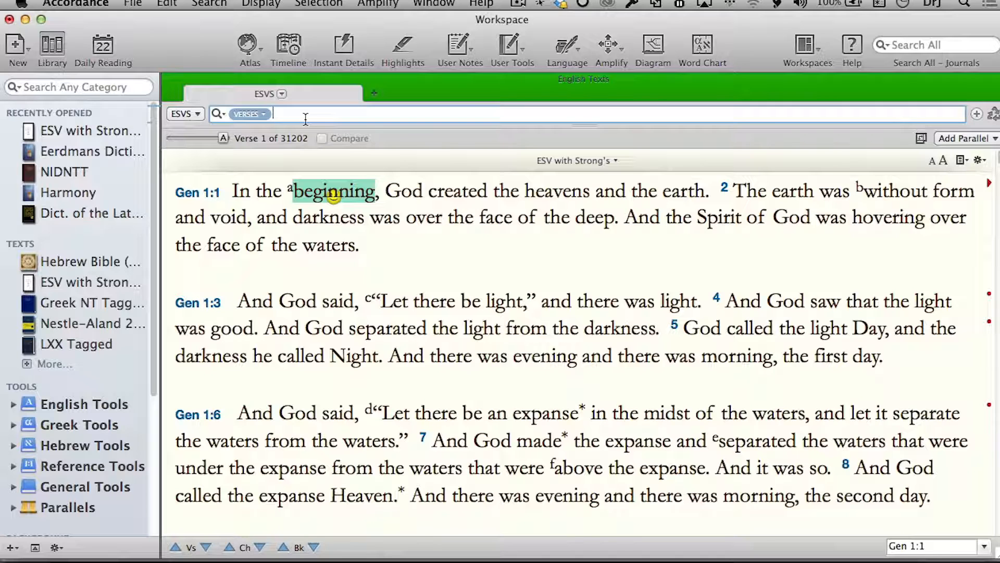
{"action": "type", "text": "mark"}
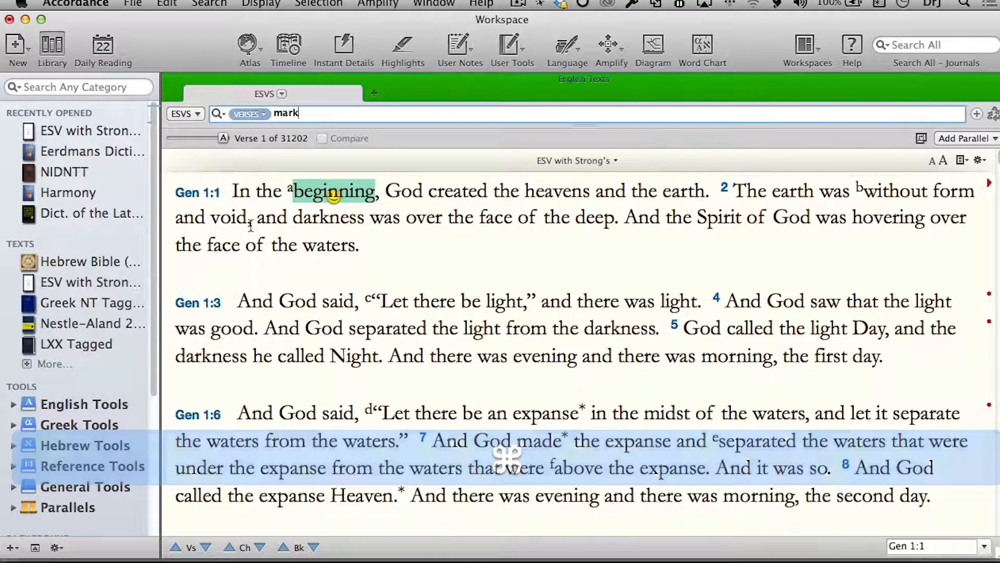
{"action": "key", "text": "super+f"}
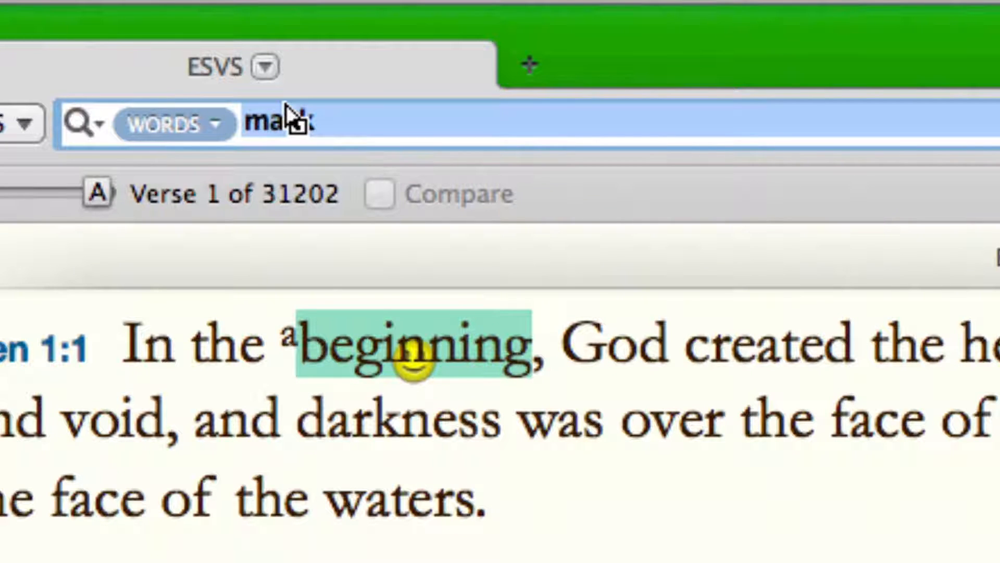
{"action": "key", "text": "Tab"}
{"action": "key", "text": "Tab"}
{"action": "key", "text": "Tab"}
{"action": "key", "text": "Tab"}
{"action": "key", "text": "Tab"}
{"action": "key", "text": "Tab"}
{"action": "key", "text": "Tab"}
{"action": "key", "text": "Tab"}
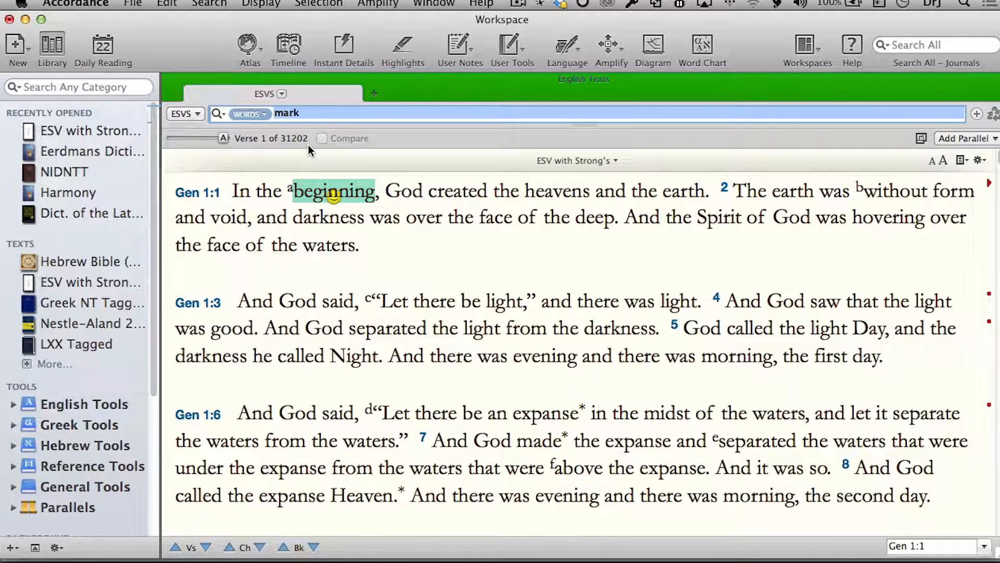
{"action": "key", "text": "Return"}
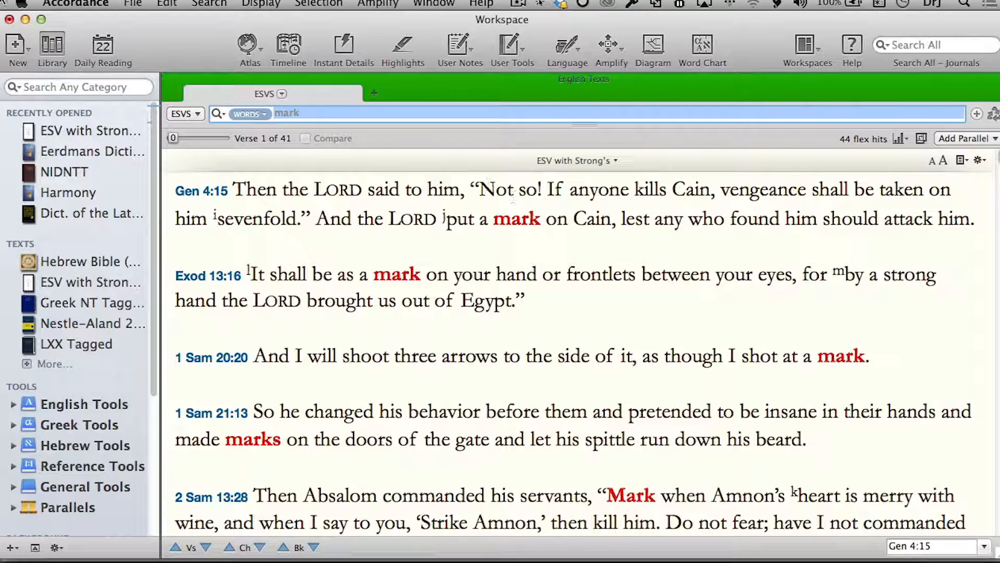
Change the search type to Verses and run the "mark" search again.
{"action": "left_click", "coordinate": [256, 114]}
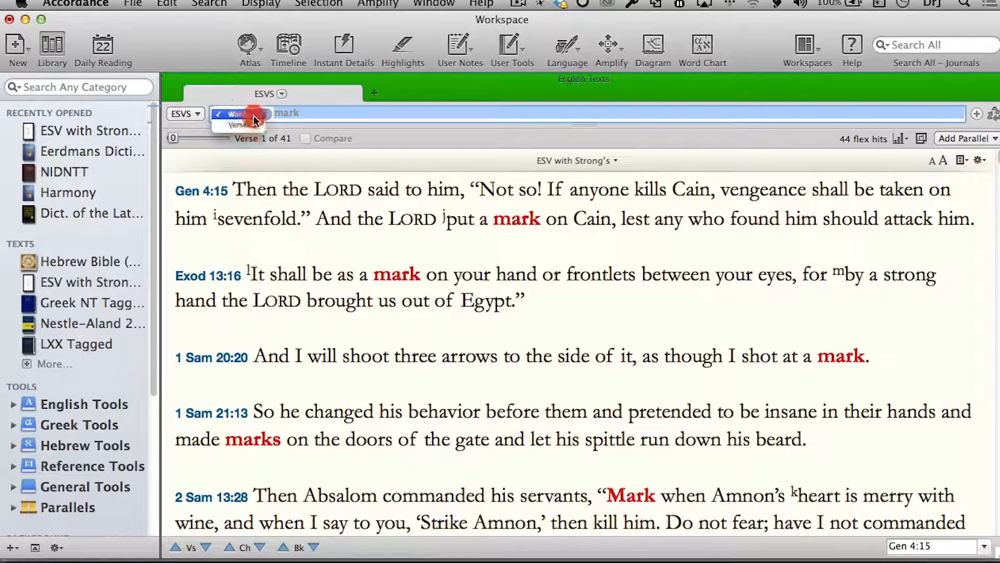
{"action": "left_click", "coordinate": [252, 125]}
{"action": "key", "text": "Return"}
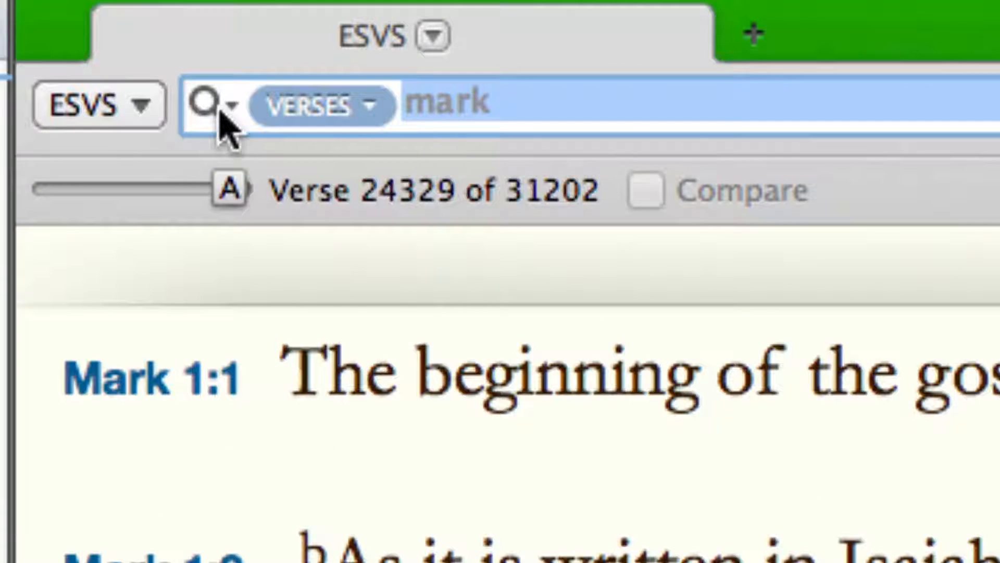
Restore the full text by choosing [All Text] from the search history.
{"action": "left_click", "coordinate": [218, 104]}
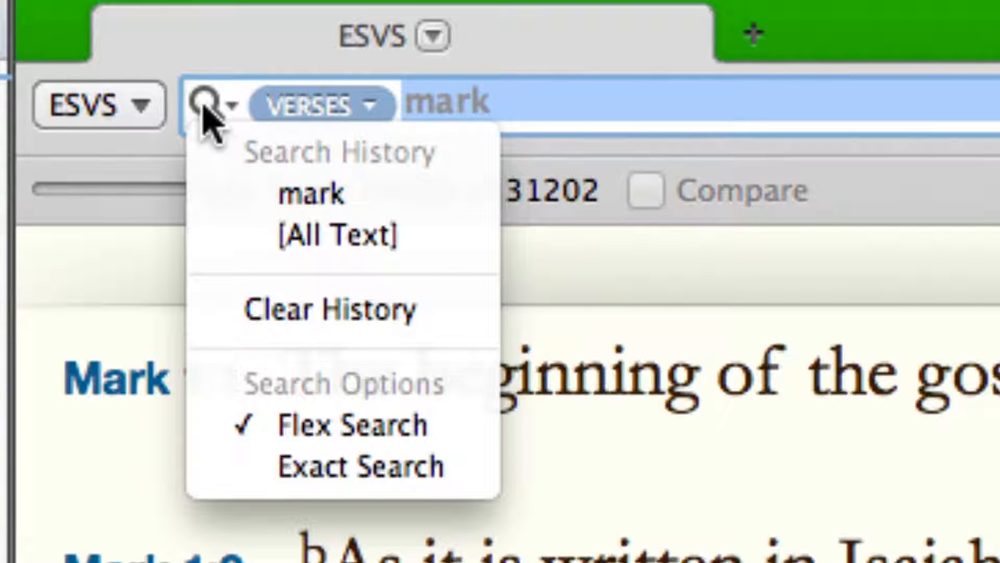
{"action": "left_click", "coordinate": [327, 240]}
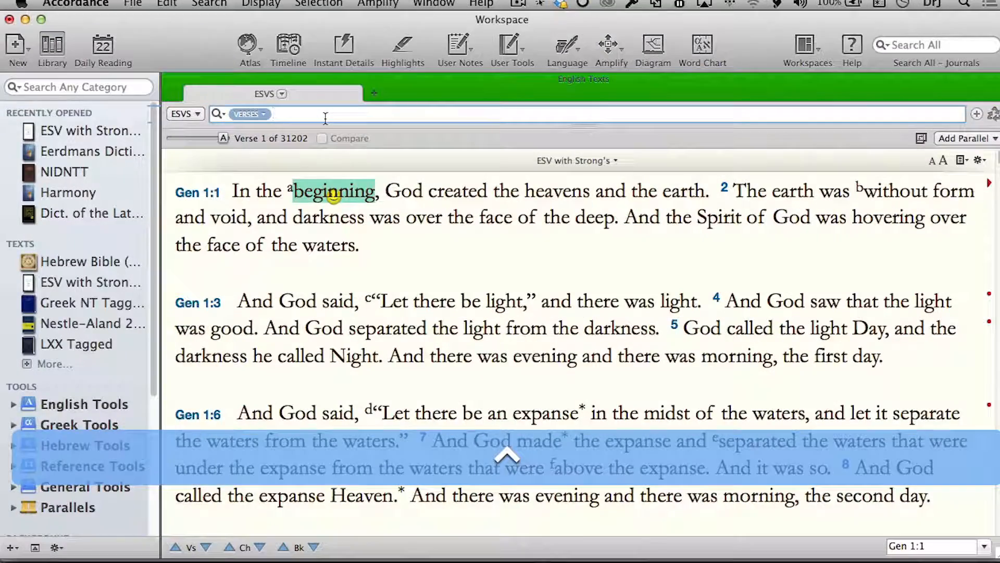
{"action": "left_click", "coordinate": [441, 113]}
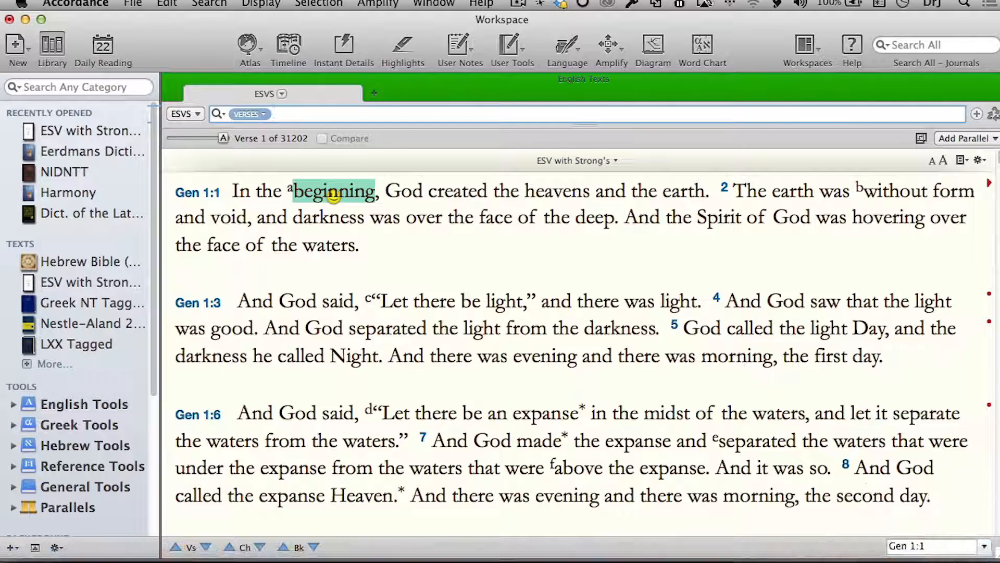
Go to Mark 1 with the Go To reference box, keeping the full text displayed.
{"action": "left_click", "coordinate": [931, 548]}
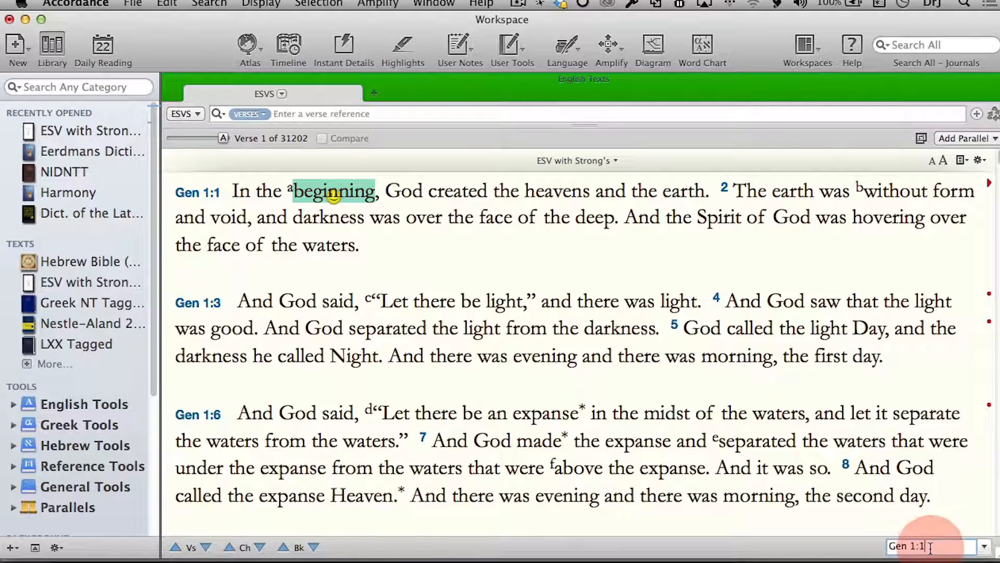
{"action": "mouse_move", "coordinate": [930, 548]}
{"action": "left_mouse_down"}
{"action": "mouse_move", "coordinate": [734, 479]}
{"action": "mouse_move", "coordinate": [449, 404]}
{"action": "left_mouse_up"}
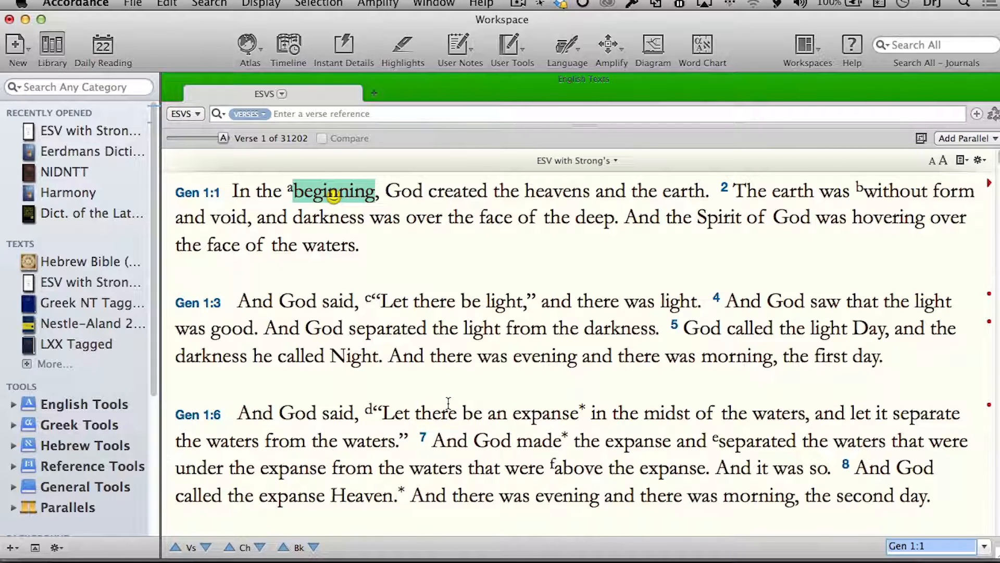
{"action": "type", "text": "mark"}
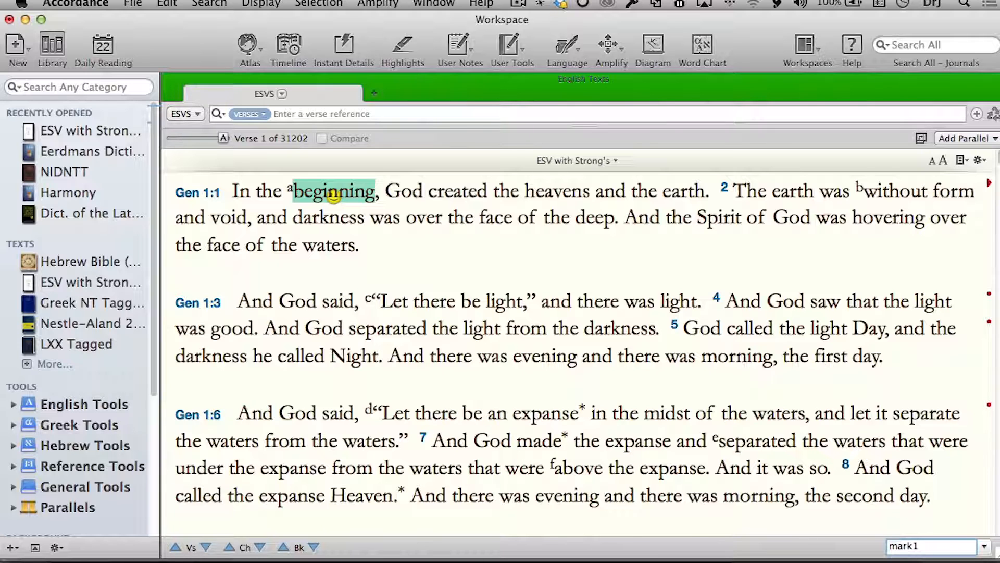
{"action": "type", "text": " 1"}
{"action": "key", "text": "Return"}
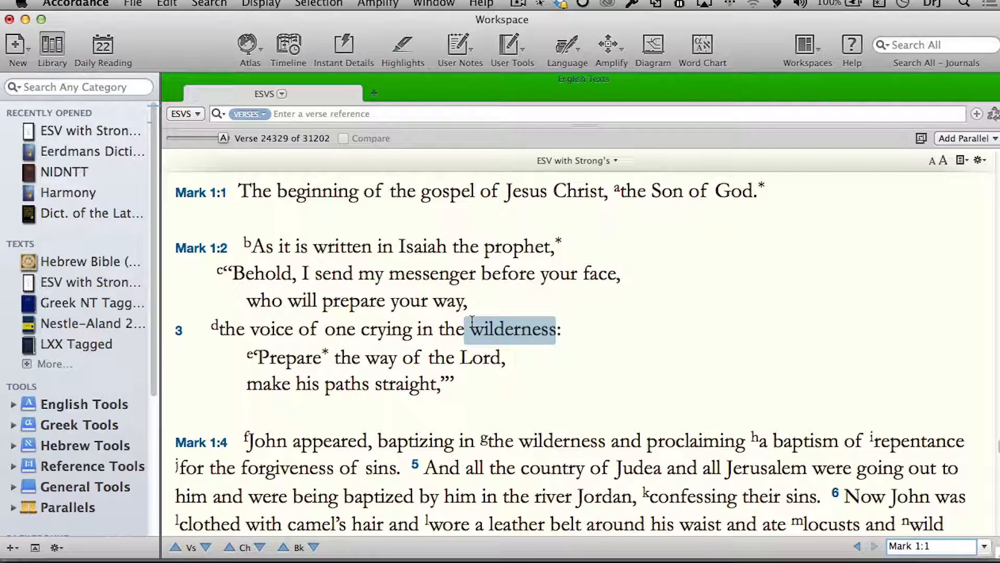
Return the focus to the verse search field and look up the reference "ge 3".
{"action": "key", "text": "Tab"}
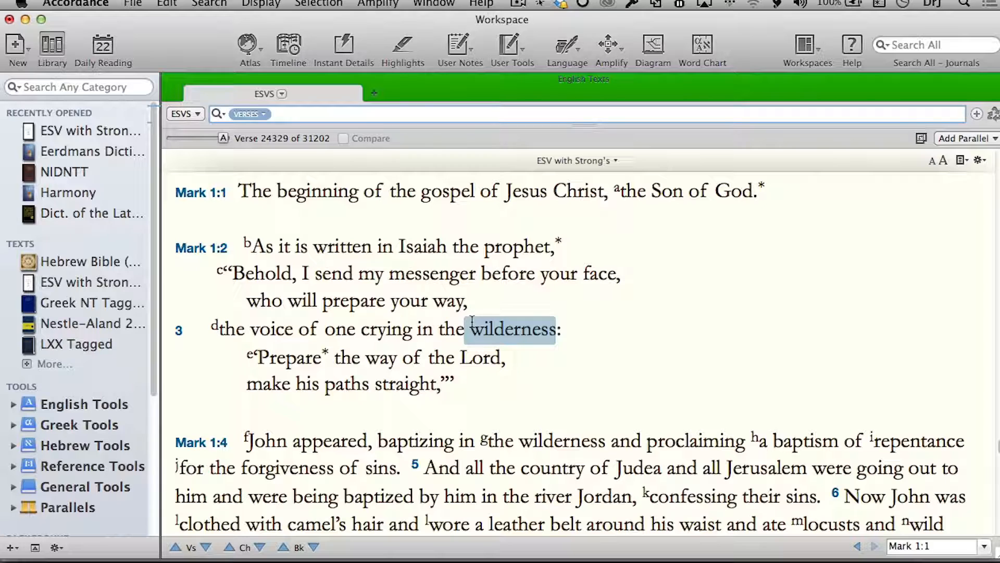
{"action": "key", "text": "Tab"}
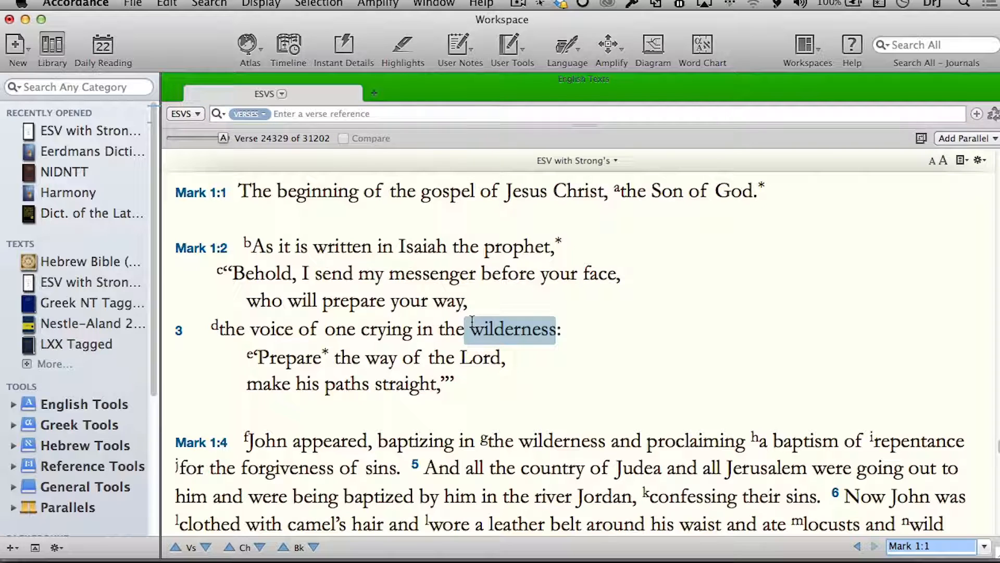
{"action": "key", "text": "Tab"}
{"action": "key", "text": "Tab"}
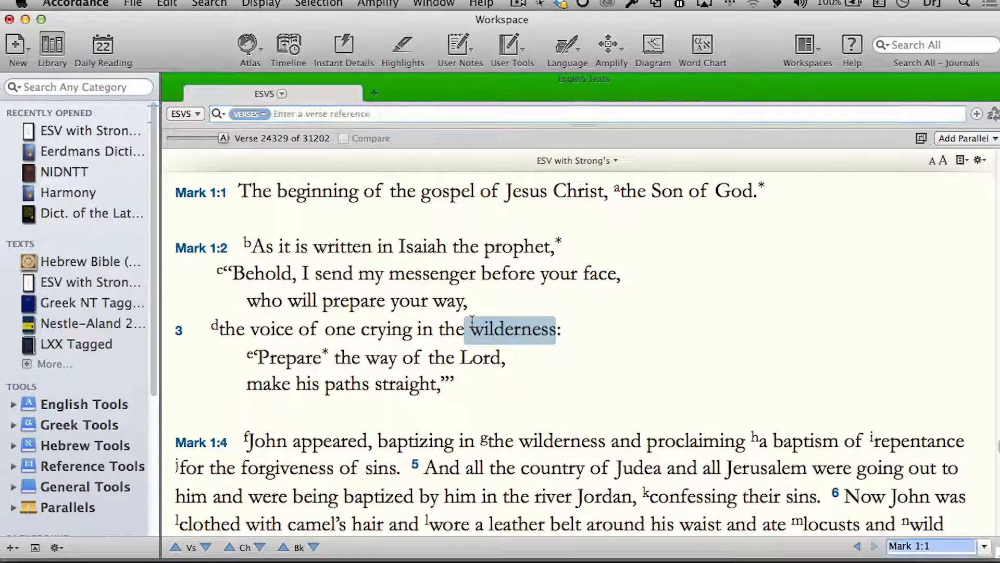
{"action": "key", "text": "Tab"}
{"action": "key", "text": "Tab"}
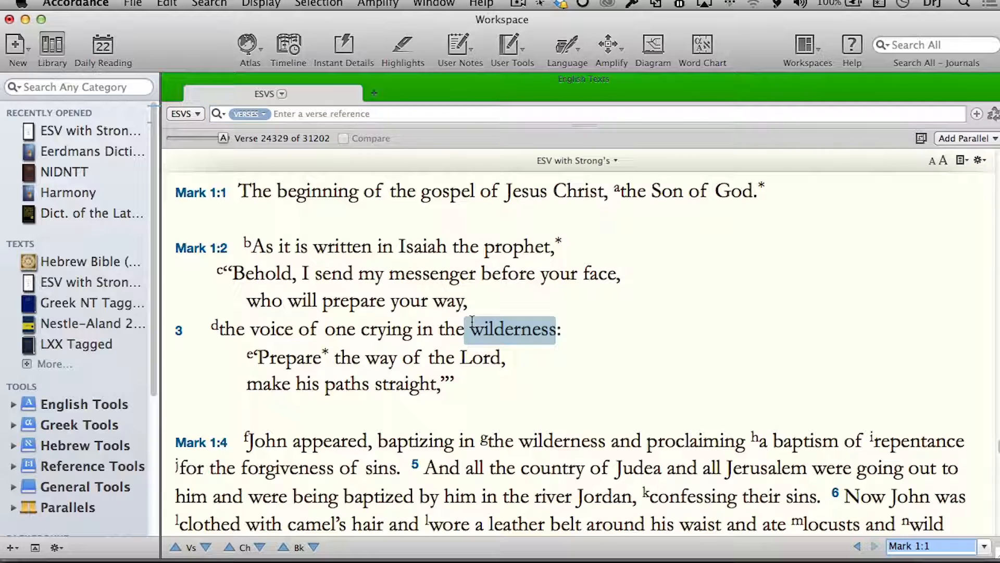
{"action": "key", "text": "Tab"}
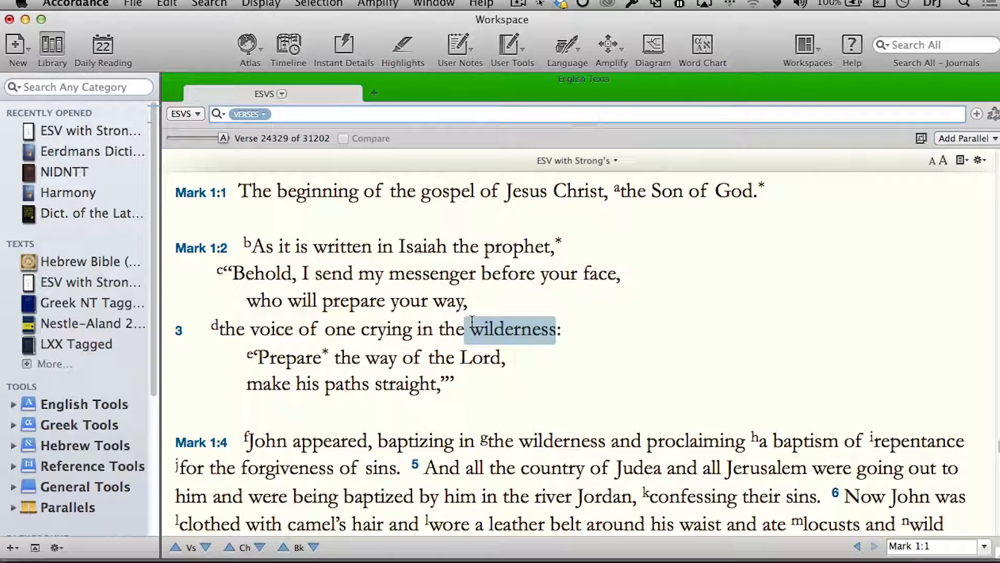
{"action": "type", "text": "ge 3"}
{"action": "key", "text": "Return"}
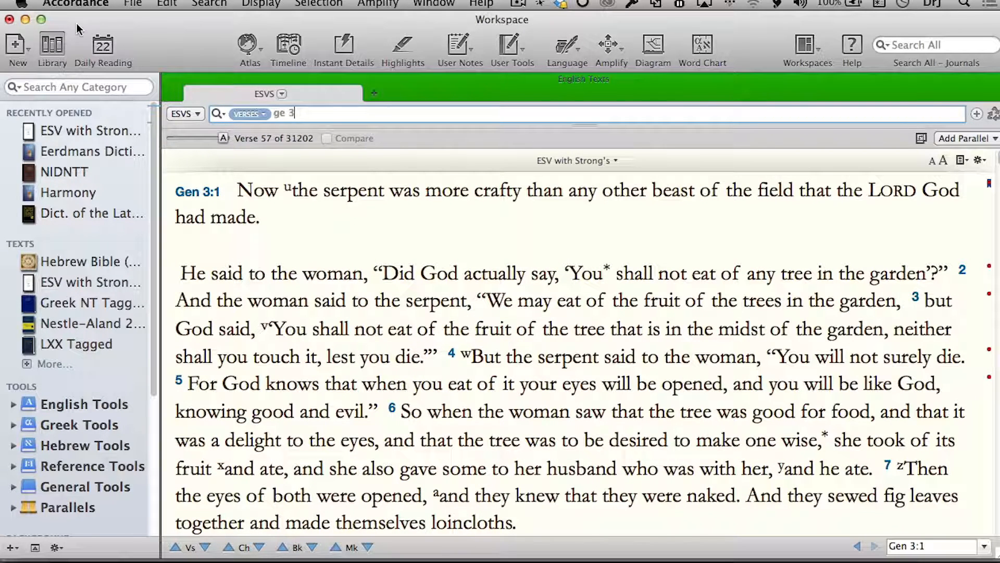
Restore [All Text] from the search history and look up the abbreviated verse reference "gn 3".
{"action": "left_click", "coordinate": [216, 112]}
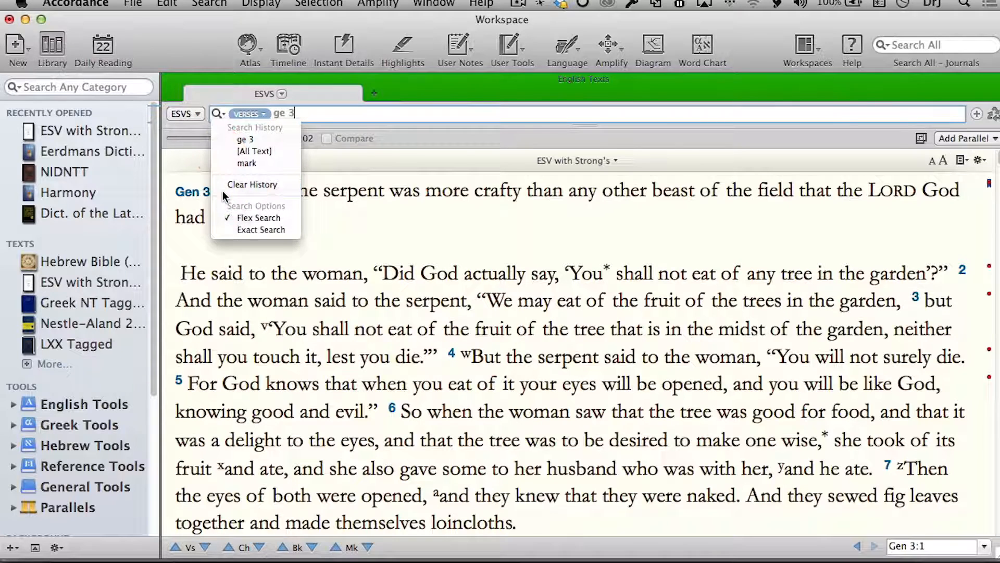
{"action": "left_click", "coordinate": [261, 150]}
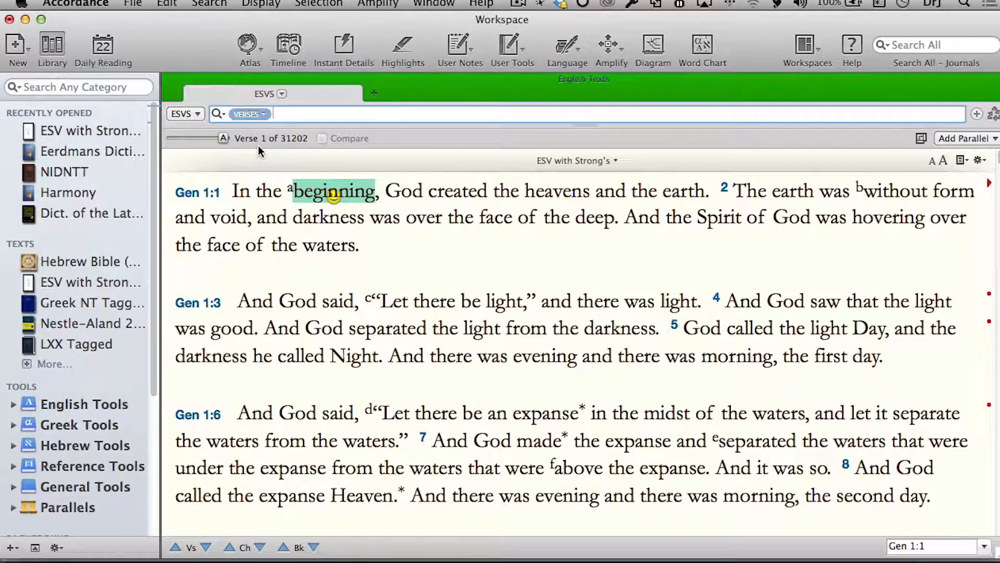
{"action": "type", "text": "gn 2"}
{"action": "key", "text": "BackSpace"}
{"action": "type", "text": "3"}
{"action": "key", "text": "Return"}
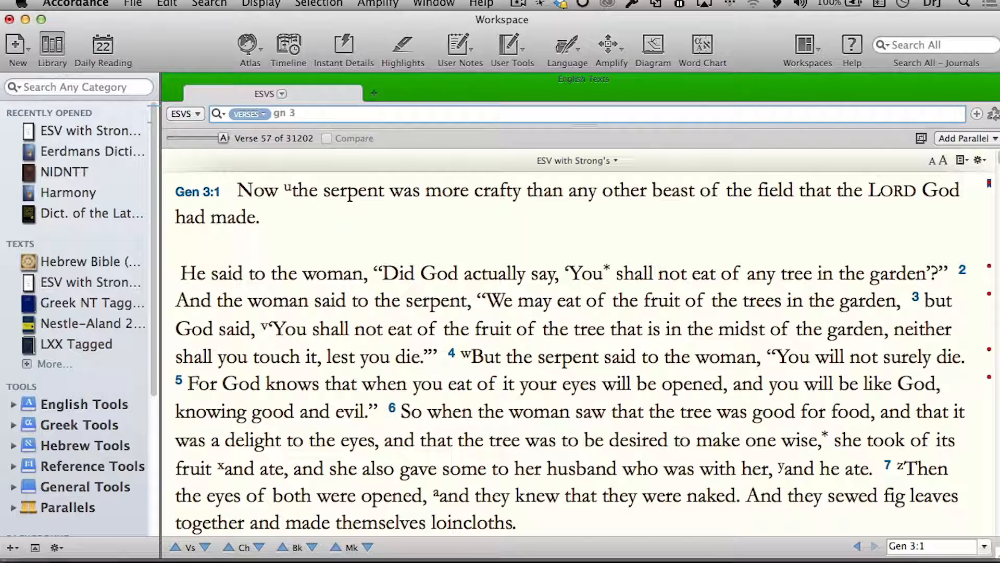
Try to look up the verse reference "jo 3".
{"action": "left_click_drag", "start_coordinate": [345, 115], "coordinate": [234, 96]}
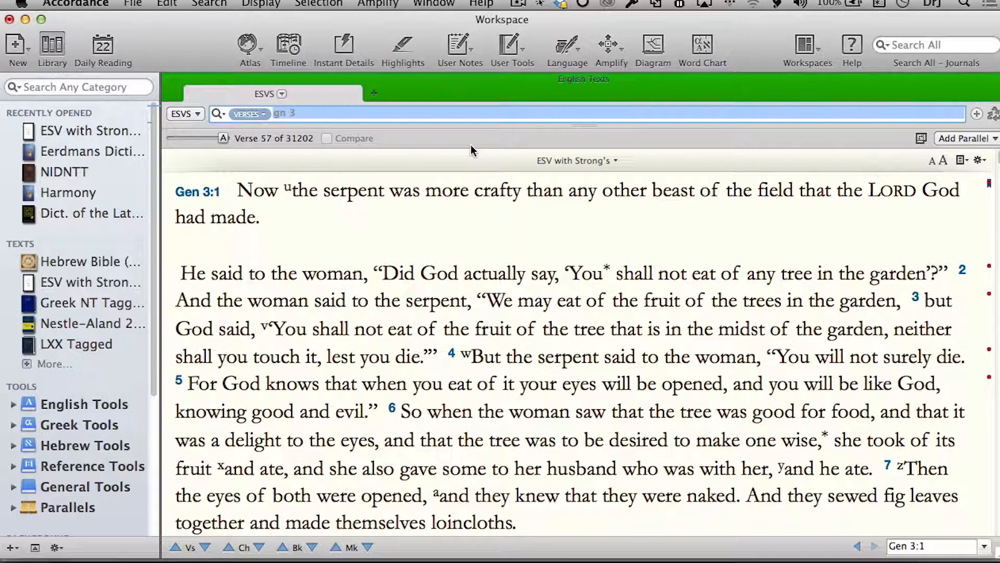
{"action": "type", "text": "jo 3"}
{"action": "key", "text": "Return"}
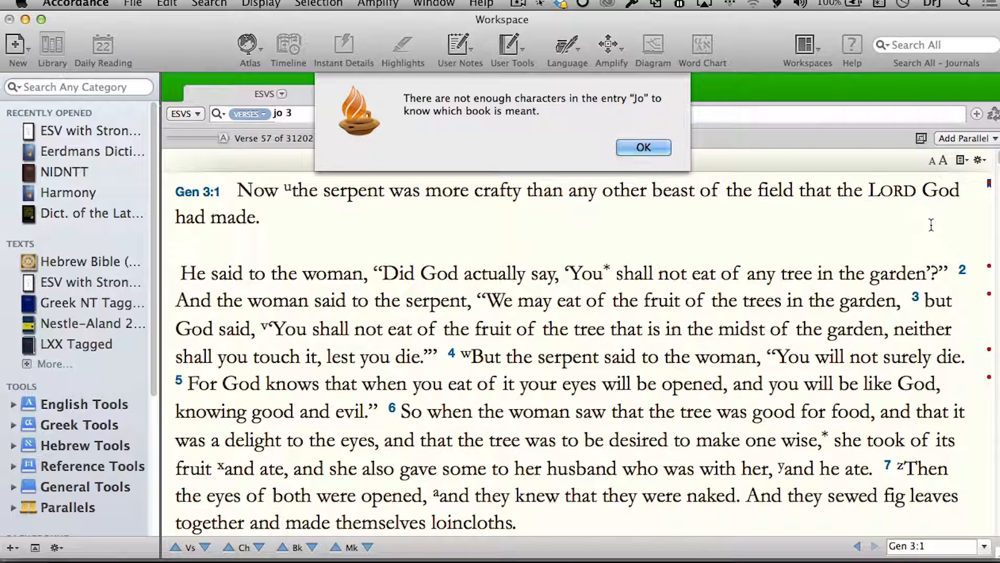
{"action": "left_click", "coordinate": [643, 150]}
Complete the ambiguous book abbreviation as "joe 3" and look up that reference.
{"action": "key", "text": "BackSpace"}
{"action": "key", "text": "BackSpace"}
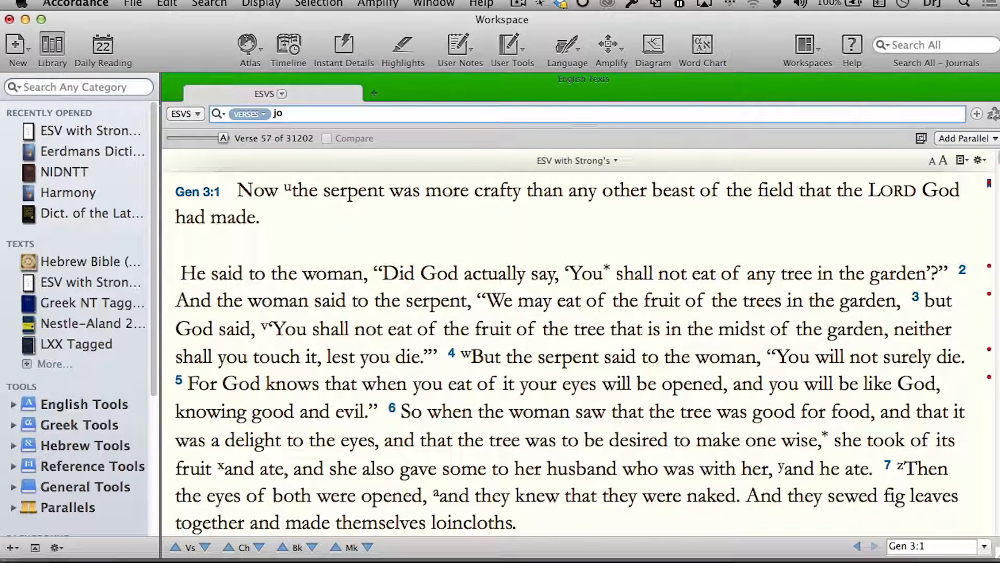
{"action": "type", "text": "e 3"}
{"action": "key", "text": "Return"}
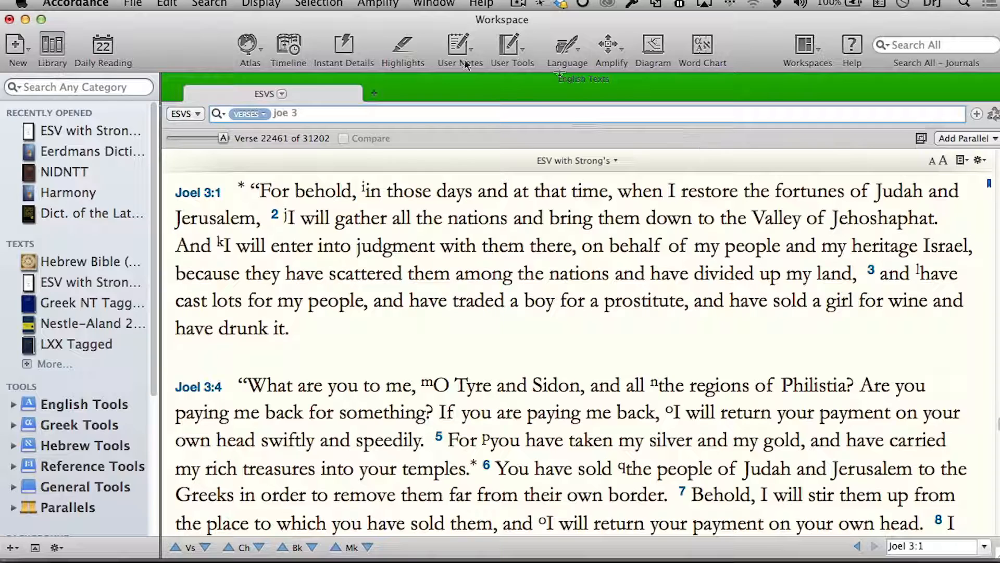
Look up "gen 3.1" as the verse reference, using a period between chapter and verse instead of a colon.
{"action": "left_click_drag", "start_coordinate": [318, 113], "coordinate": [263, 104]}
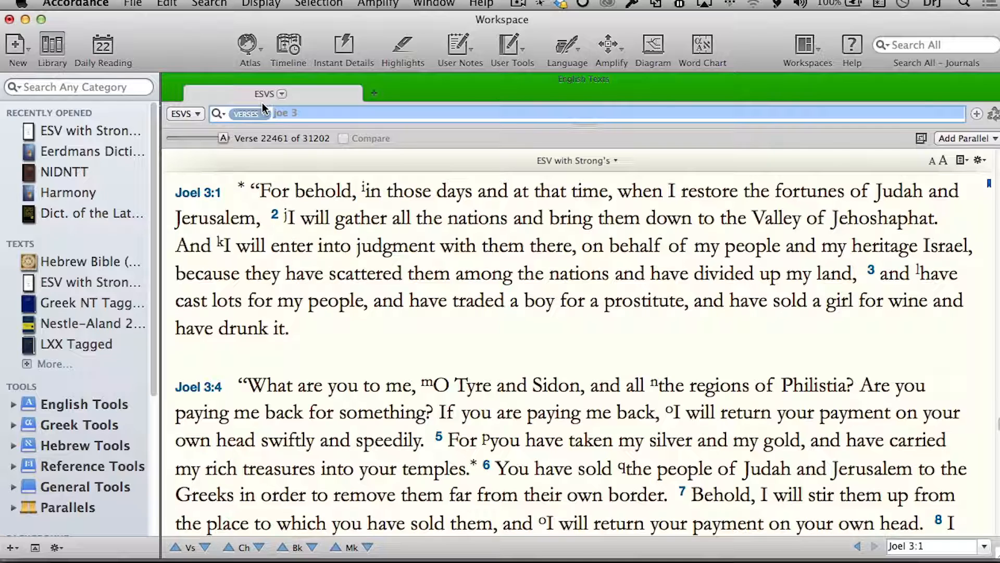
{"action": "type", "text": "gen"}
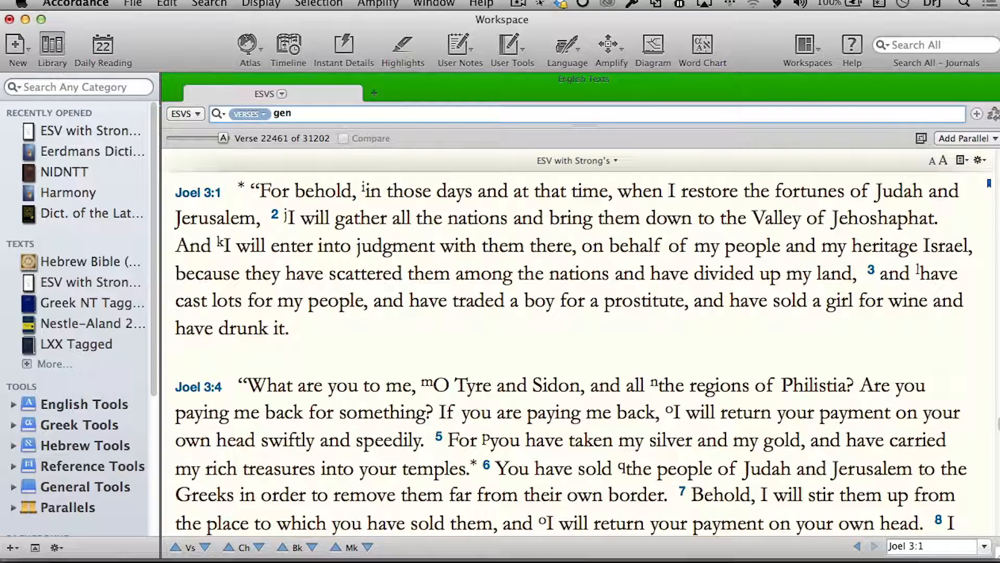
{"action": "type", "text": " 3:1"}
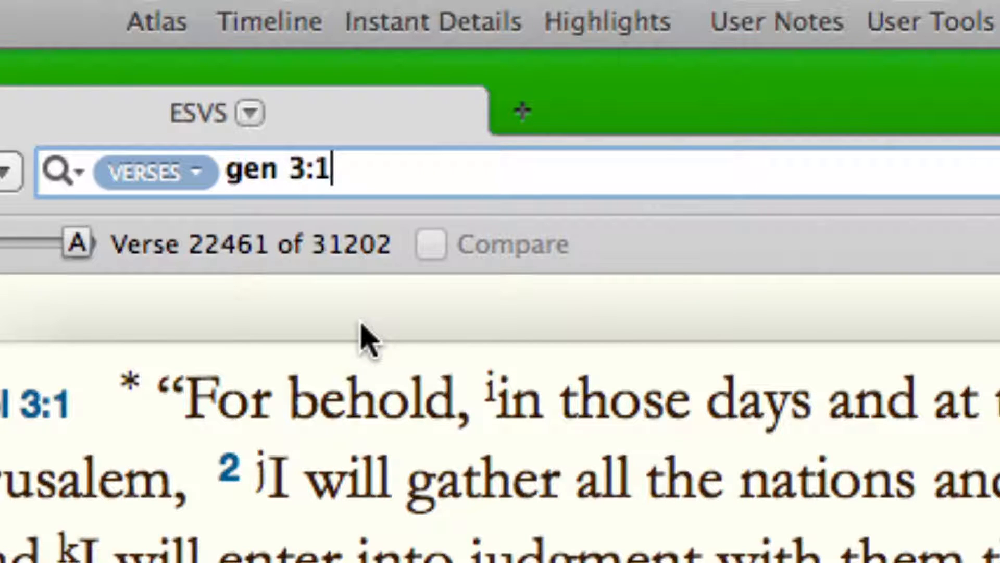
{"action": "key", "text": "Left"}
{"action": "key", "text": "BackSpace"}
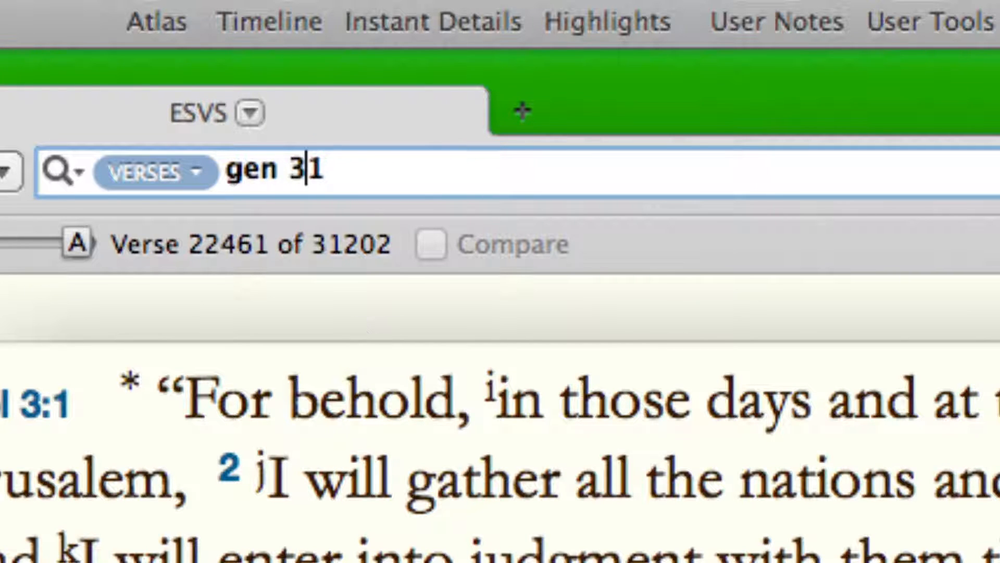
{"action": "type", "text": "."}
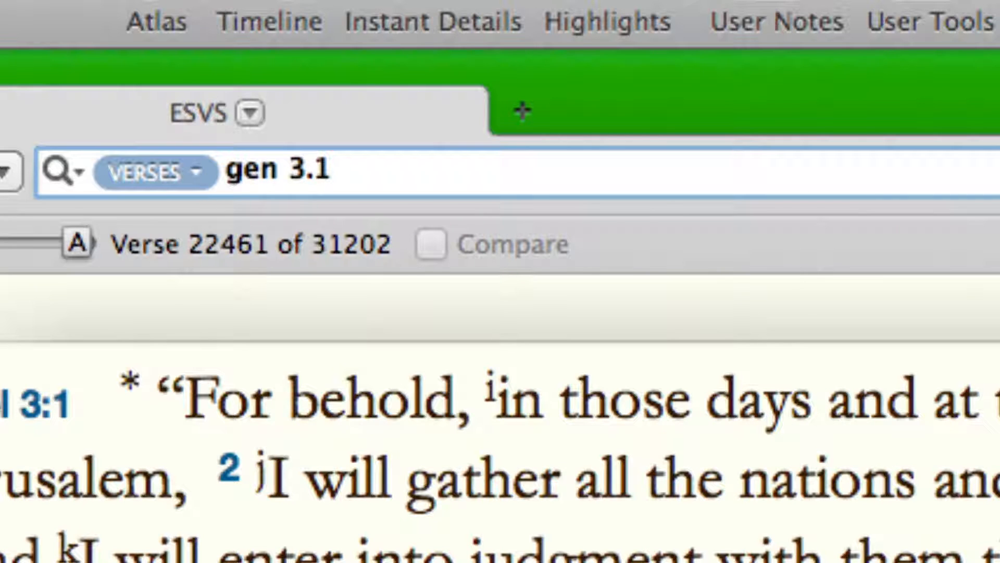
{"action": "key", "text": "Return"}
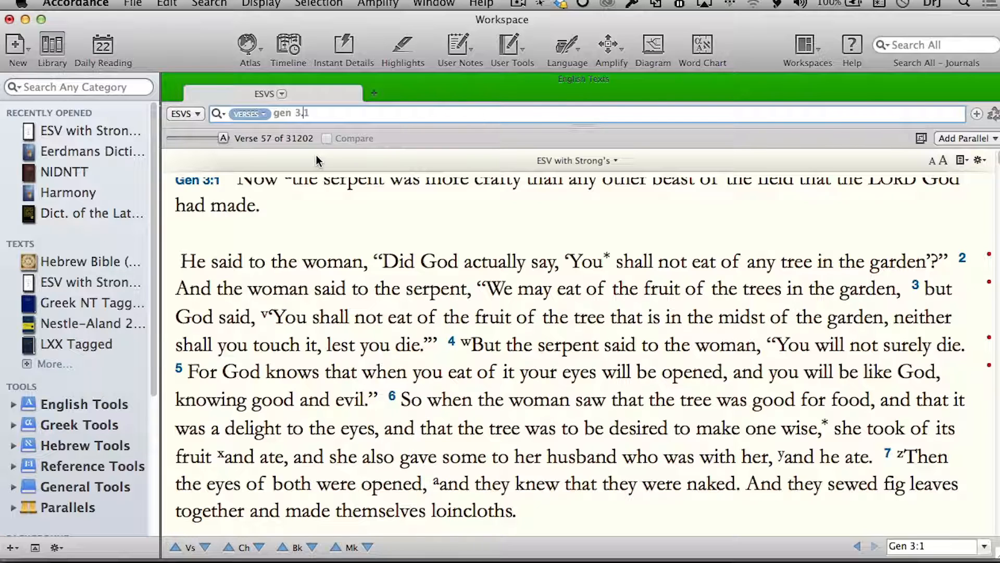
Extend the verse reference to the range "gen 3.1-3" and look it up.
{"action": "left_click", "coordinate": [316, 111]}
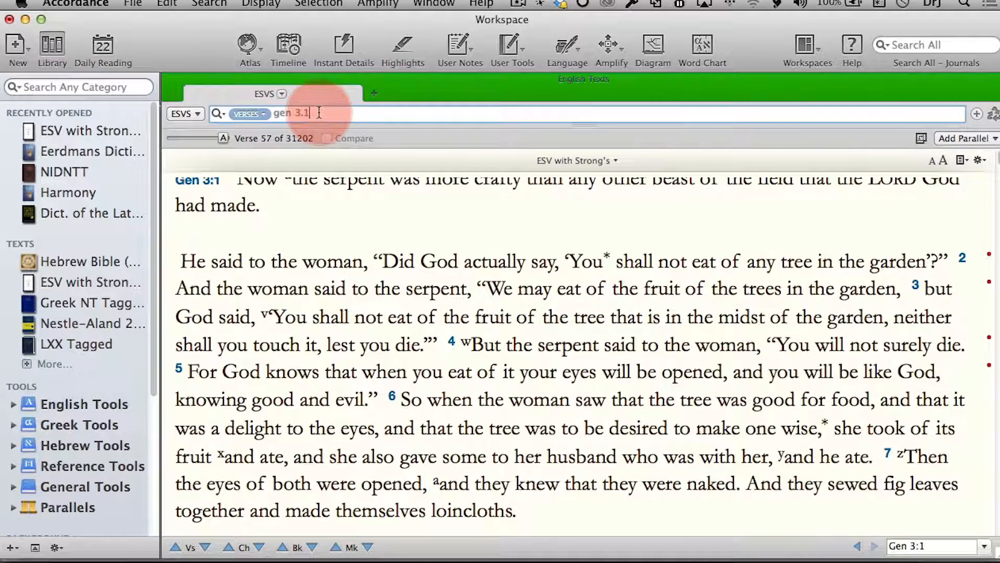
{"action": "triple_click", "coordinate": [290, 112]}
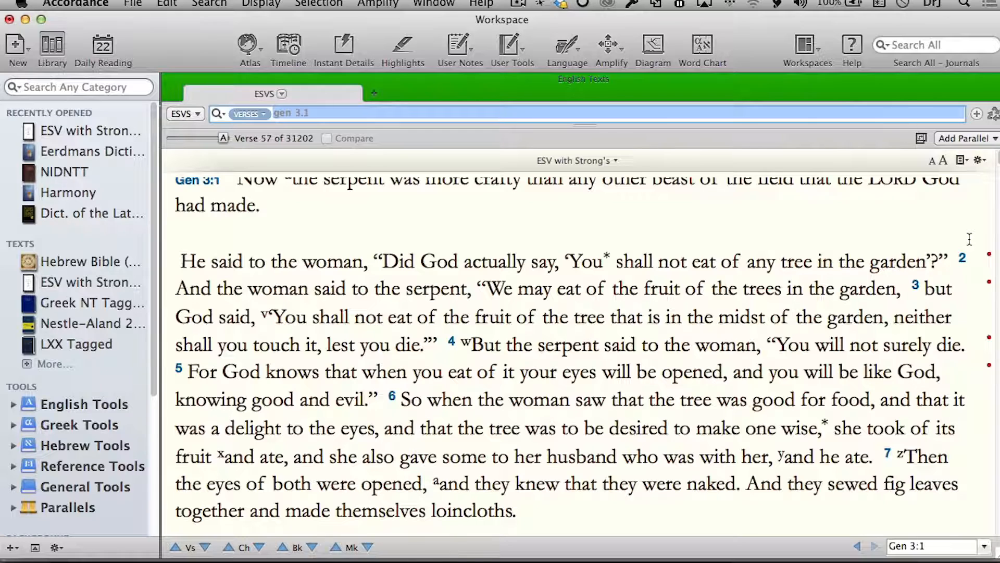
{"action": "key", "text": "Right"}
{"action": "type", "text": "-3"}
{"action": "key", "text": "Return"}
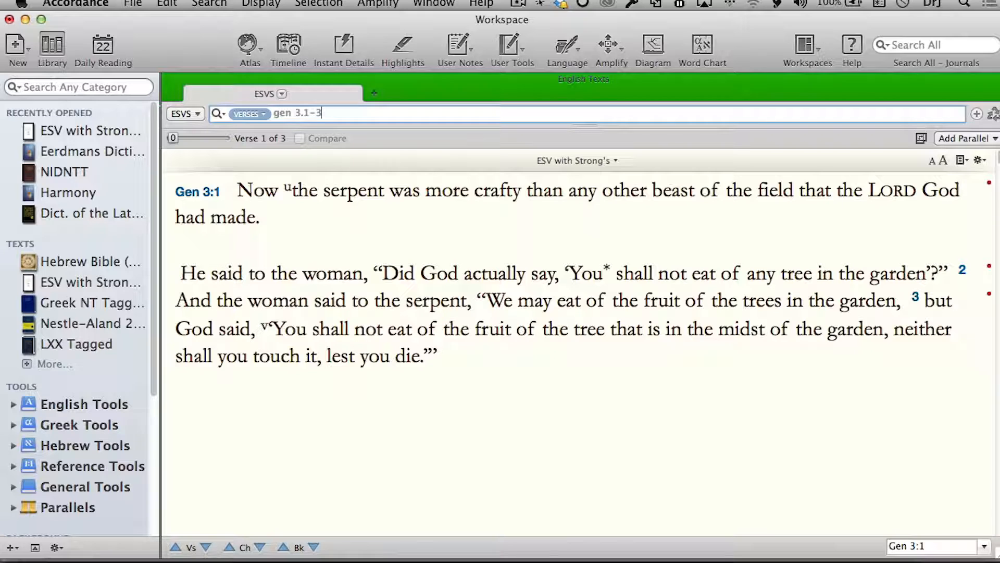
Expand the verse lookup to "gen 3.1-3, 5; ex 3:2, 6; 8:2; mat 1:4" and run it.
{"action": "double_click", "coordinate": [762, 327]}
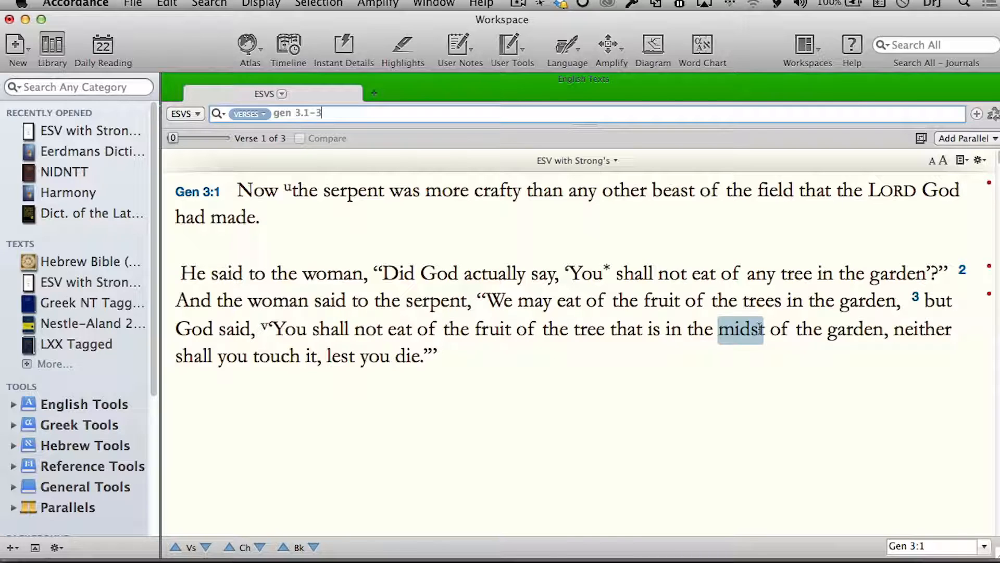
{"action": "type", "text": ","}
{"action": "type", "text": "5;"}
{"action": "type", "text": "ex 3:2"}
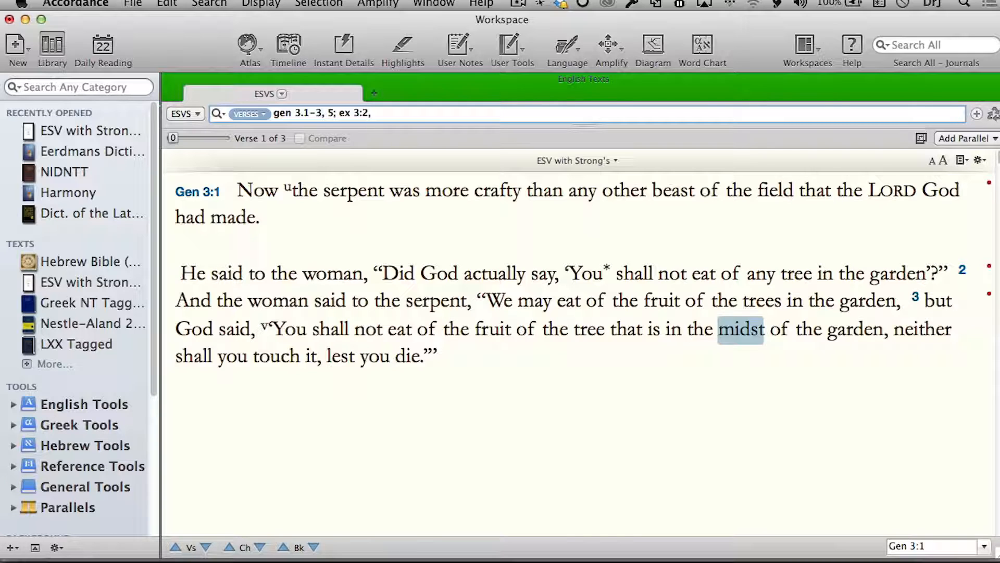
{"action": "type", "text": ", 6"}
{"action": "type", "text": ";"}
{"action": "type", "text": "8:2"}
{"action": "type", "text": ";"}
{"action": "type", "text": "mat 1"}
{"action": "type", "text": ":4"}
{"action": "type", "text": " 1"}
{"action": "key", "text": "Return"}
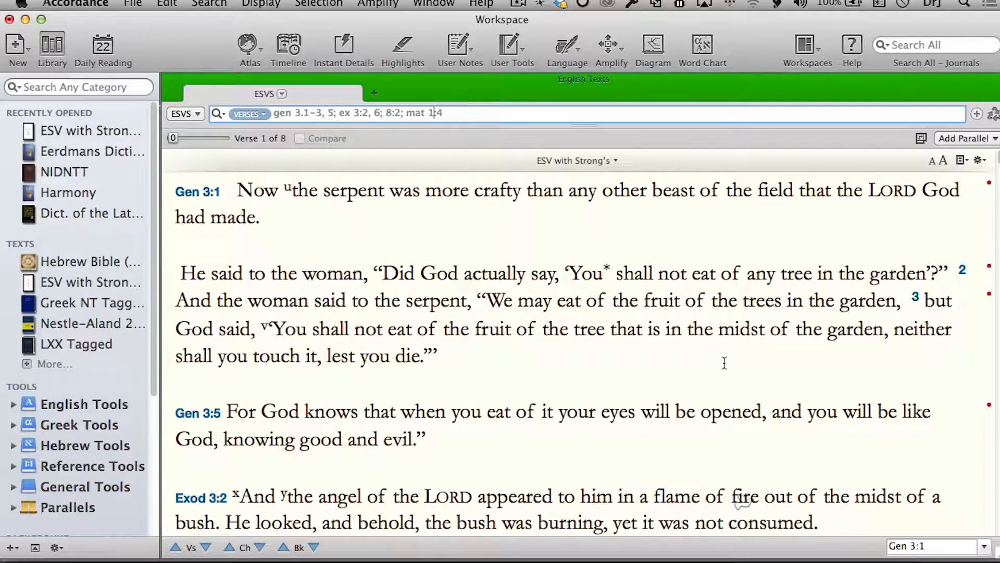
Examine the retrieved passages from Genesis, Exodus and Matthew against the entered list of references.
{"action": "scroll", "coordinate": [654, 339], "scroll_direction": "down", "scroll_amount": 4}
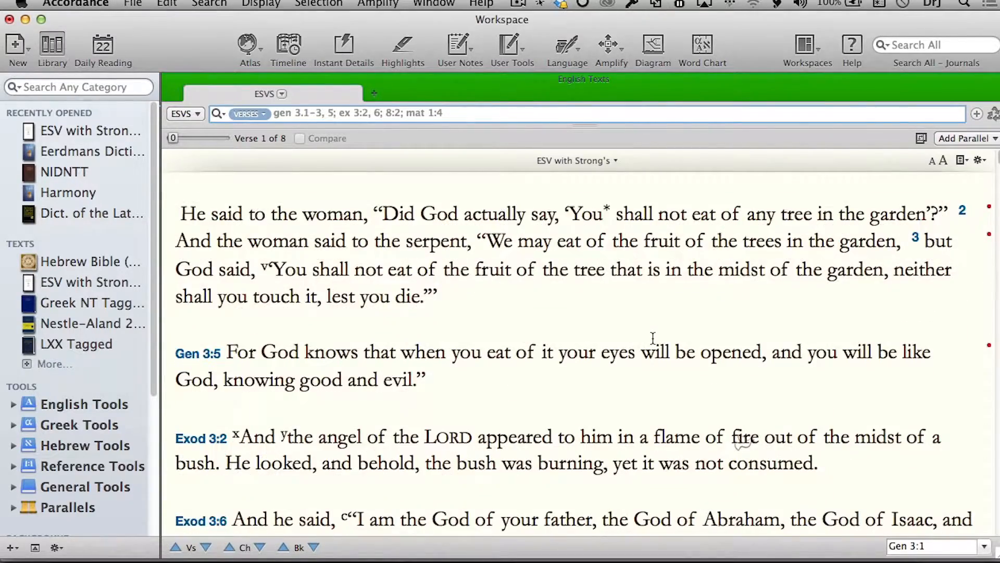
{"action": "scroll", "coordinate": [653, 338], "scroll_direction": "down", "scroll_amount": 2}
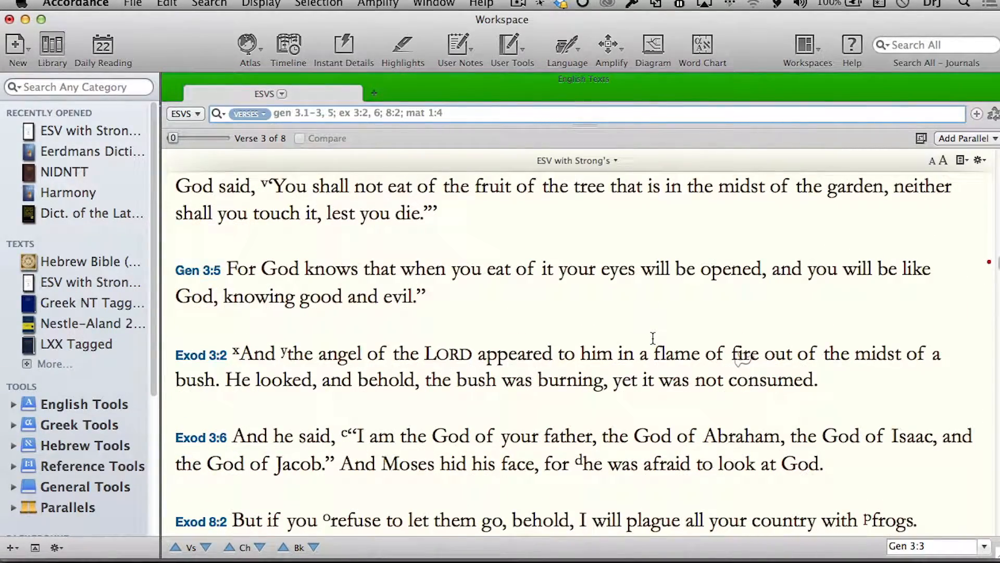
{"action": "scroll", "coordinate": [653, 339], "scroll_direction": "down", "scroll_amount": 5}
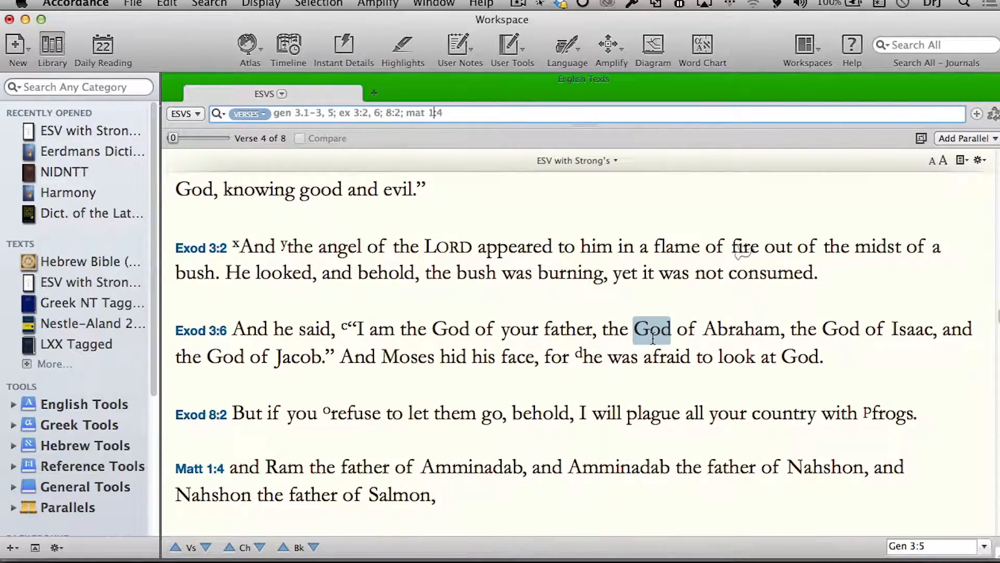
{"action": "scroll", "coordinate": [653, 338], "scroll_direction": "down", "scroll_amount": 2}
{"action": "scroll", "coordinate": [653, 338], "scroll_direction": "down", "scroll_amount": 1}
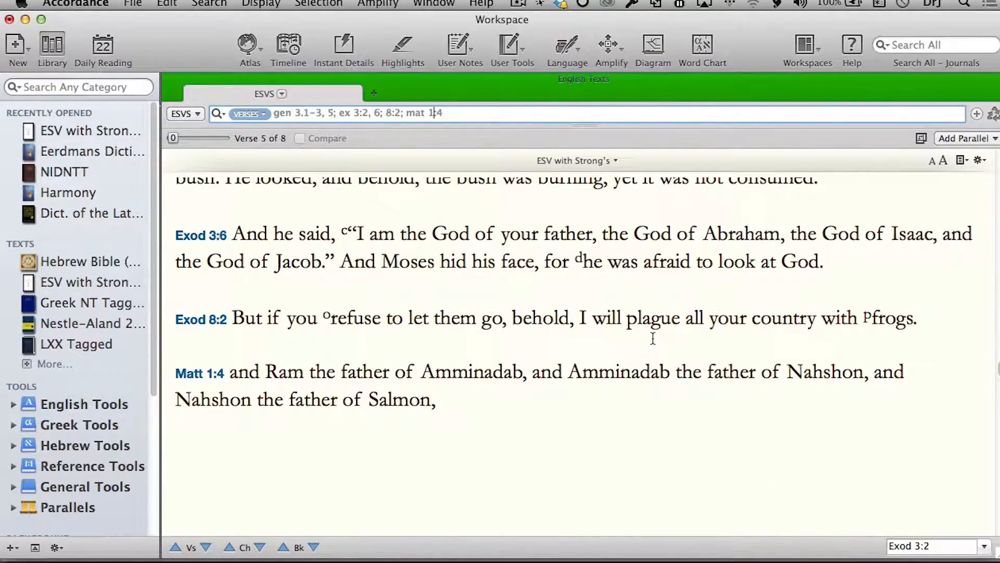
{"action": "mouse_move", "coordinate": [71, 215]}
{"action": "scroll", "coordinate": [259, 374], "scroll_direction": "down", "scroll_amount": 1}
{"action": "scroll", "coordinate": [259, 373], "scroll_direction": "up", "scroll_amount": 5}
{"action": "scroll", "coordinate": [259, 373], "scroll_direction": "down", "scroll_amount": 3}
{"action": "scroll", "coordinate": [259, 373], "scroll_direction": "down", "scroll_amount": 8}
{"action": "scroll", "coordinate": [259, 373], "scroll_direction": "up", "scroll_amount": 5}
{"action": "scroll", "coordinate": [259, 374], "scroll_direction": "down", "scroll_amount": 1}
{"action": "scroll", "coordinate": [259, 371], "scroll_direction": "up", "scroll_amount": 1}
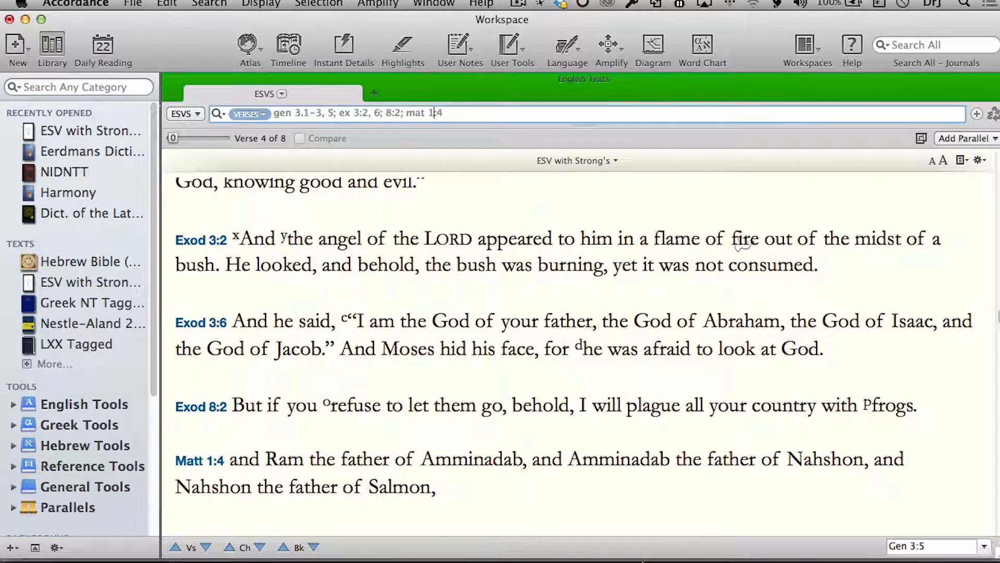
Select all the retrieved verses and copy them as references only.
{"action": "left_click_drag", "start_coordinate": [441, 486], "coordinate": [155, 192]}
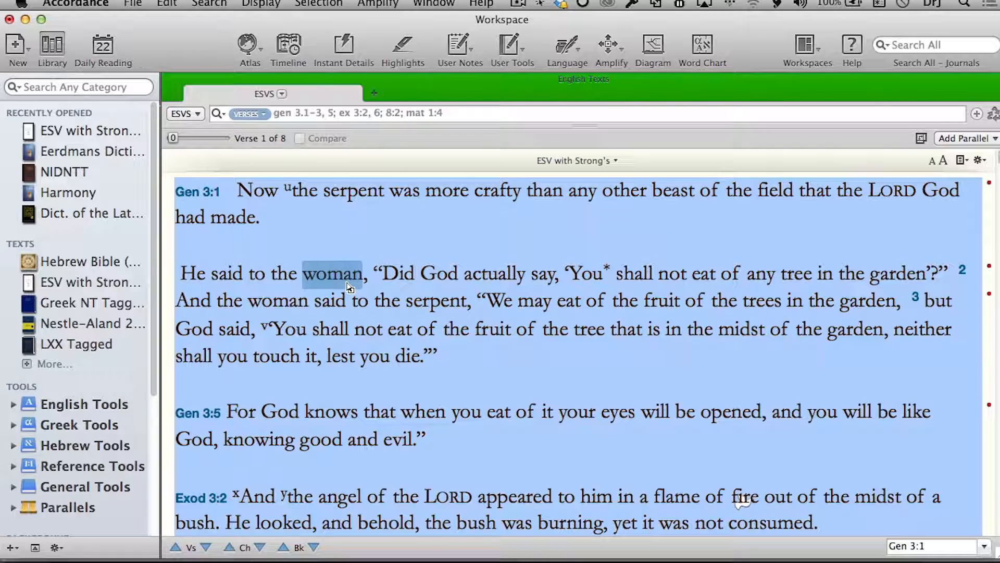
{"action": "right_click", "coordinate": [413, 290]}
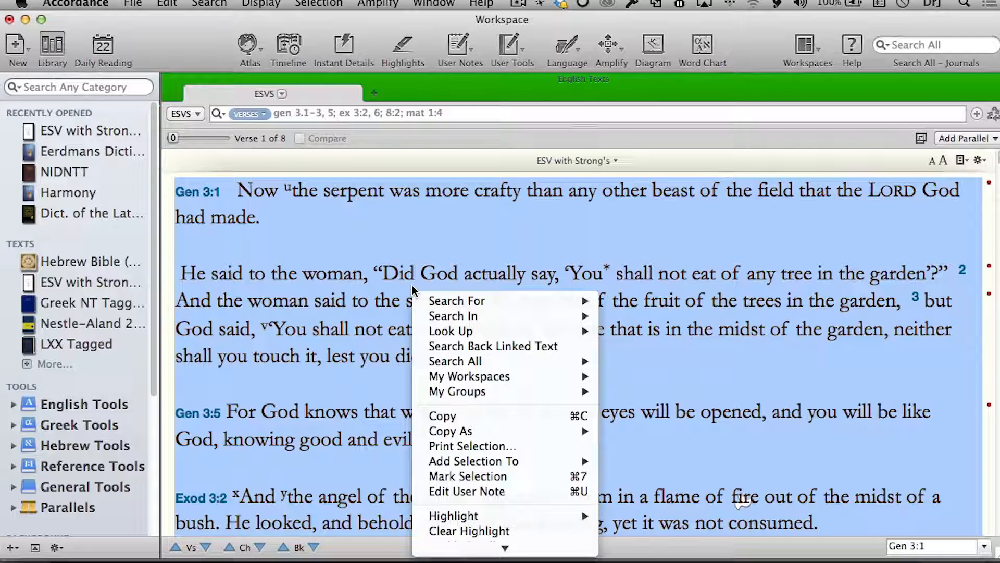
{"action": "mouse_move", "coordinate": [493, 431]}
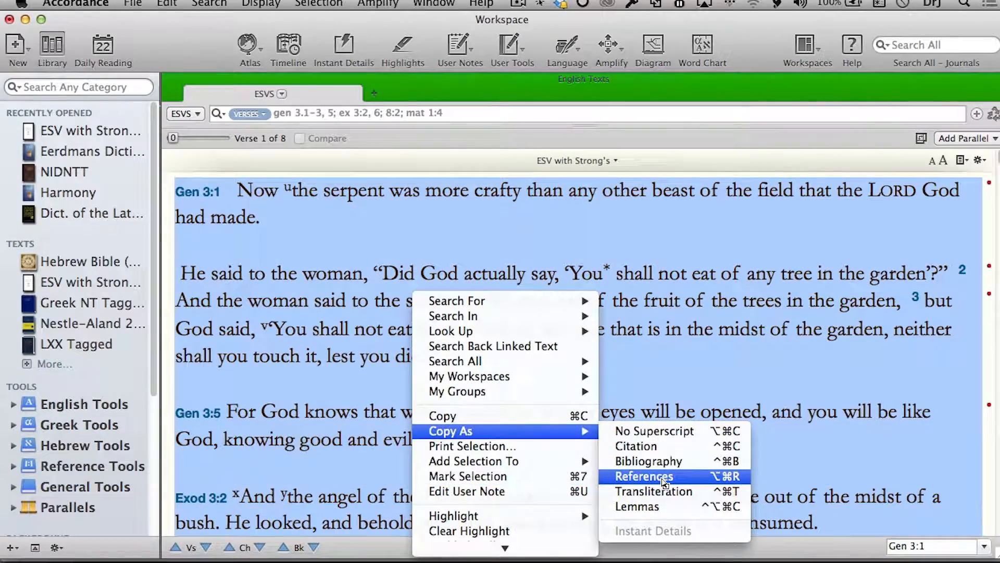
{"action": "left_click", "coordinate": [672, 493]}
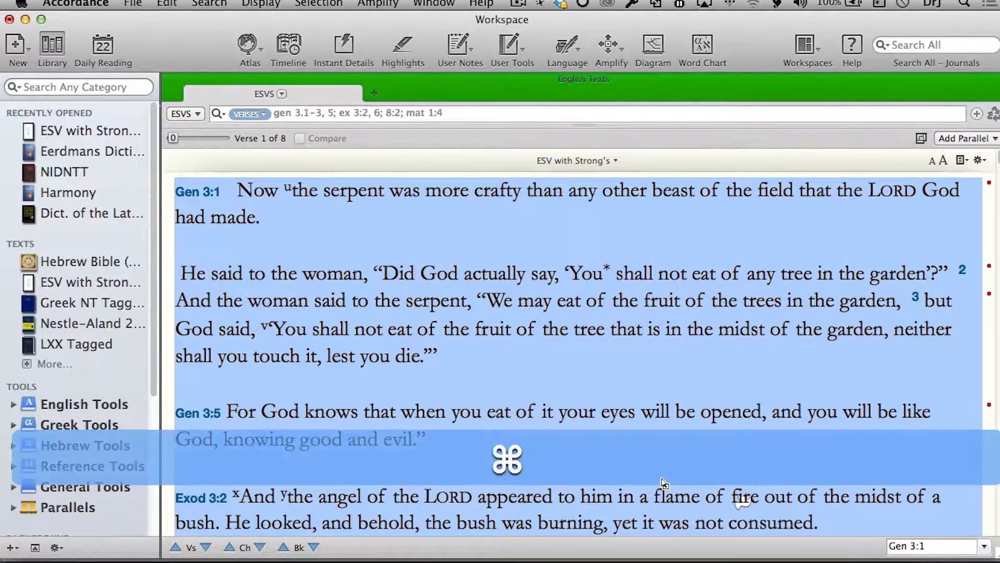
Switch to Pages and paste the copied list "Gen 3:1–3, 5; Exod 3:2, 6; 8:2; Matt 1:4" below the existing text.
{"action": "key", "text": "super+Tab"}
{"action": "key", "text": "super+Tab"}
{"action": "key", "text": "super+Tab"}
{"action": "key", "text": "super+Tab"}
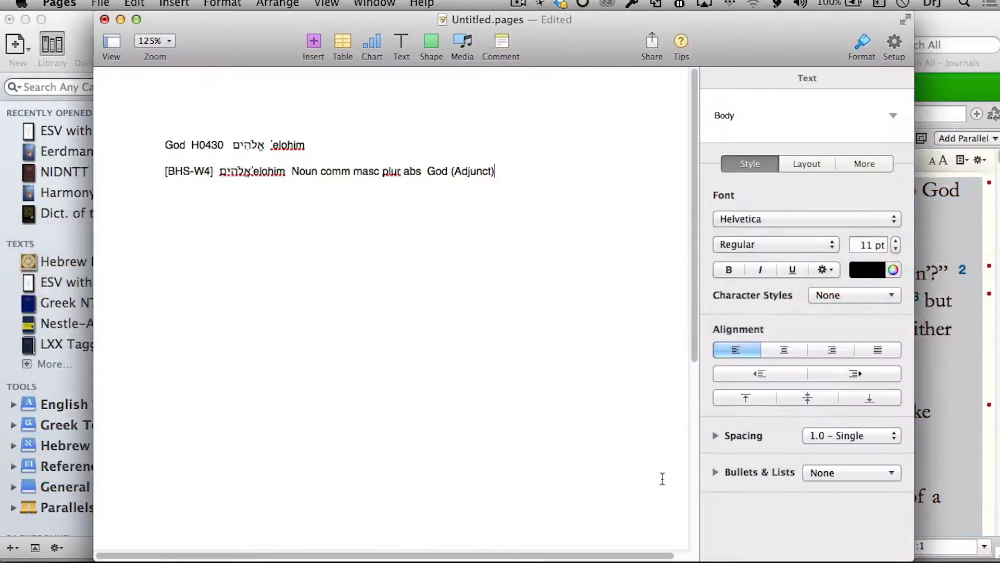
{"action": "left_click", "coordinate": [400, 223]}
{"action": "key", "text": "Return"}
{"action": "key", "text": "Return"}
{"action": "key", "text": "Return"}
{"action": "type", "text": "Gen 3:1–3, 5; Exod 3:2, 6; 8:2; Matt 1:4"}
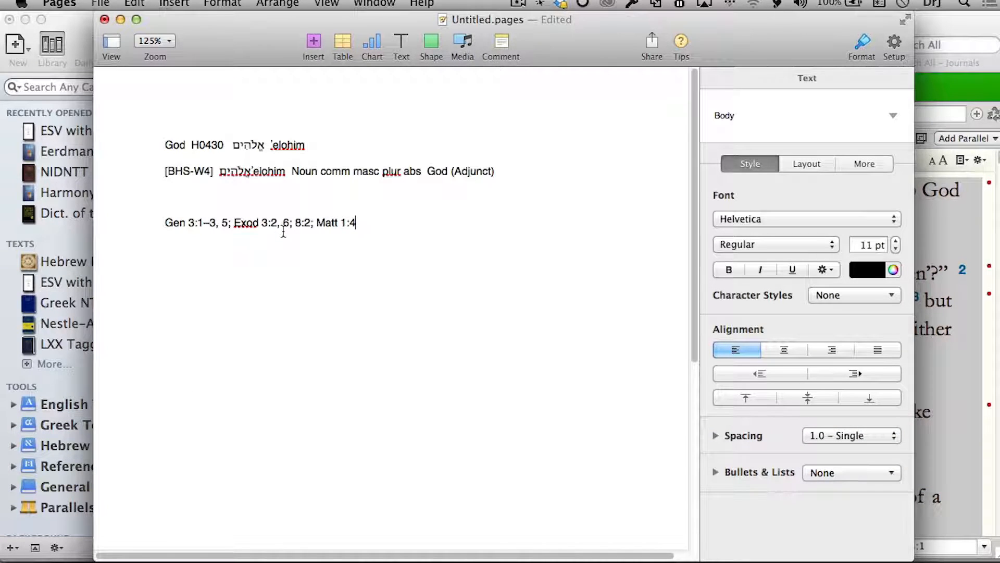
{"action": "scroll", "coordinate": [284, 231], "scroll_direction": "up", "scroll_amount": 5}
{"action": "scroll", "coordinate": [282, 232], "scroll_direction": "up", "scroll_amount": 4}
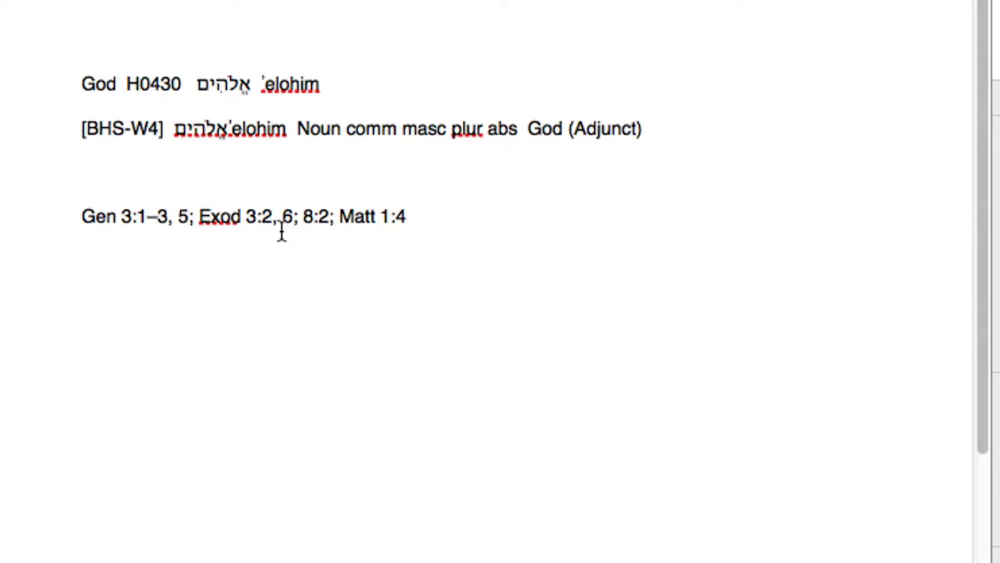
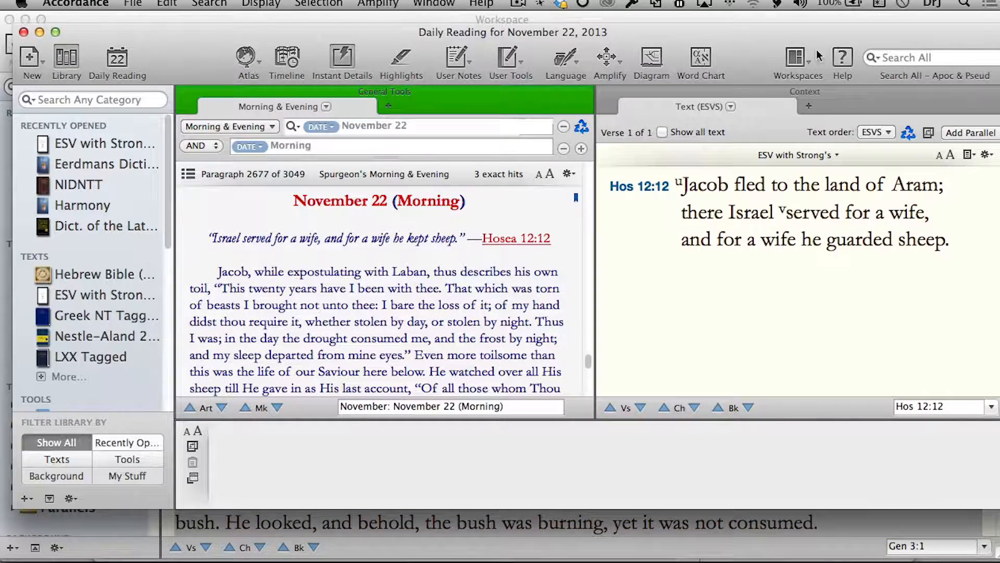
Close the Daily Reading window and look up "mal 2:4f" in the ESVS text.
{"action": "left_click", "coordinate": [23, 32]}
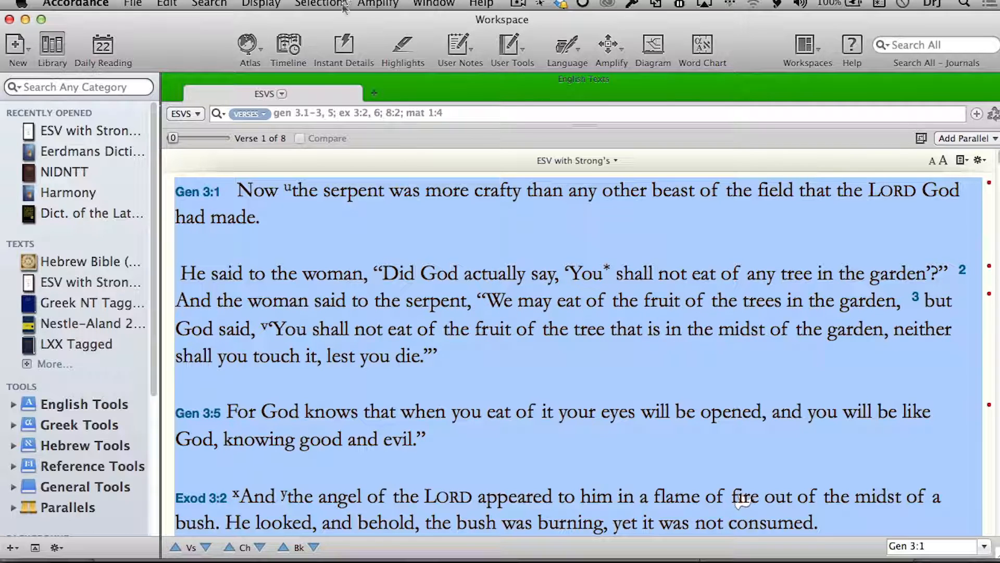
{"action": "left_click", "coordinate": [453, 114]}
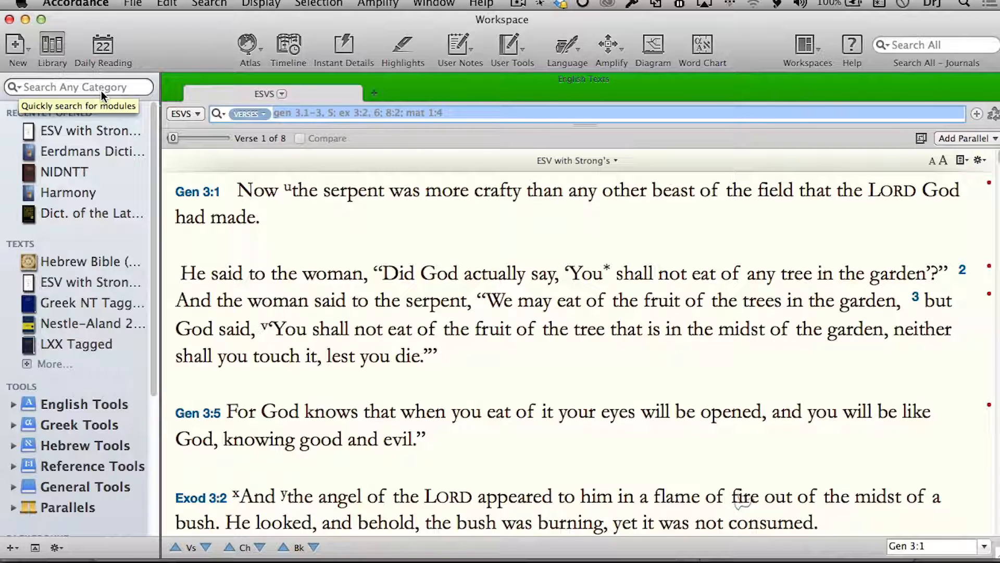
{"action": "type", "text": "mal"}
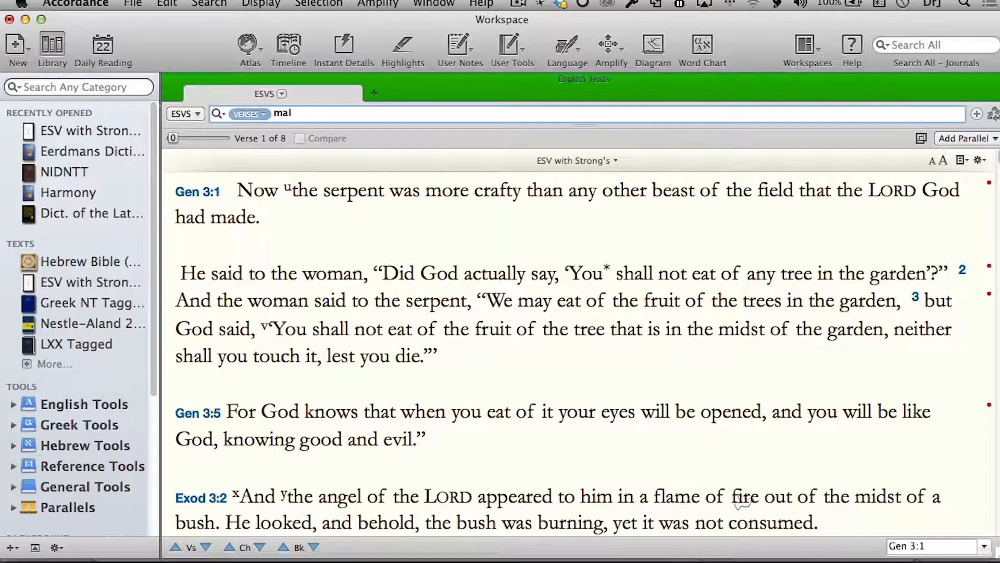
{"action": "type", "text": " 2:4f"}
{"action": "key", "text": "Return"}
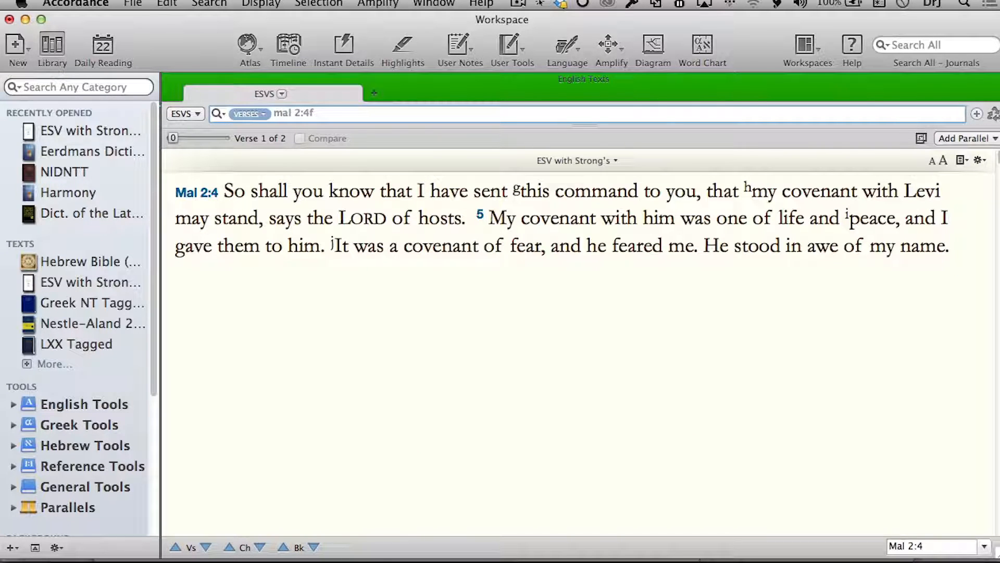
Look up "mal 2:4ff" and check how far the retrieved passage extends.
{"action": "type", "text": "f"}
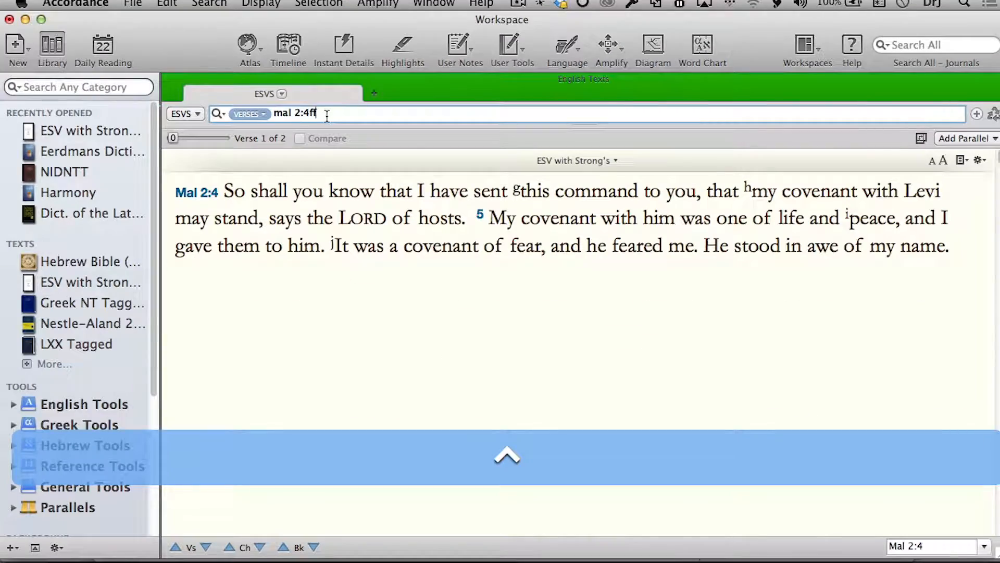
{"action": "key", "text": "Return"}
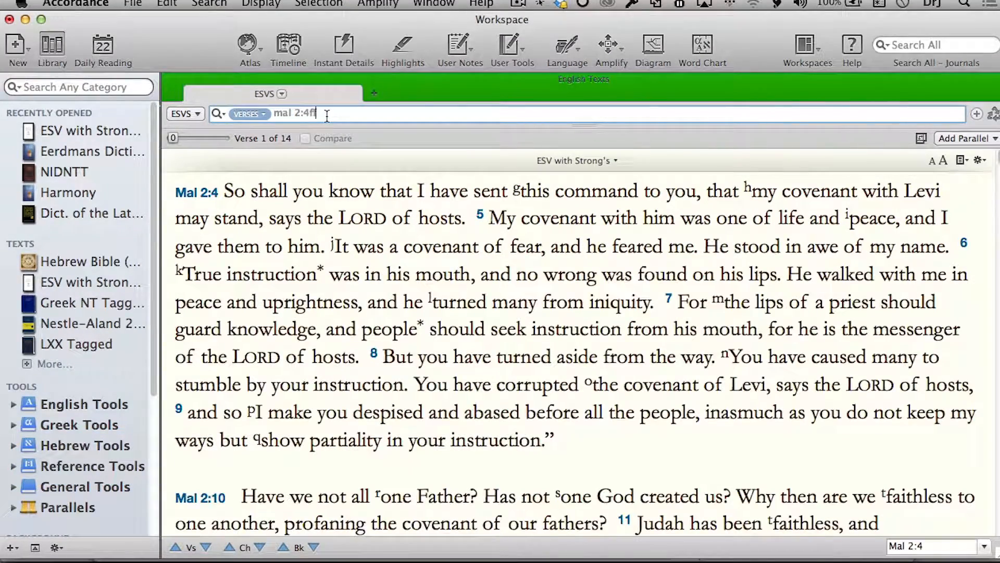
{"action": "scroll", "coordinate": [544, 341], "scroll_direction": "down", "scroll_amount": 15}
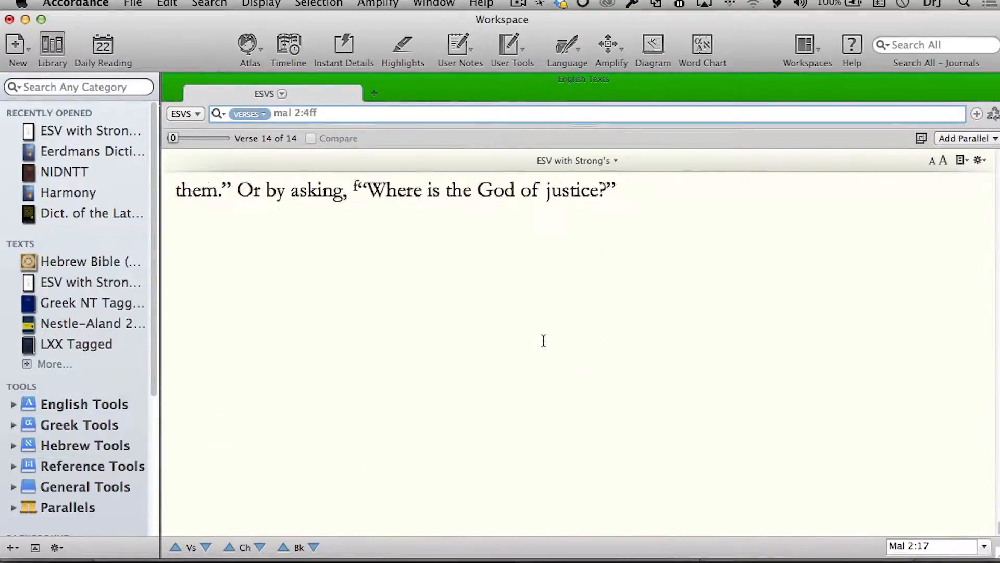
{"action": "scroll", "coordinate": [544, 341], "scroll_direction": "up", "scroll_amount": 10}
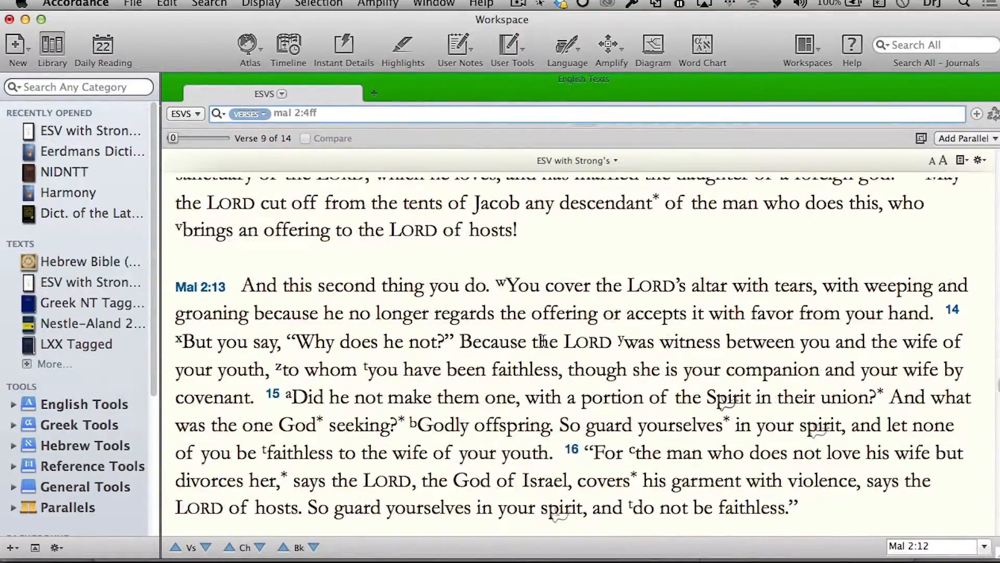
{"action": "scroll", "coordinate": [543, 342], "scroll_direction": "up", "scroll_amount": 3}
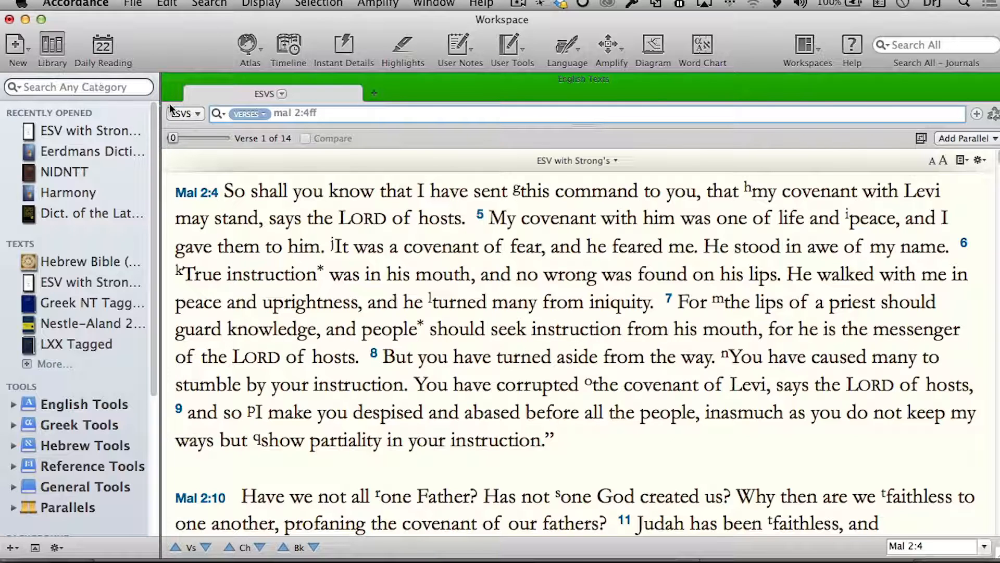
Look up "mal 2:4" and reduce the context setting from all text to 0 additional verses.
{"action": "left_click_drag", "start_coordinate": [334, 113], "coordinate": [263, 113]}
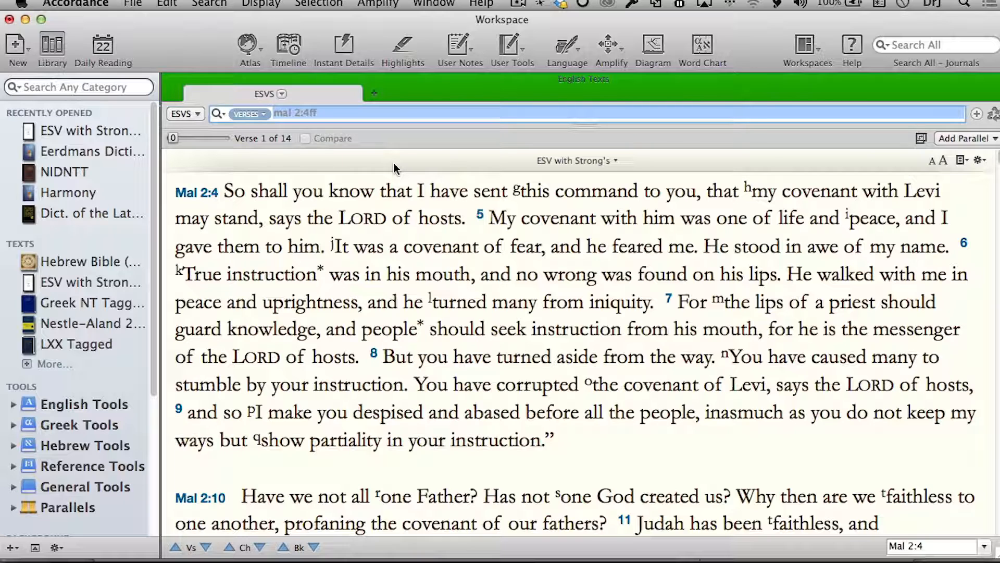
{"action": "type", "text": "mal"}
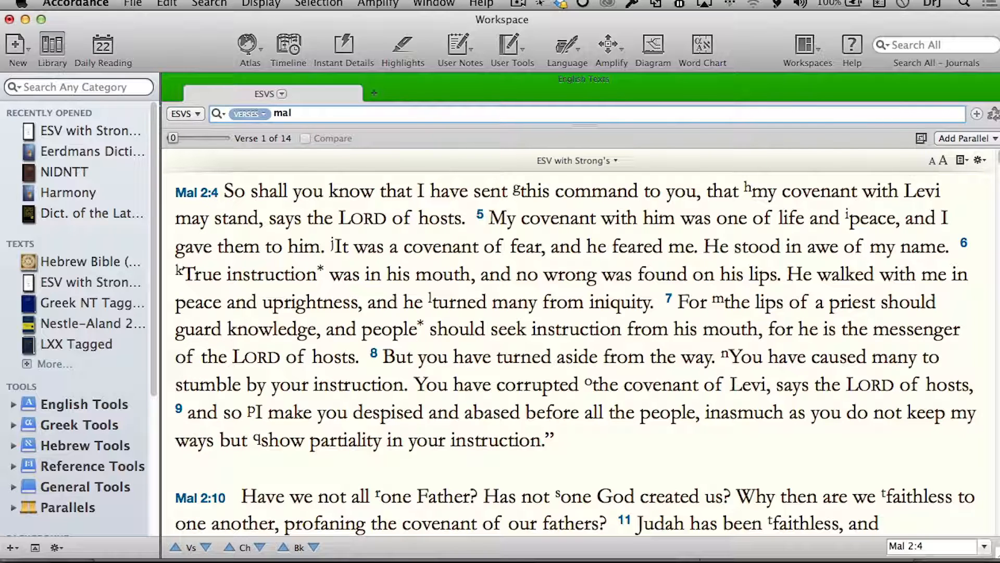
{"action": "type", "text": " 2:"}
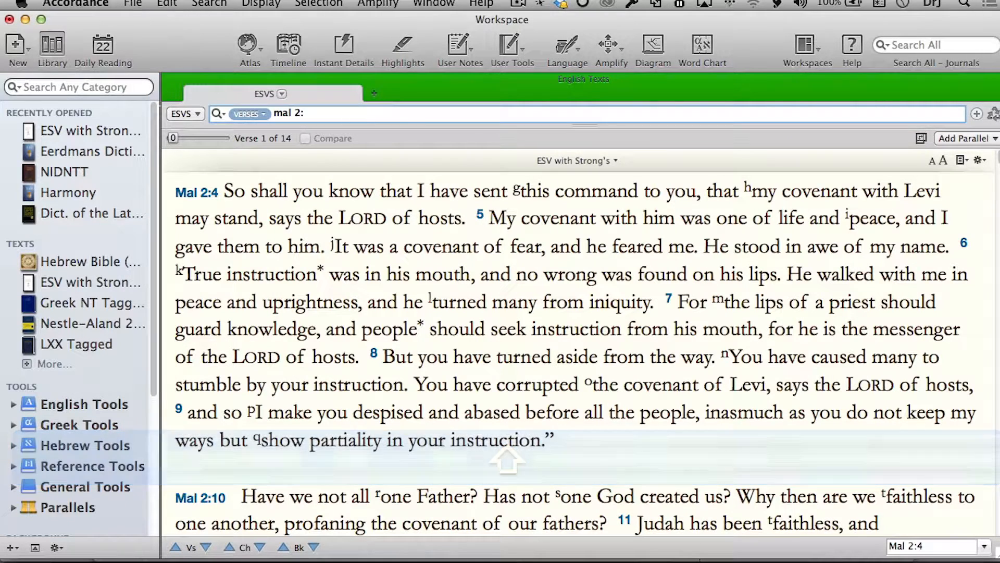
{"action": "type", "text": "4"}
{"action": "key", "text": "Return"}
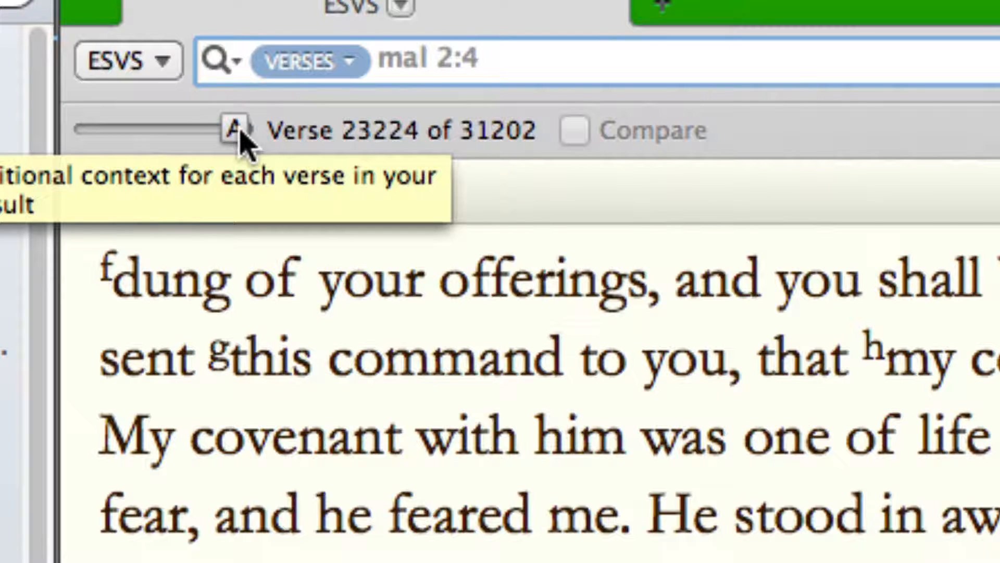
{"action": "mouse_move", "coordinate": [240, 134]}
{"action": "left_mouse_down"}
{"action": "mouse_move", "coordinate": [183, 132]}
{"action": "mouse_move", "coordinate": [168, 164]}
{"action": "mouse_move", "coordinate": [136, 178]}
{"action": "mouse_move", "coordinate": [163, 178]}
{"action": "mouse_move", "coordinate": [99, 175]}
{"action": "mouse_move", "coordinate": [167, 189]}
{"action": "mouse_move", "coordinate": [238, 180]}
{"action": "mouse_move", "coordinate": [71, 160]}
{"action": "left_mouse_up"}
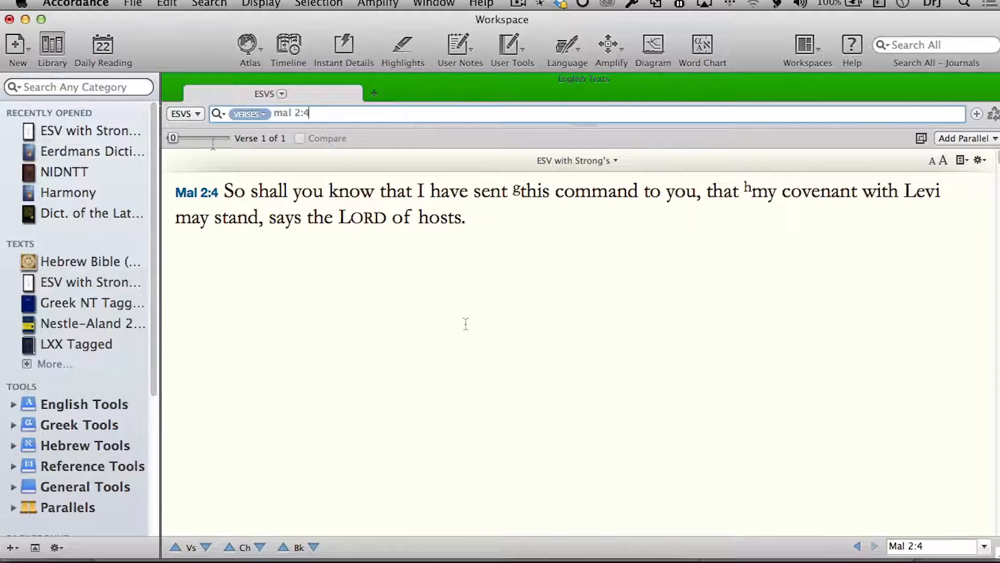
Switch the ESVS search from verses to words and enter "seek find" in place of the Malachi reference.
{"action": "left_click", "coordinate": [316, 116]}
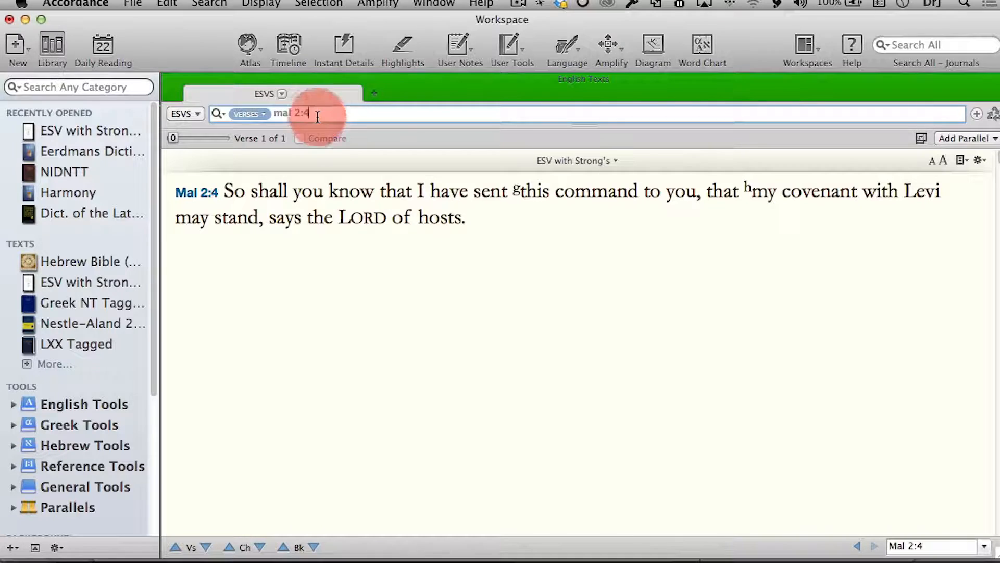
{"action": "left_click_drag", "start_coordinate": [317, 116], "coordinate": [250, 114]}
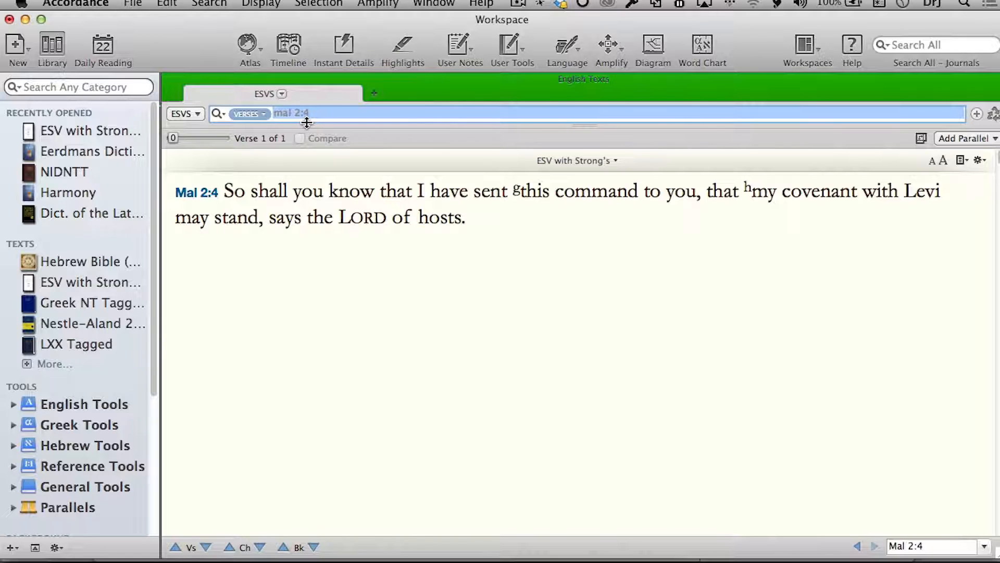
{"action": "key", "text": "super+;"}
{"action": "type", "text": "seek"}
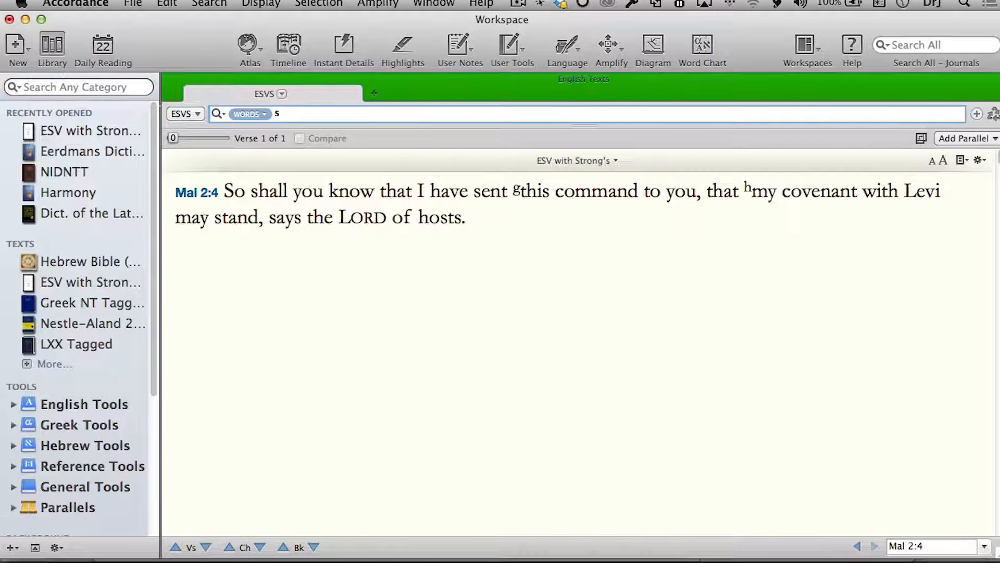
{"action": "type", "text": " find"}
Check the search type and the Flex Search option, and run the word search for "seek find".
{"action": "left_click", "coordinate": [212, 122]}
{"action": "left_click", "coordinate": [218, 113]}
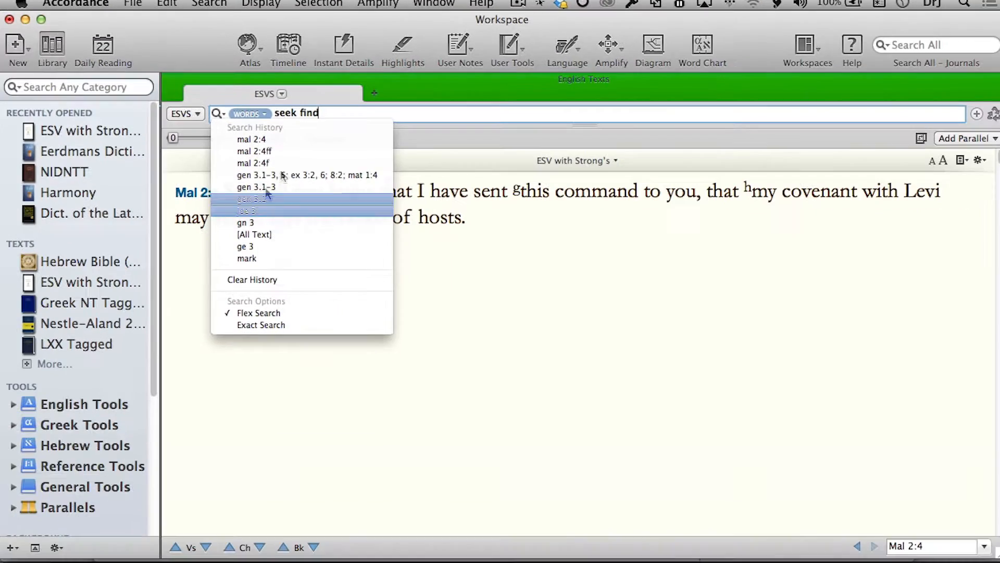
{"action": "left_click", "coordinate": [273, 104]}
{"action": "left_click", "coordinate": [260, 114]}
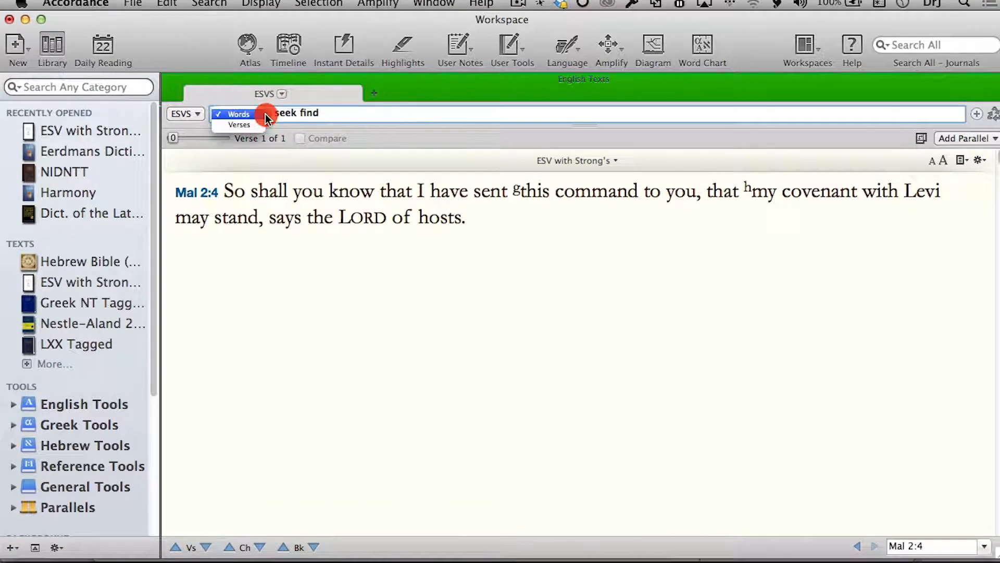
{"action": "left_click", "coordinate": [214, 111]}
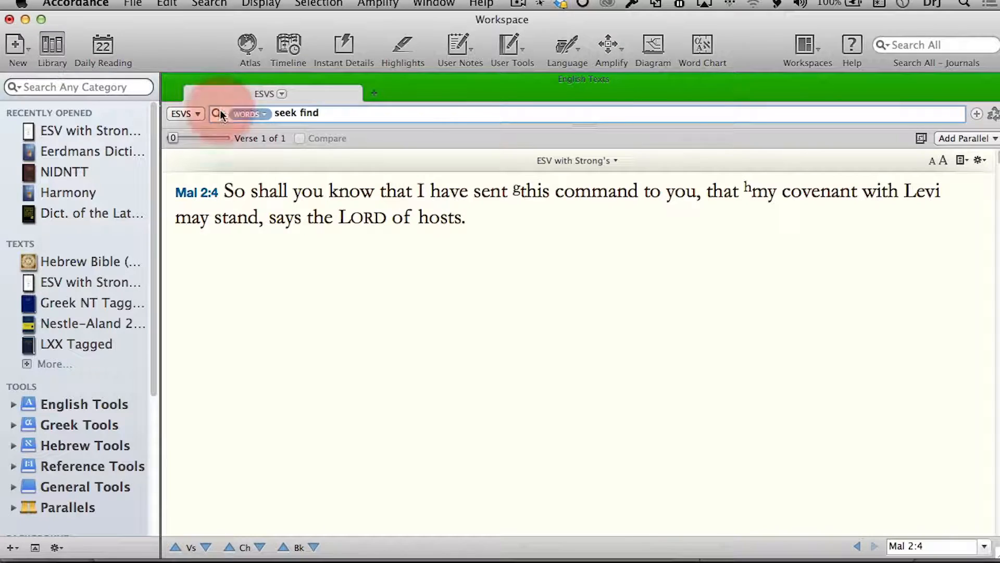
{"action": "left_click", "coordinate": [219, 110]}
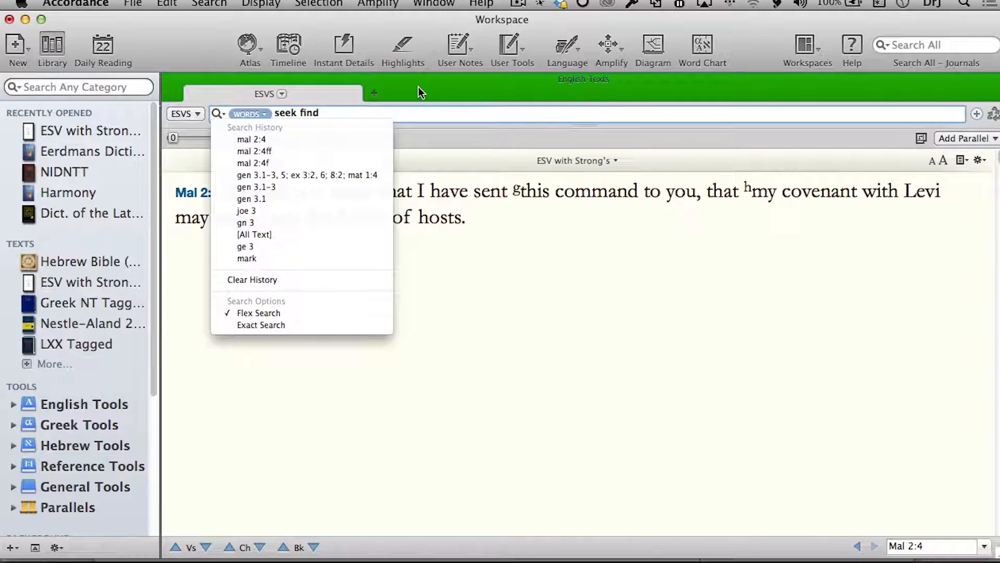
{"action": "left_click", "coordinate": [418, 88]}
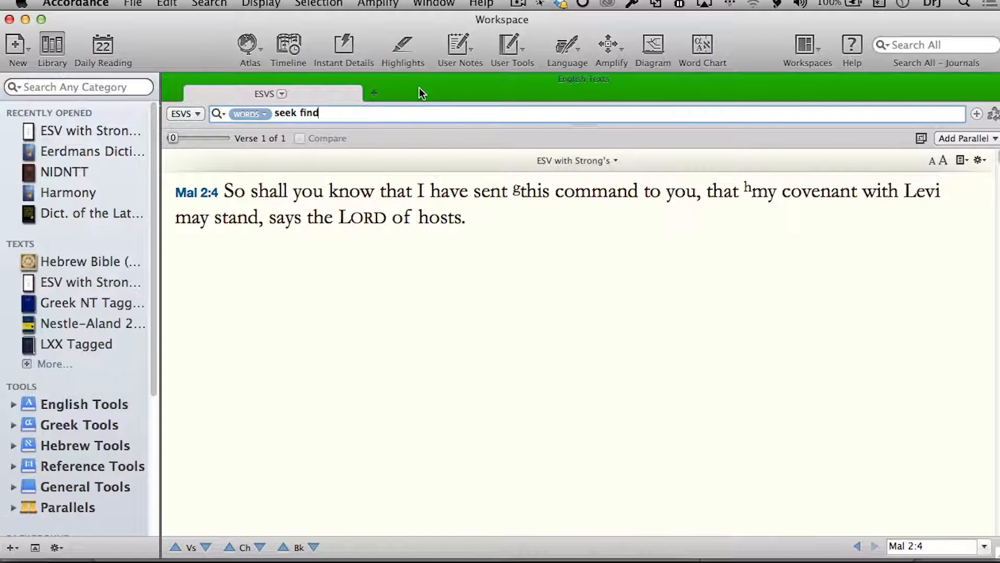
{"action": "key", "text": "Return"}
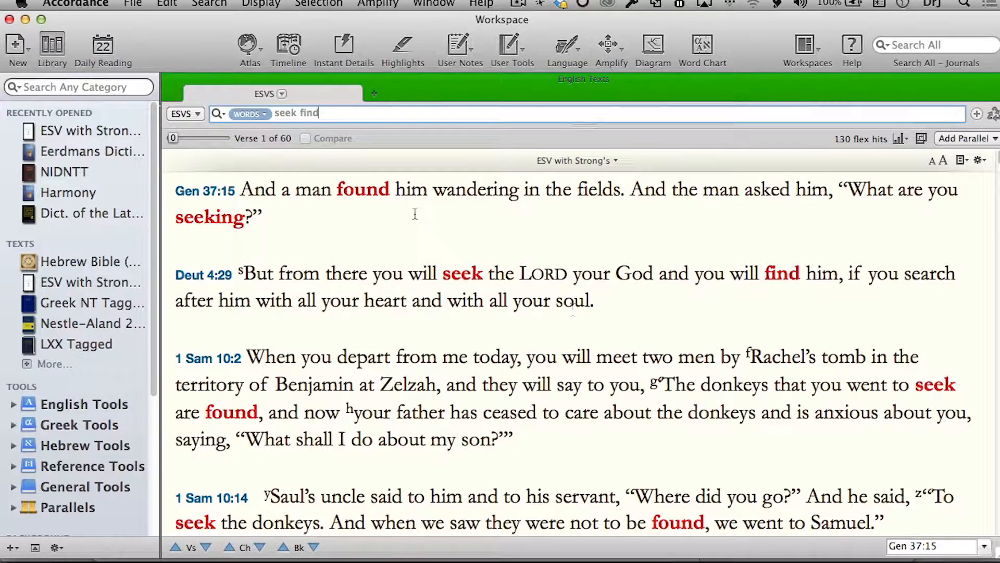
Change the search option to Exact Search, try "seek find" again, and decline the offer to use Flex Search.
{"action": "left_click", "coordinate": [258, 115]}
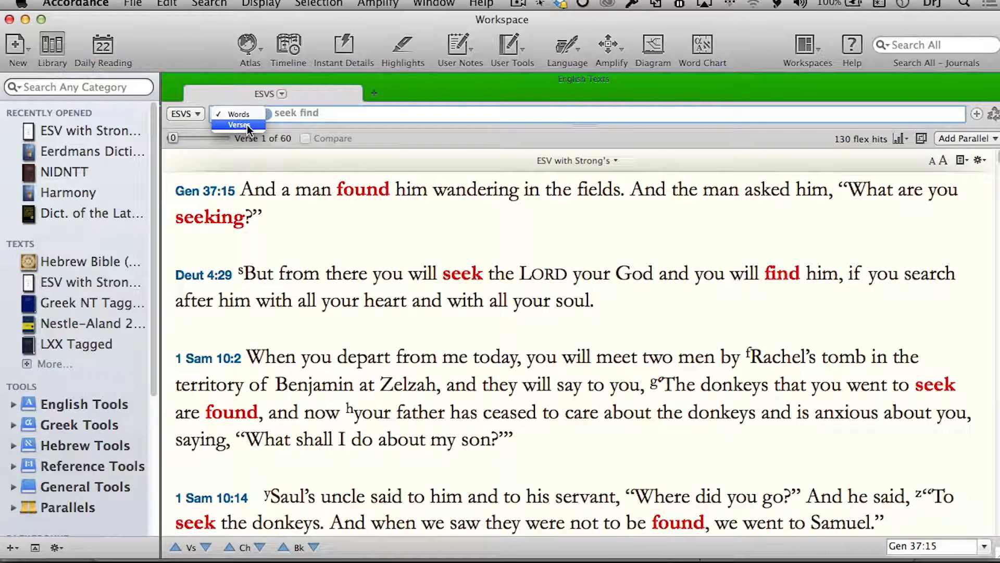
{"action": "left_click", "coordinate": [138, 103]}
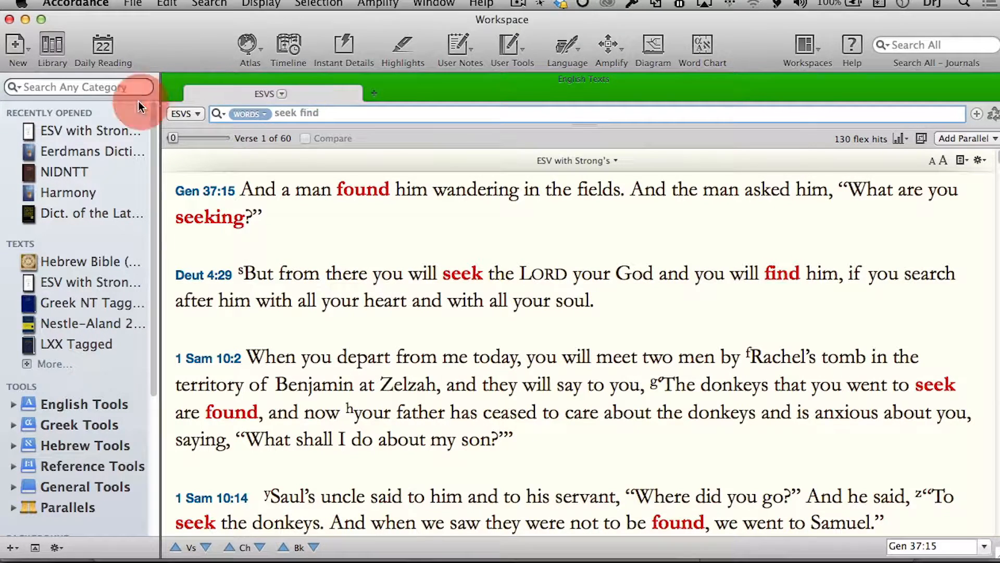
{"action": "left_click", "coordinate": [219, 115]}
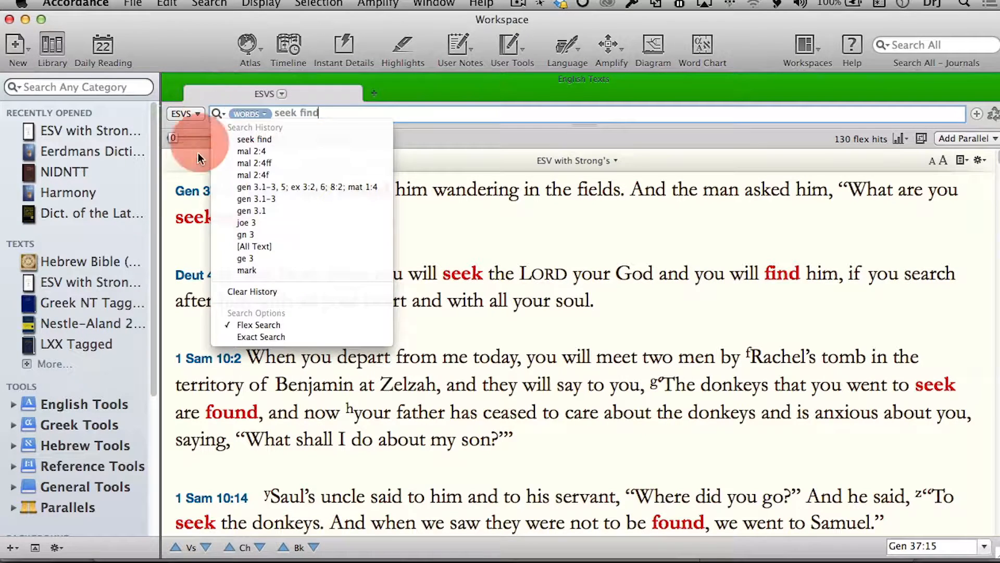
{"action": "left_click", "coordinate": [230, 335]}
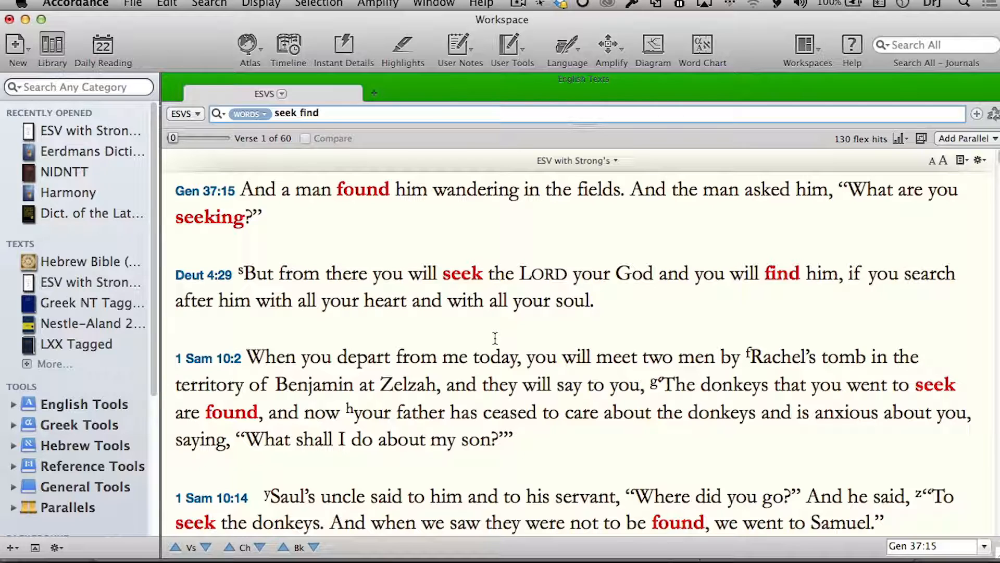
{"action": "key", "text": "Return"}
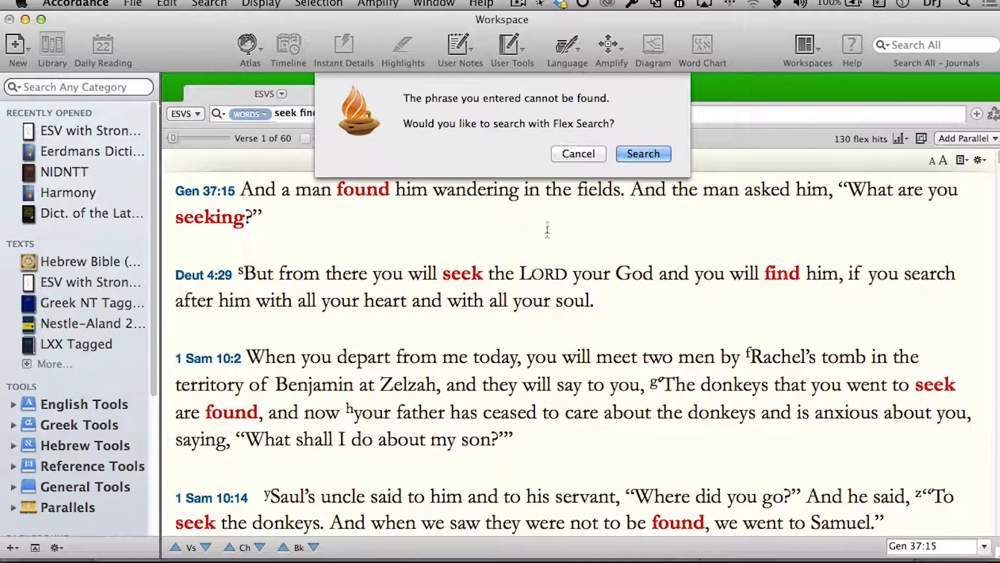
{"action": "left_click", "coordinate": [584, 157]}
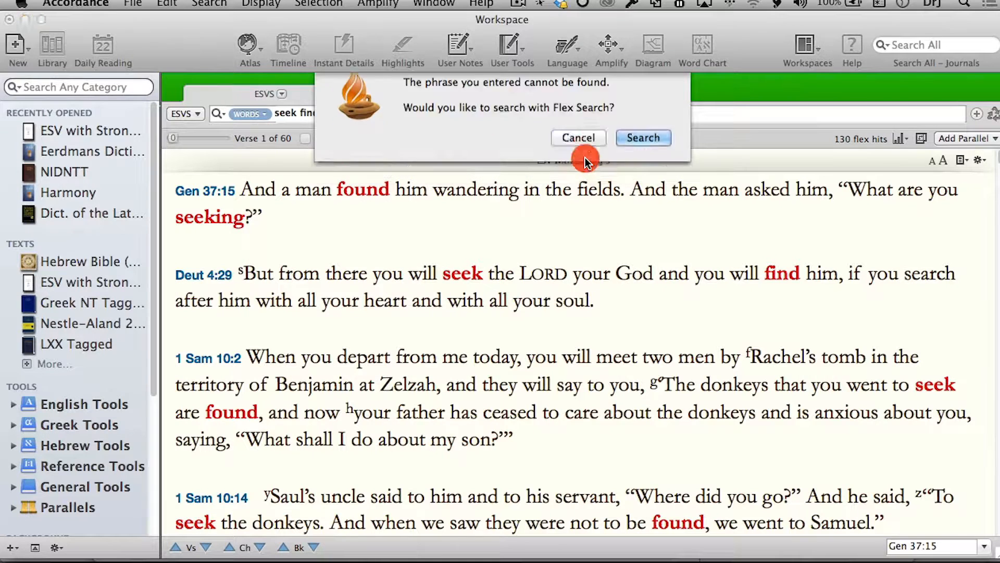
Insert the AND command between the two words and run the exact search "seek <AND> find".
{"action": "left_click", "coordinate": [302, 116]}
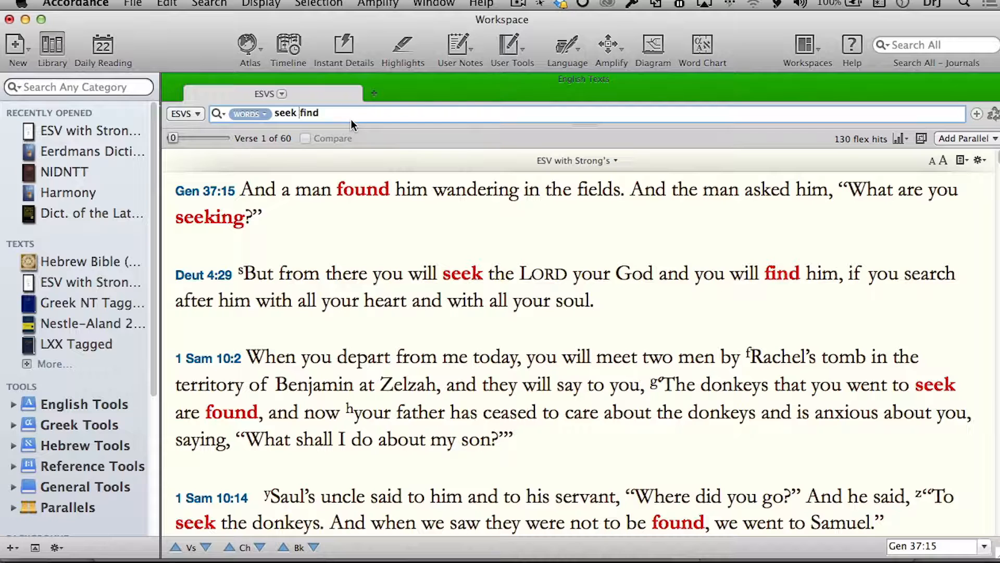
{"action": "left_click", "coordinate": [210, 4]}
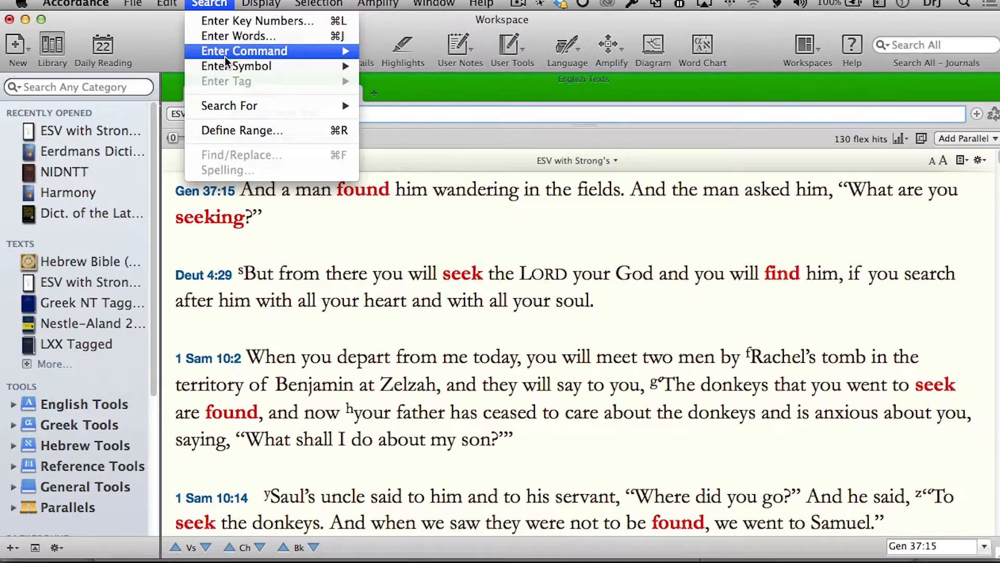
{"action": "mouse_move", "coordinate": [235, 52]}
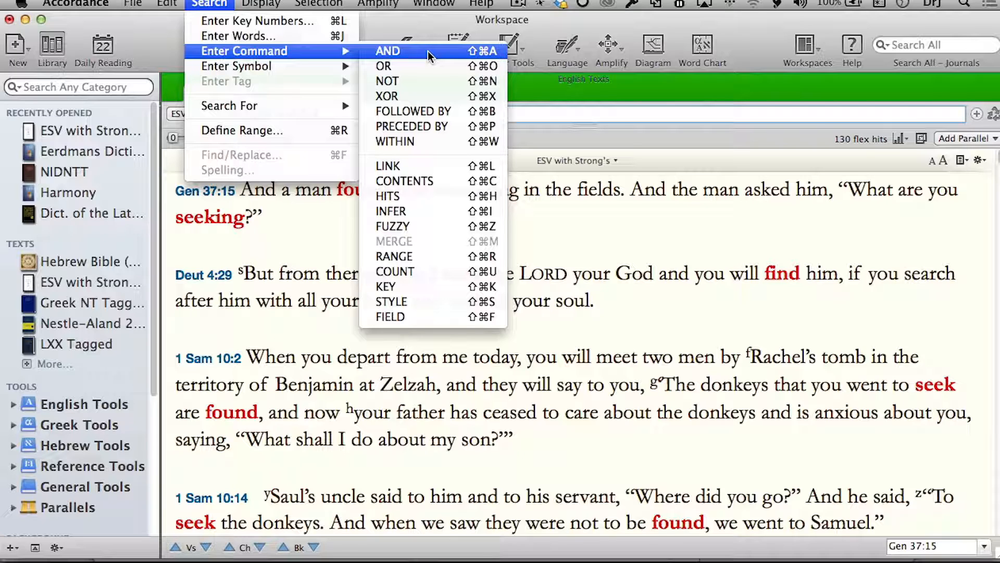
{"action": "left_click", "coordinate": [427, 51]}
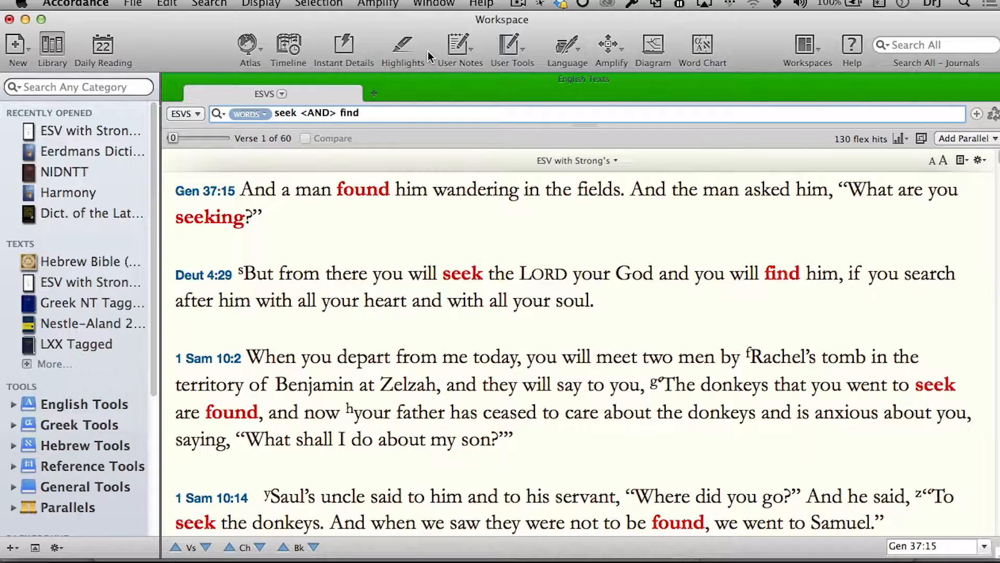
{"action": "key", "text": "Return"}
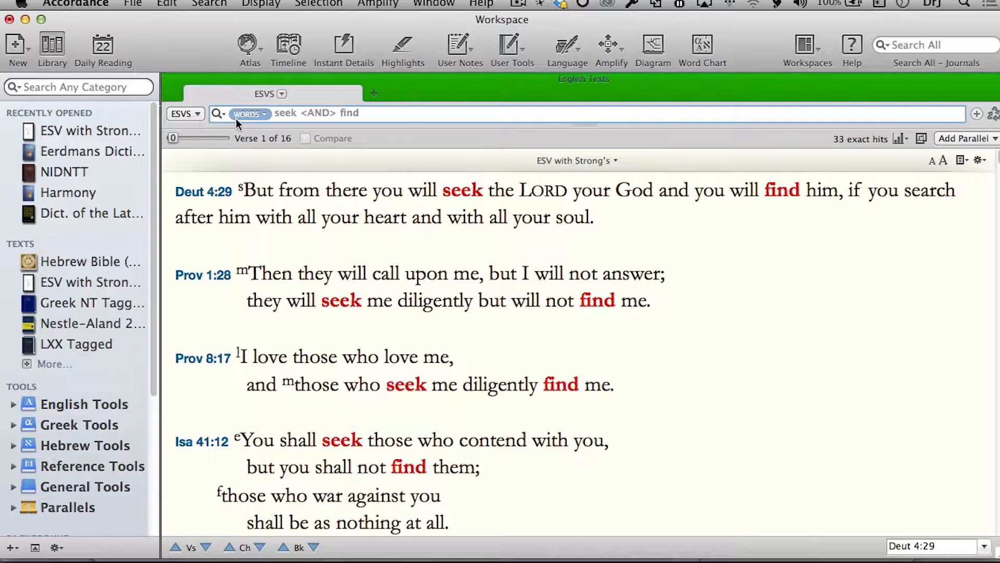
Review the search type and options and the default settings for new Search tabs in Preferences, leaving them unchanged.
{"action": "left_click", "coordinate": [265, 115]}
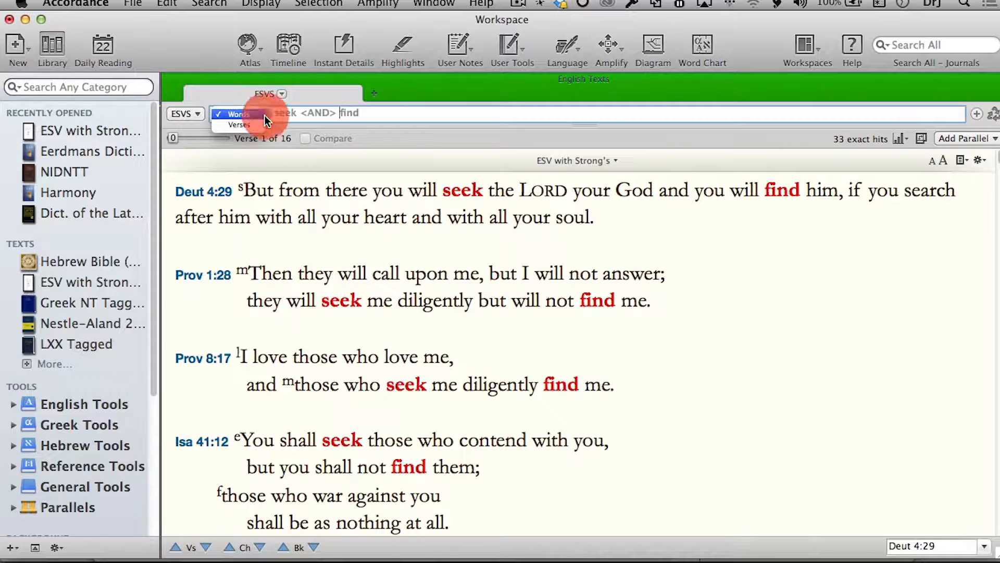
{"action": "left_click", "coordinate": [219, 91]}
{"action": "left_click", "coordinate": [217, 115]}
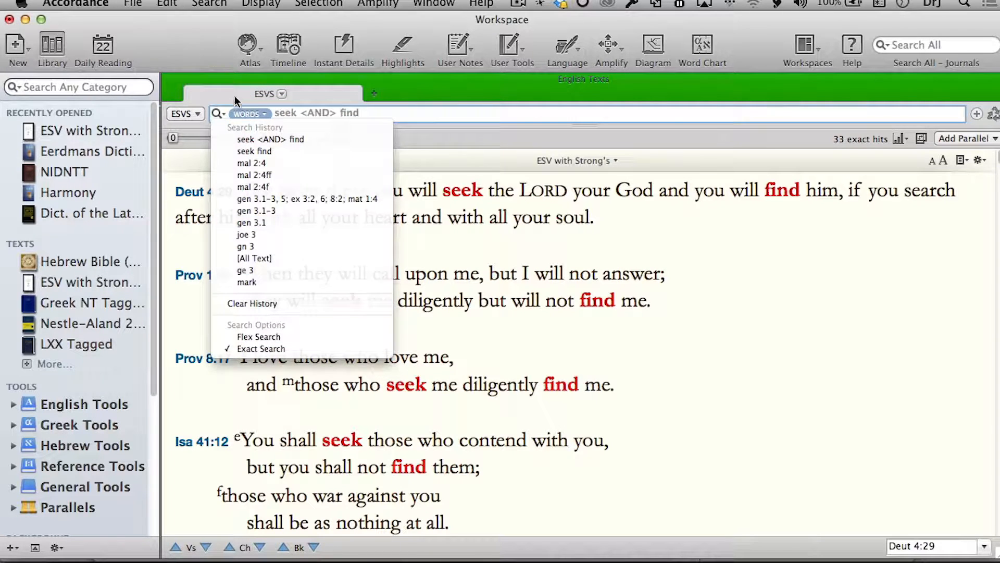
{"action": "left_click", "coordinate": [191, 68]}
{"action": "left_click", "coordinate": [68, 5]}
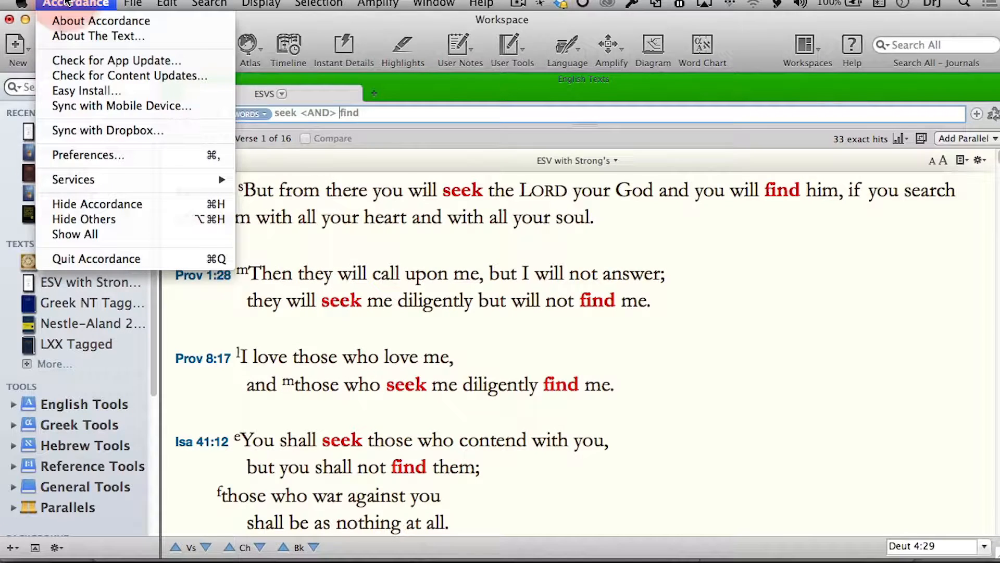
{"action": "left_click", "coordinate": [93, 160]}
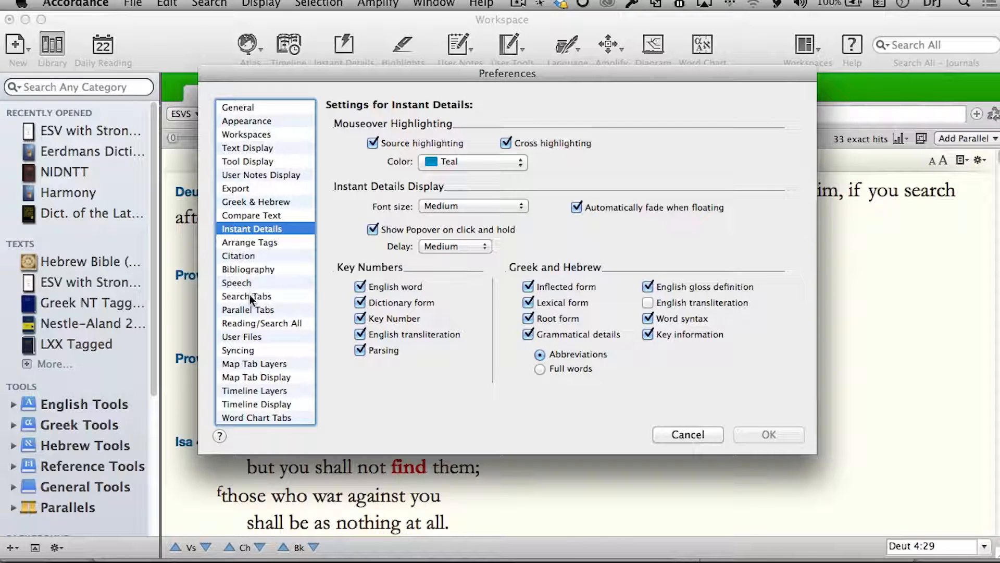
{"action": "left_click", "coordinate": [249, 296]}
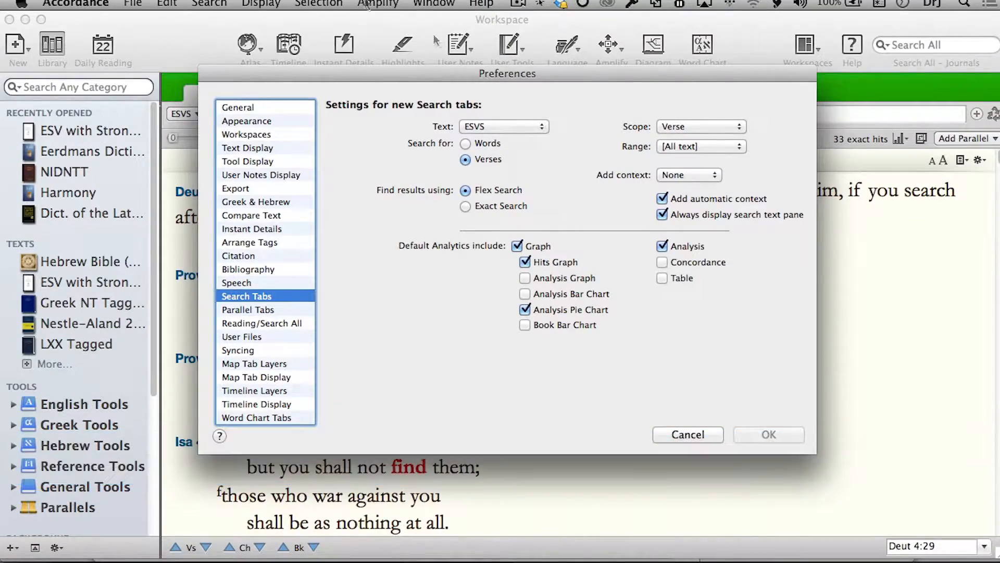
{"action": "left_click", "coordinate": [679, 434]}
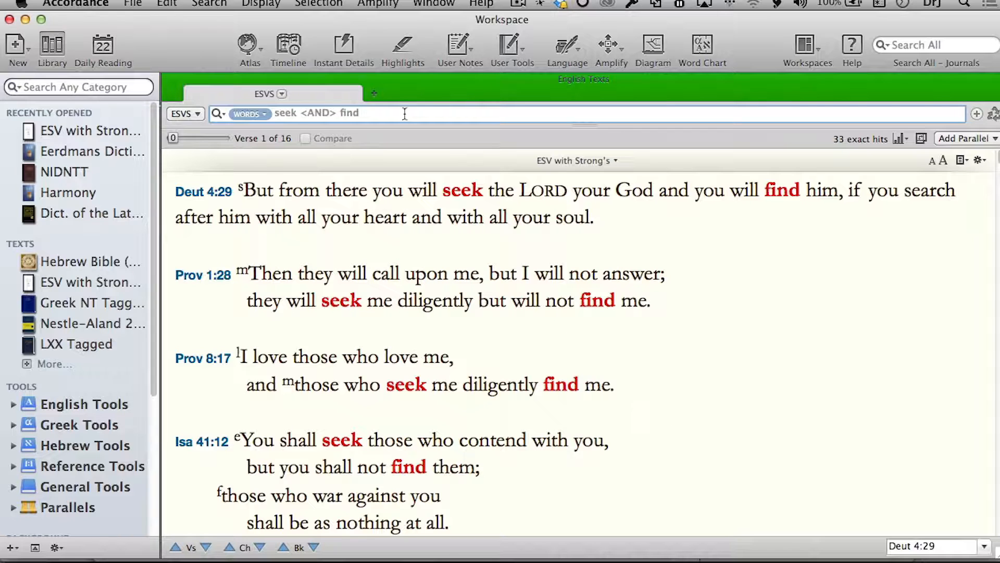
Replace the query with the wildcard "lov*" and run the exact word search.
{"action": "left_click", "coordinate": [368, 112]}
{"action": "left_click_drag", "start_coordinate": [368, 113], "coordinate": [350, 128]}
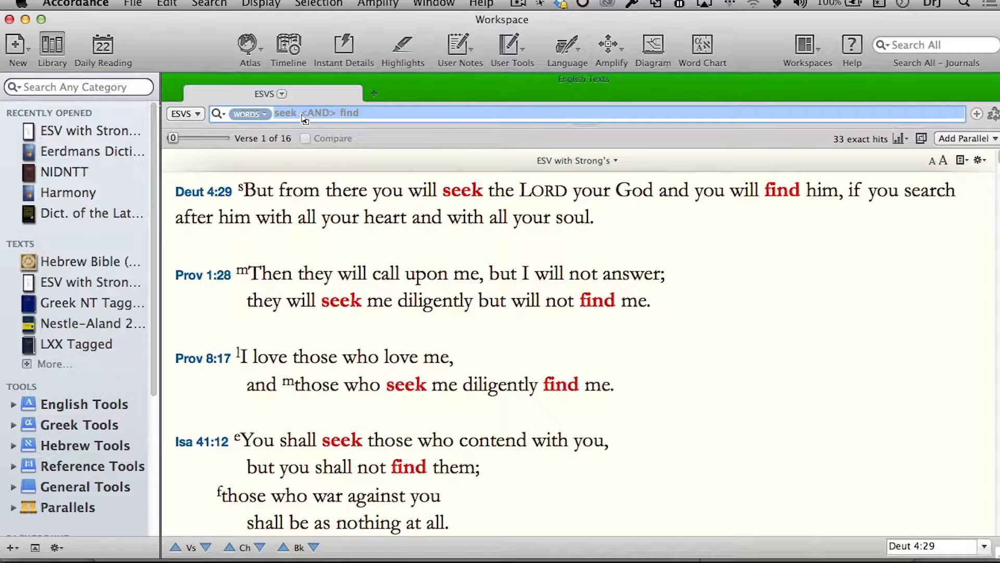
{"action": "type", "text": "lov"}
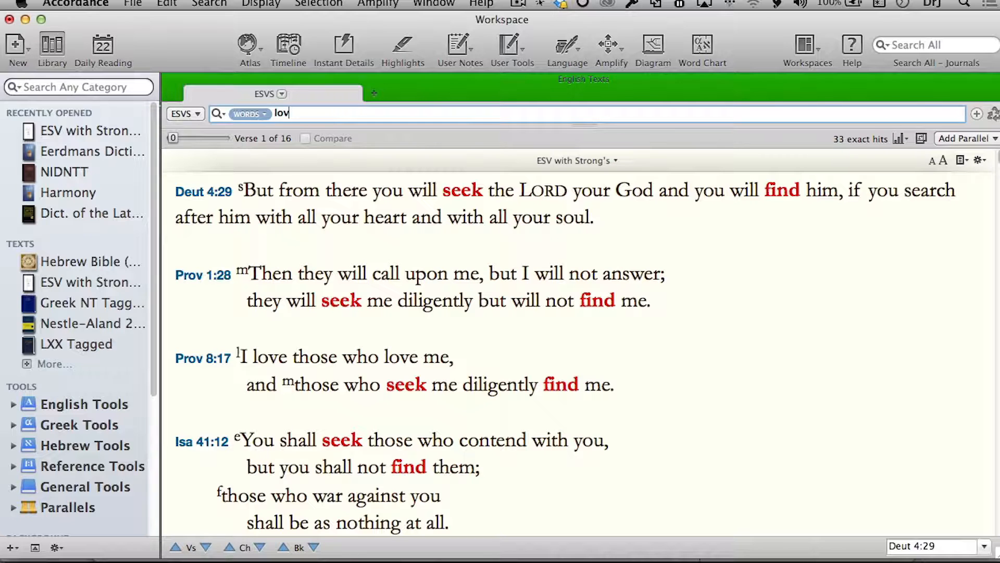
{"action": "type", "text": "*"}
{"action": "key", "text": "Return"}
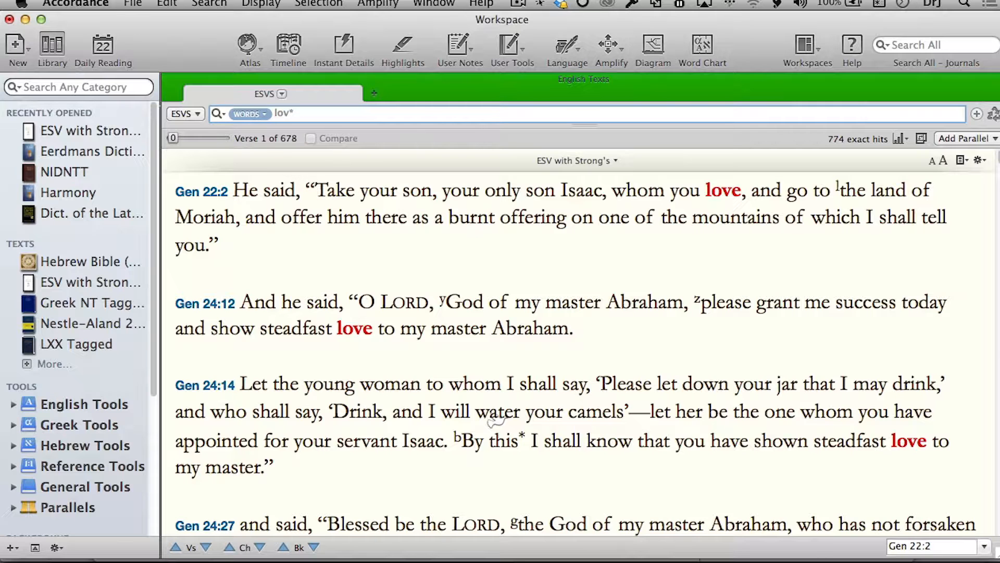
Look through the "lov*" results to examine which word forms the wildcard matches.
{"action": "scroll", "coordinate": [496, 419], "scroll_direction": "down", "scroll_amount": 5}
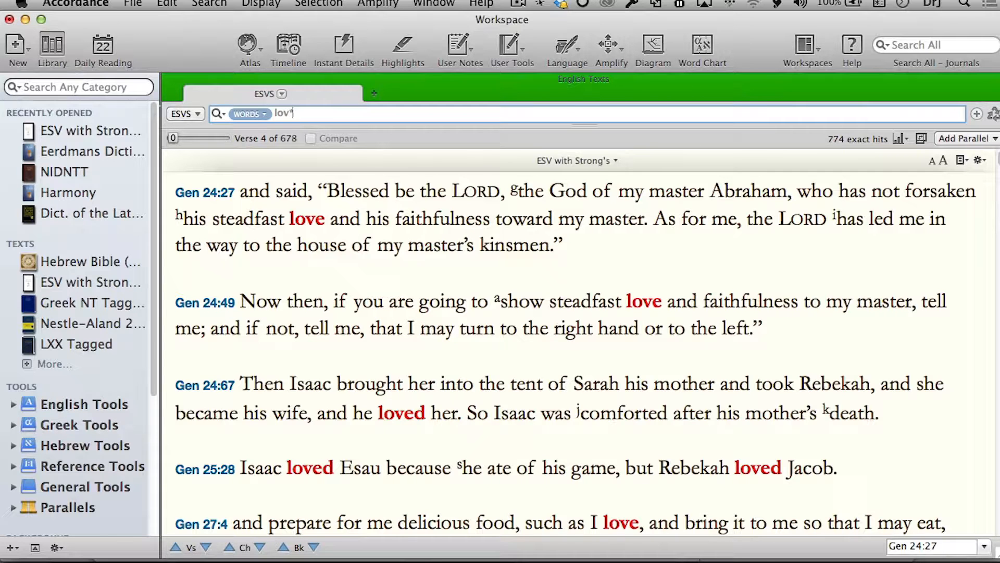
{"action": "scroll", "coordinate": [578, 354], "scroll_direction": "down", "scroll_amount": 4}
{"action": "scroll", "coordinate": [578, 354], "scroll_direction": "down", "scroll_amount": 8}
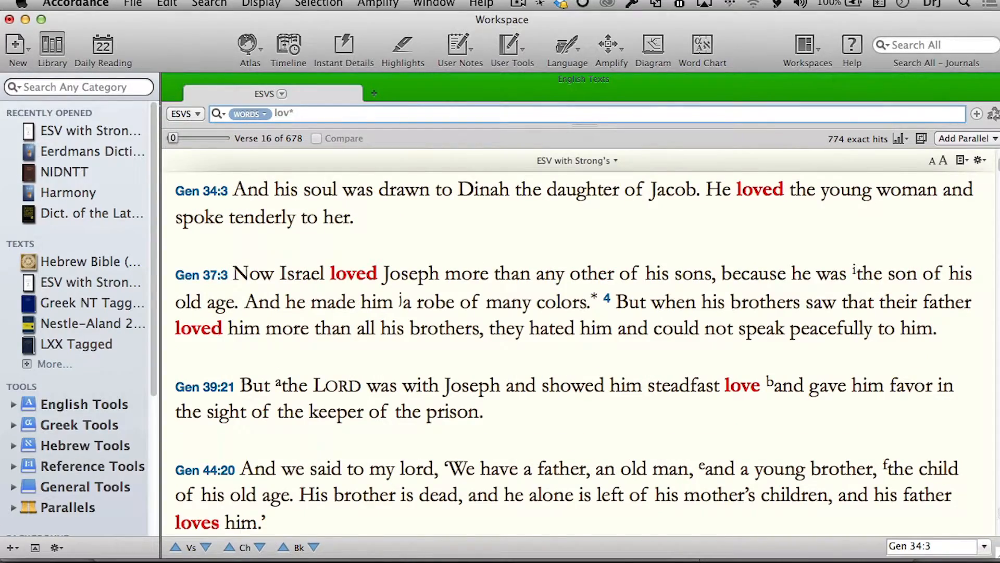
{"action": "left_click", "coordinate": [996, 502]}
{"action": "left_click", "coordinate": [996, 505]}
{"action": "left_click", "coordinate": [996, 508]}
{"action": "left_click", "coordinate": [996, 508]}
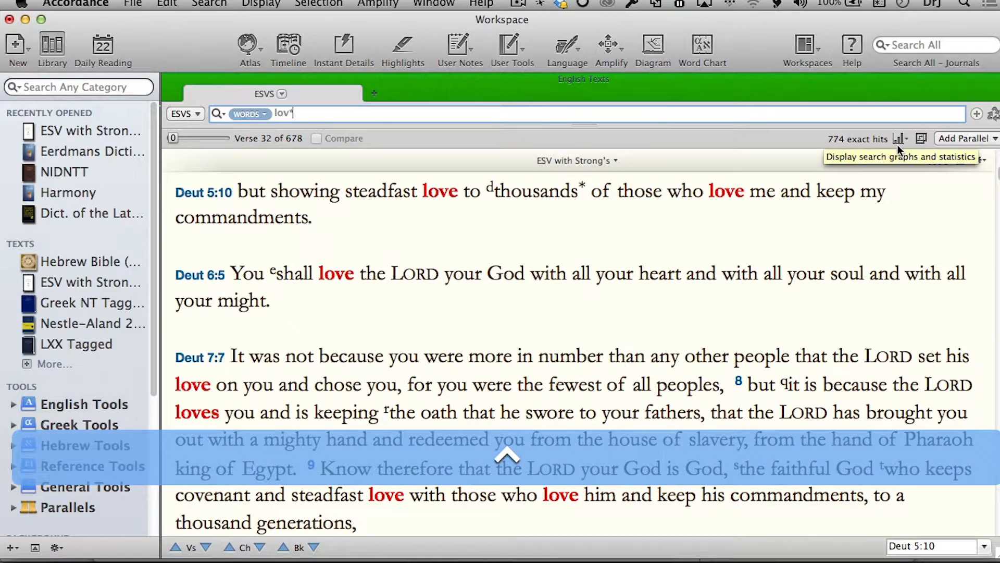
Display the Hits Graph for the "lov*" search and enlarge its pane to fill the workspace.
{"action": "left_click", "coordinate": [899, 140]}
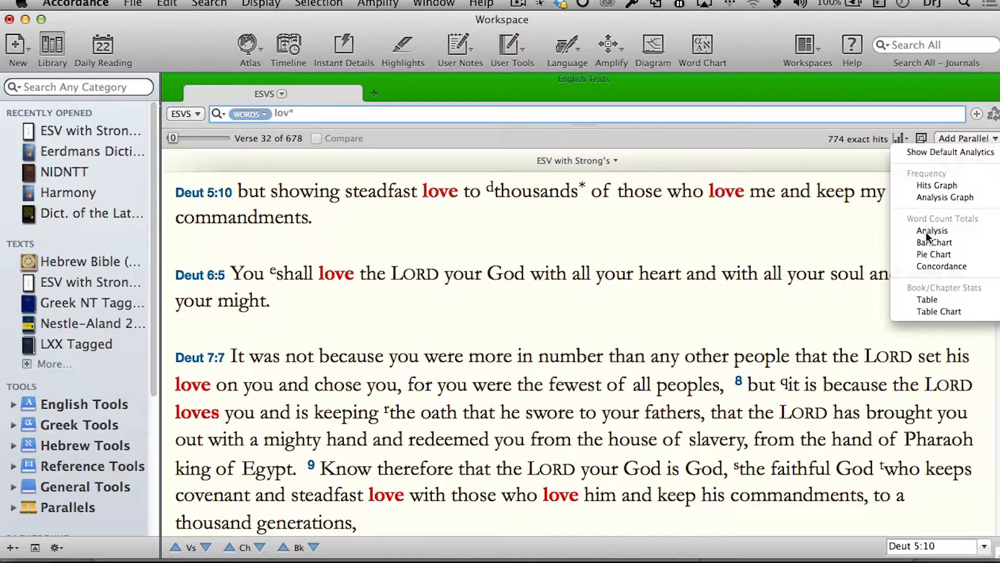
{"action": "left_click", "coordinate": [925, 187]}
{"action": "left_click_drag", "start_coordinate": [647, 258], "coordinate": [233, 260]}
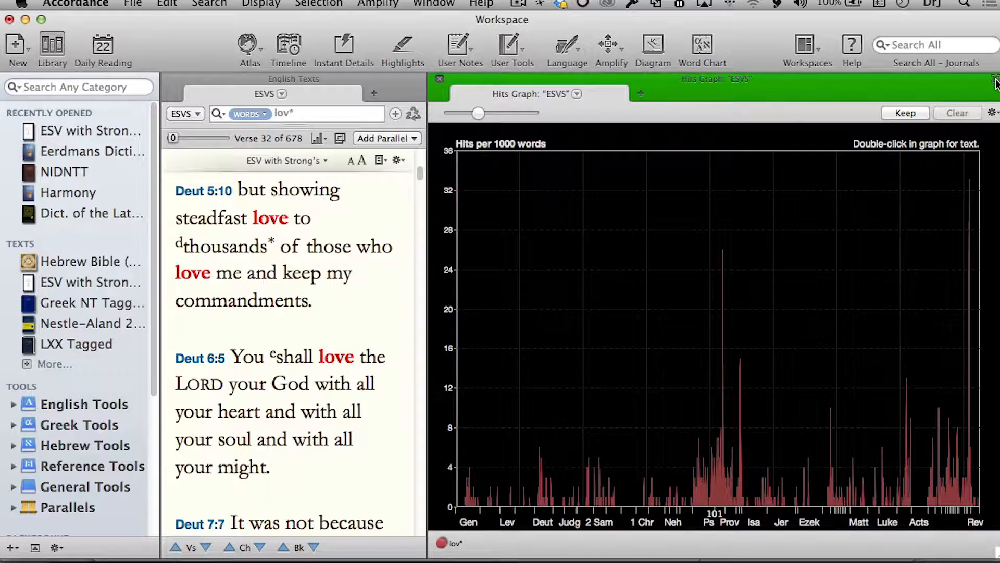
{"action": "left_click", "coordinate": [995, 82]}
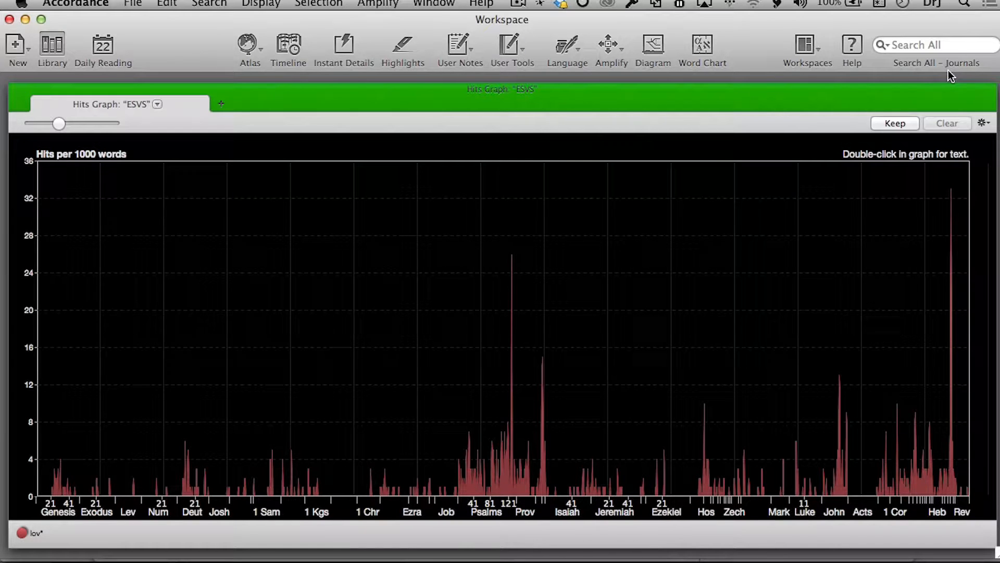
Restore the split layout, widen the ESVS text pane, and rerun the "lov*" search with a Range criterion set to John.
{"action": "left_click", "coordinate": [986, 92]}
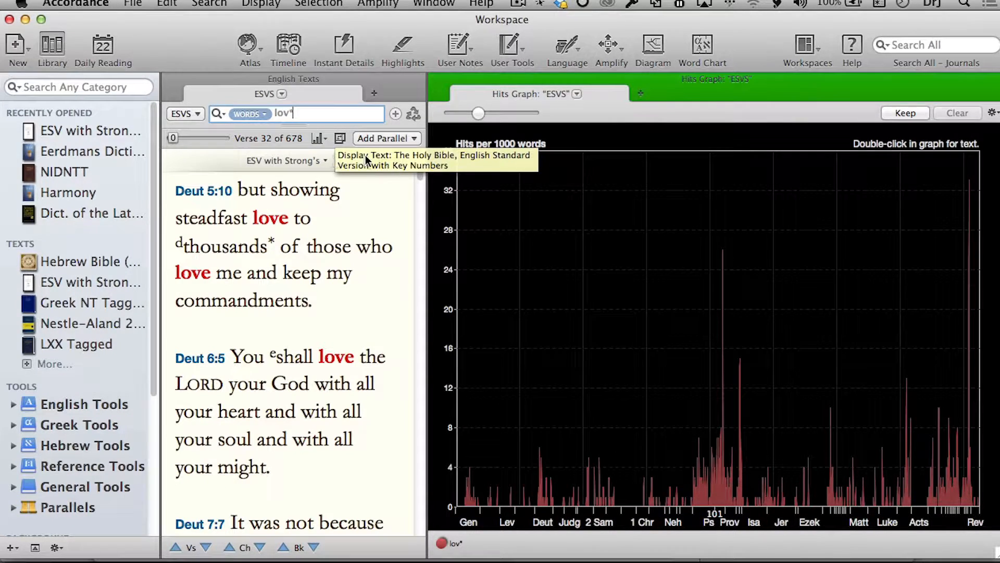
{"action": "left_click_drag", "start_coordinate": [426, 89], "coordinate": [744, 91]}
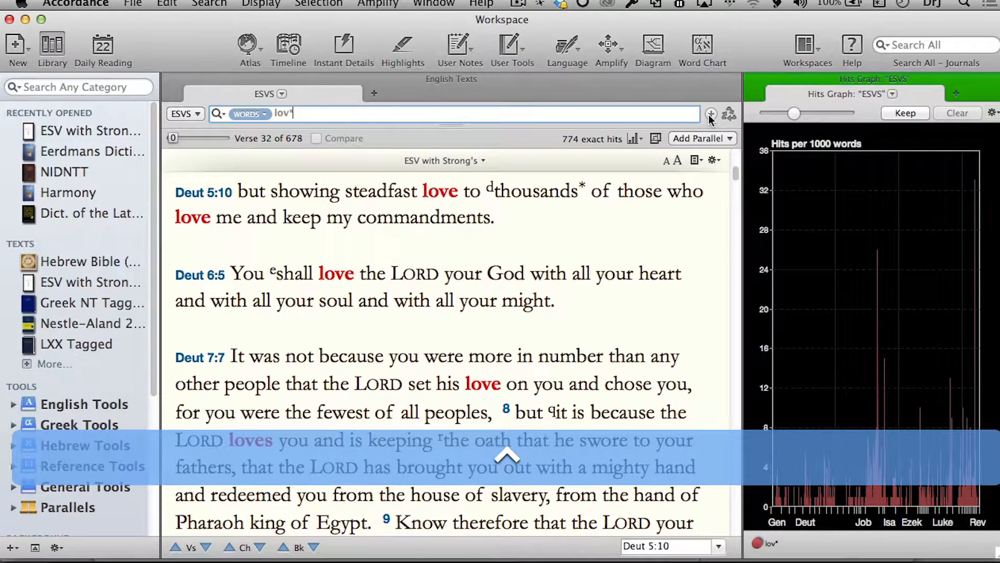
{"action": "left_click", "coordinate": [711, 116]}
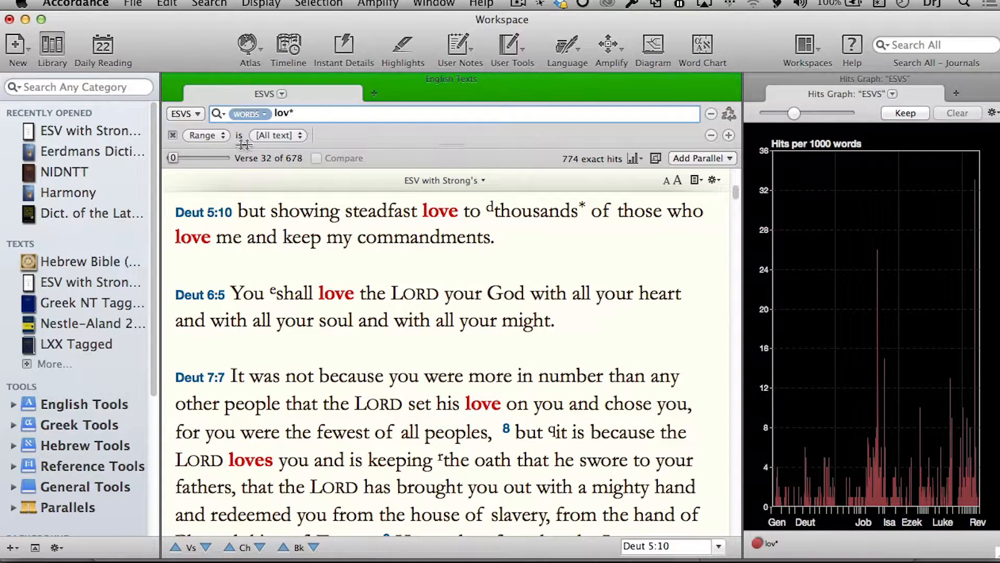
{"action": "left_click", "coordinate": [277, 136]}
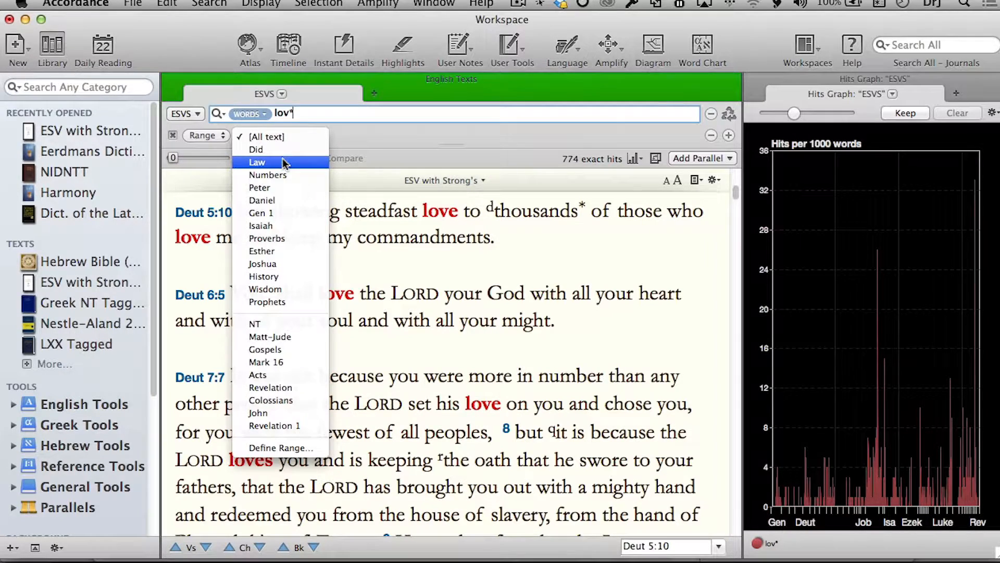
{"action": "left_click", "coordinate": [267, 415]}
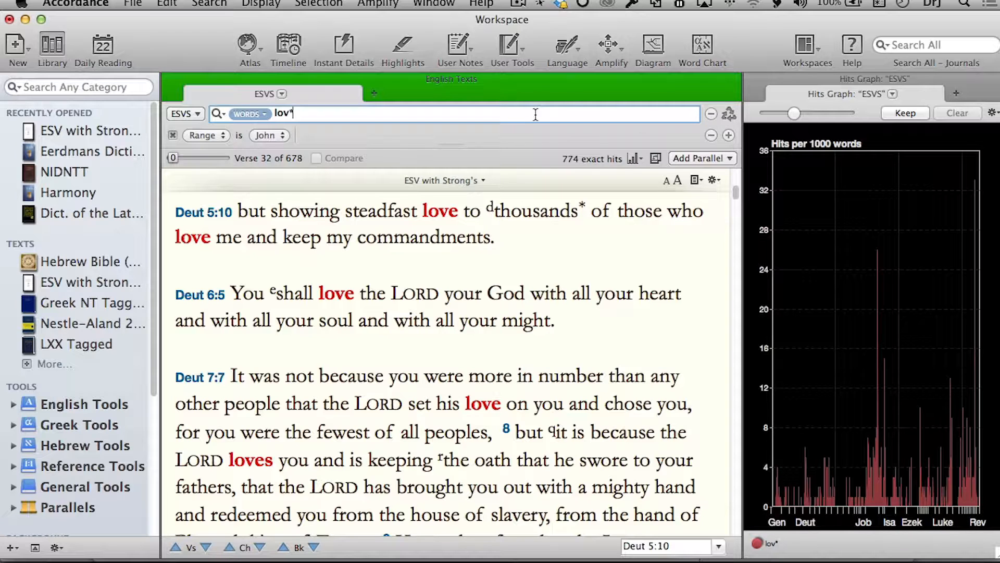
{"action": "key", "text": "Return"}
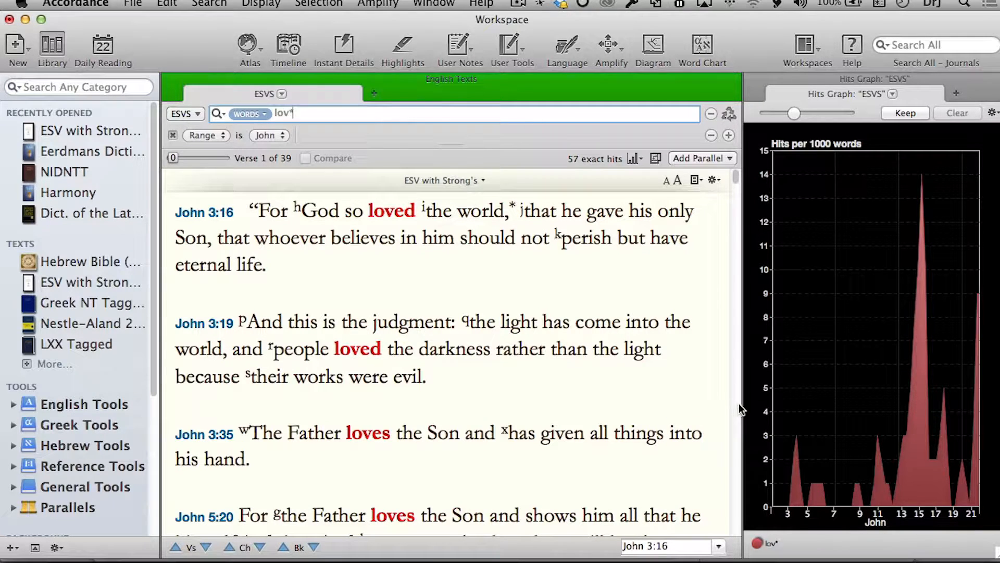
Enlarge the Hits Graph for John to fill the workspace and copy the graph as a picture.
{"action": "left_click_drag", "start_coordinate": [742, 406], "coordinate": [5, 405]}
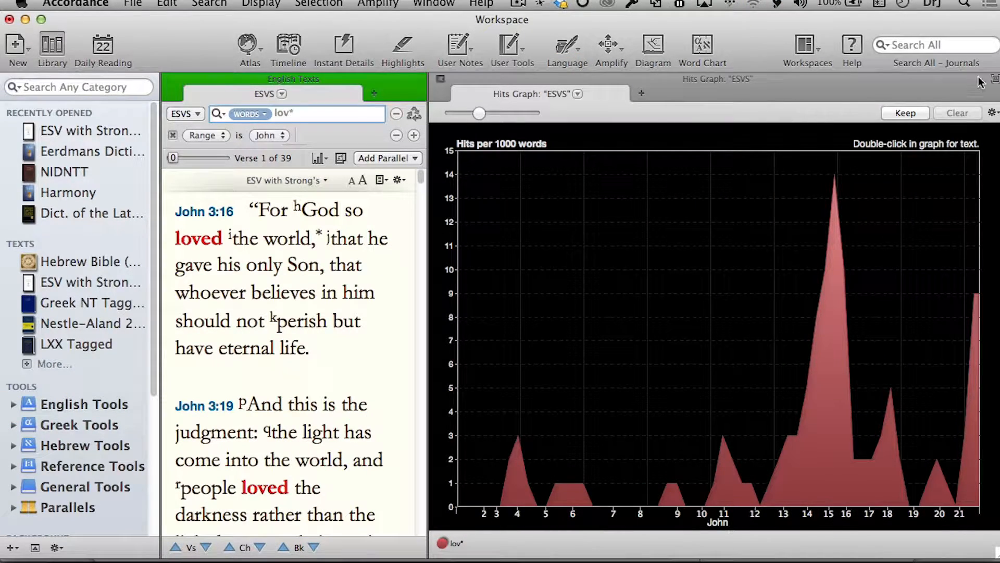
{"action": "left_click", "coordinate": [995, 82]}
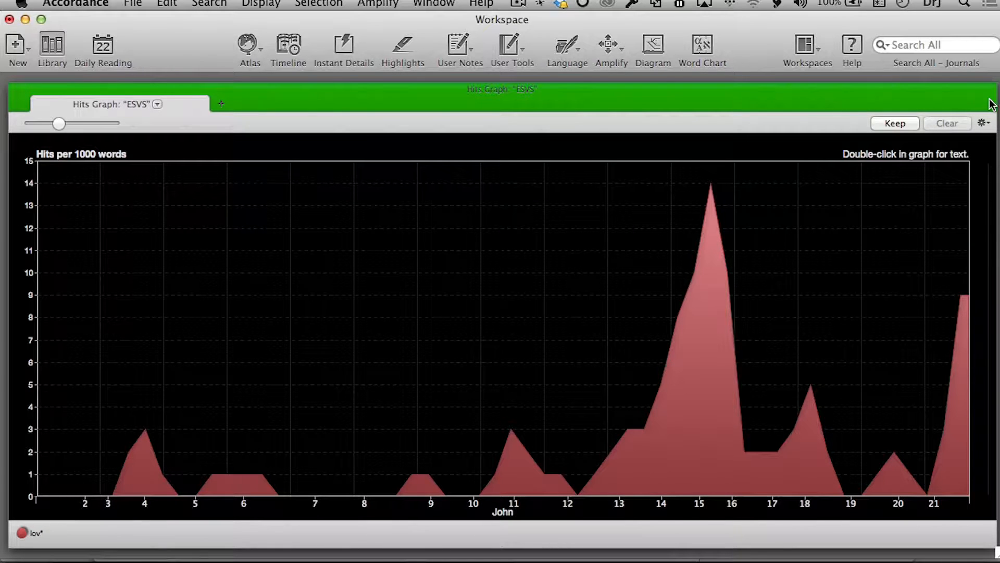
{"action": "right_click", "coordinate": [537, 294]}
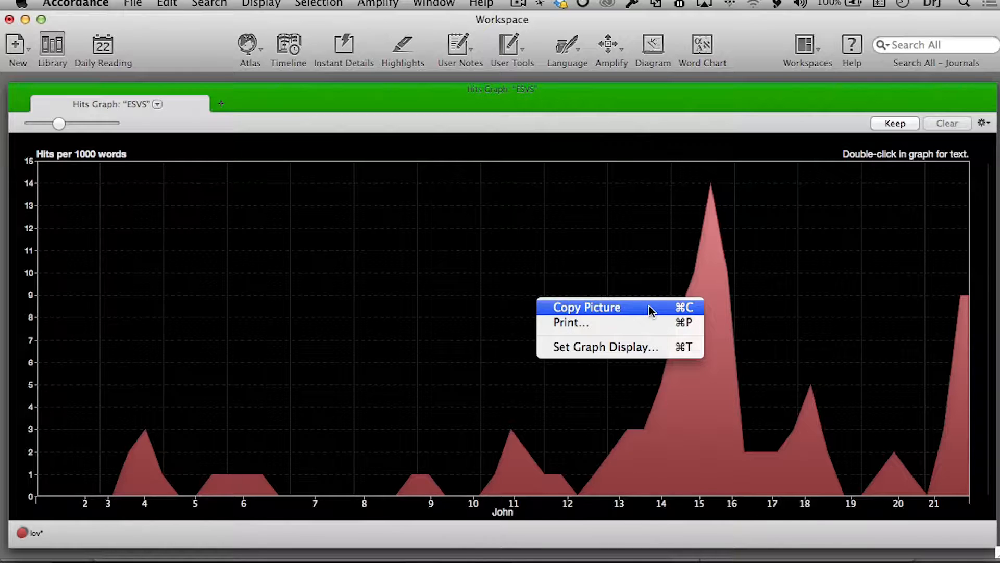
{"action": "left_click", "coordinate": [607, 308]}
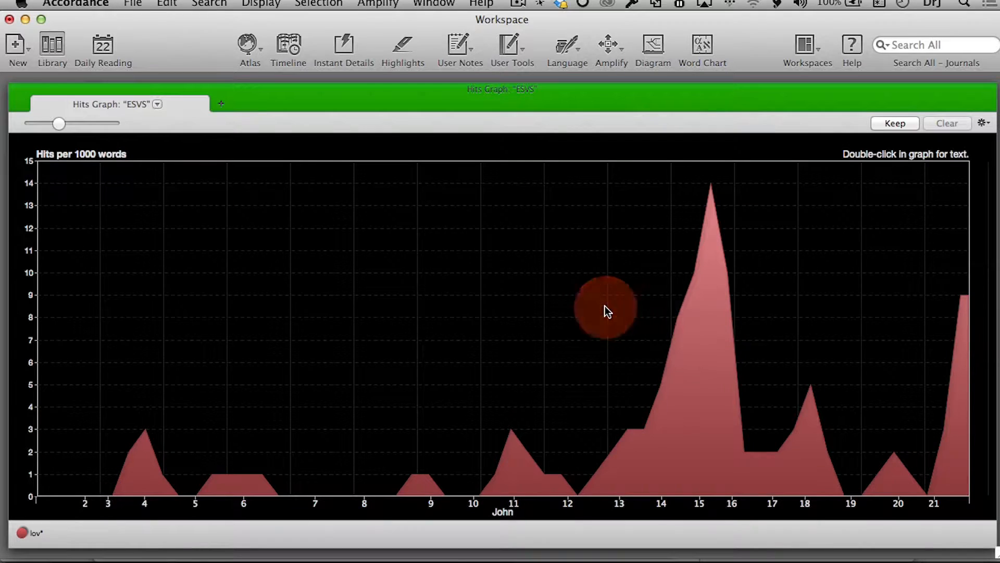
Switch to the Pages document, go back to Accordance to copy the graph picture again, and return to Pages.
{"action": "key", "text": "super+Tab"}
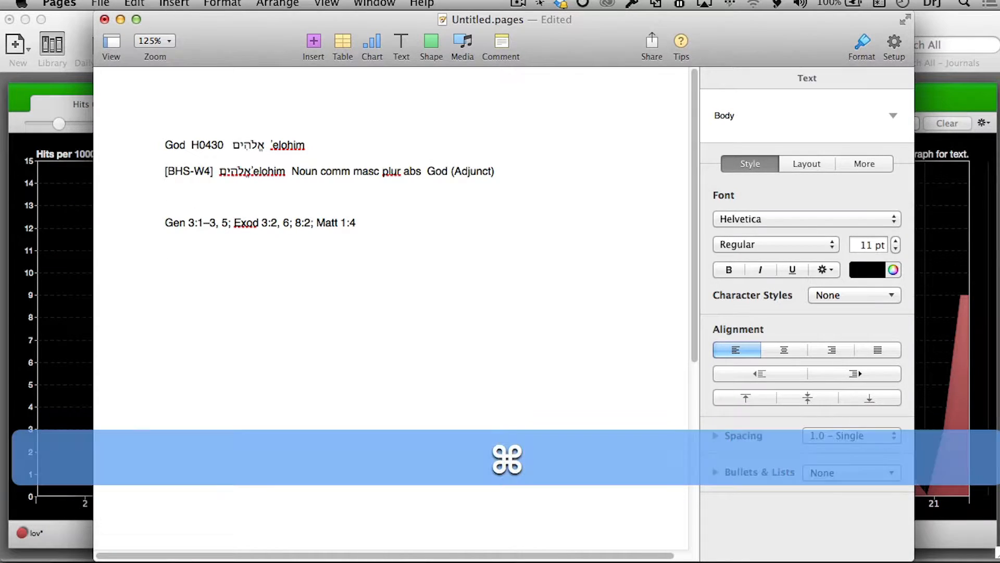
{"action": "key", "text": "super+Tab"}
{"action": "right_click", "coordinate": [610, 310]}
{"action": "left_click", "coordinate": [637, 324]}
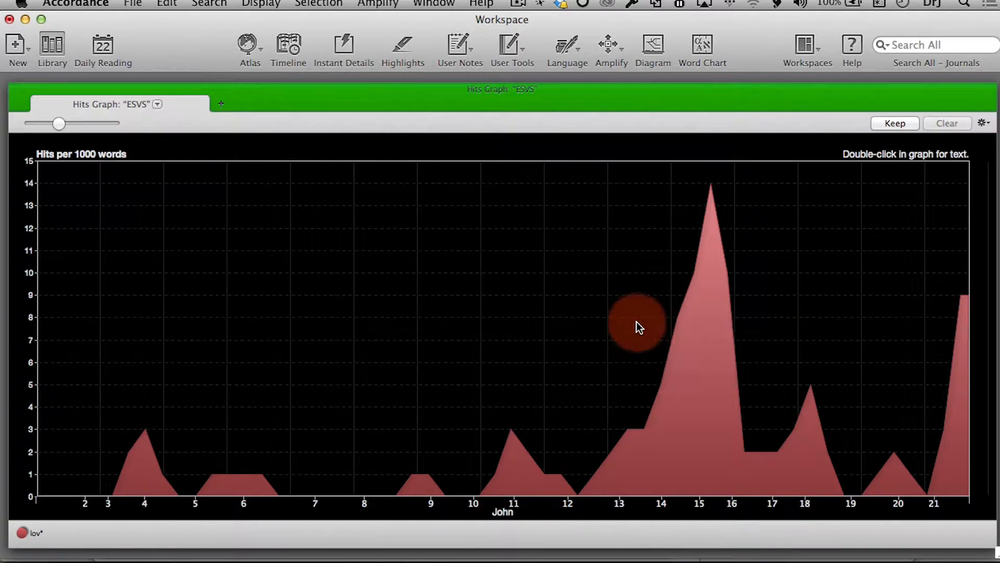
{"action": "key", "text": "super+Tab"}
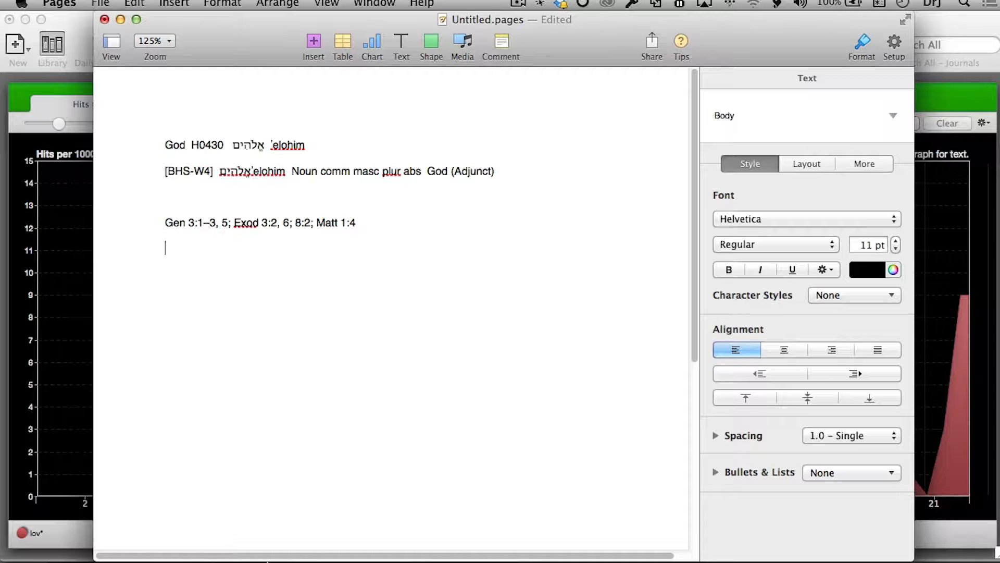
Open a blank document in Microsoft Word, add two empty lines, and paste the copied graph picture.
{"action": "mouse_move", "coordinate": [265, 562]}
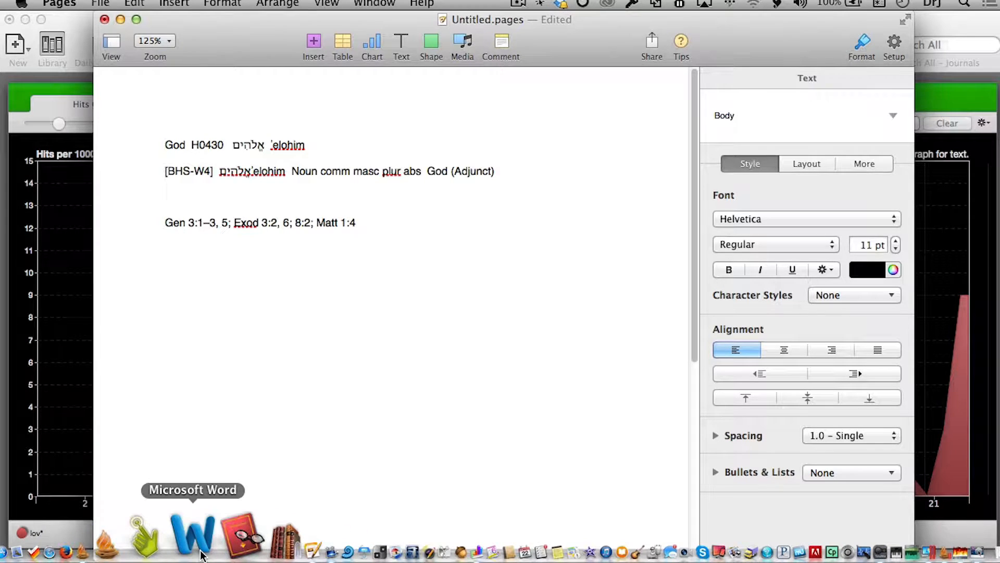
{"action": "left_click", "coordinate": [193, 534]}
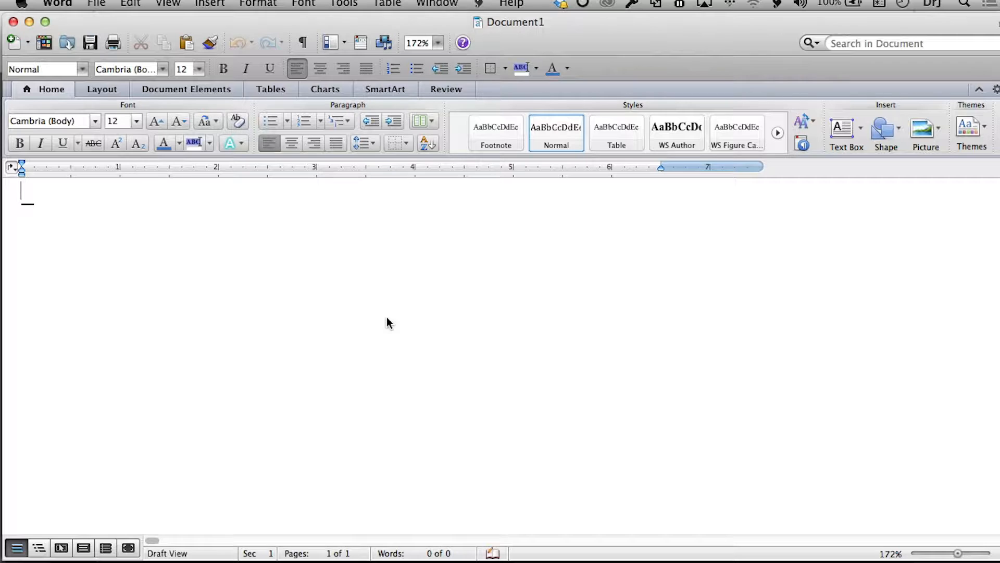
{"action": "key", "text": "Return"}
{"action": "key", "text": "Return"}
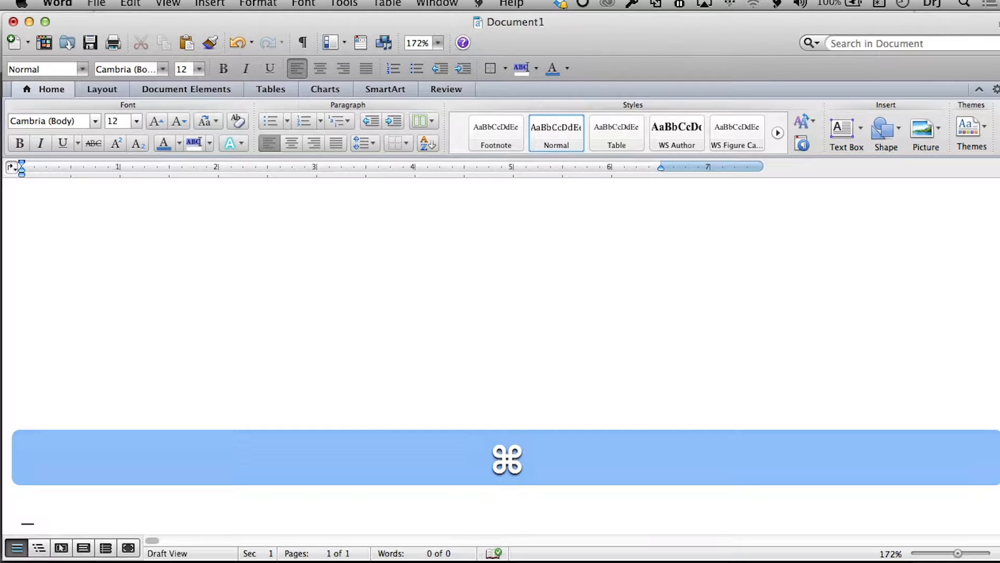
Return to Accordance and copy the Hits Graph picture again.
{"action": "key", "text": "super+Tab"}
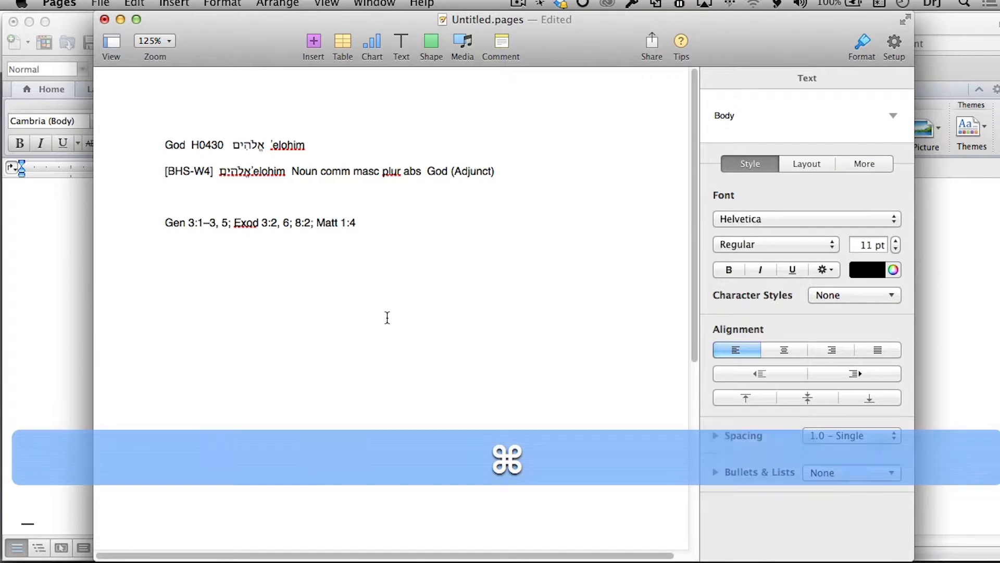
{"action": "key", "text": "super+Tab"}
{"action": "key", "text": "super+Tab"}
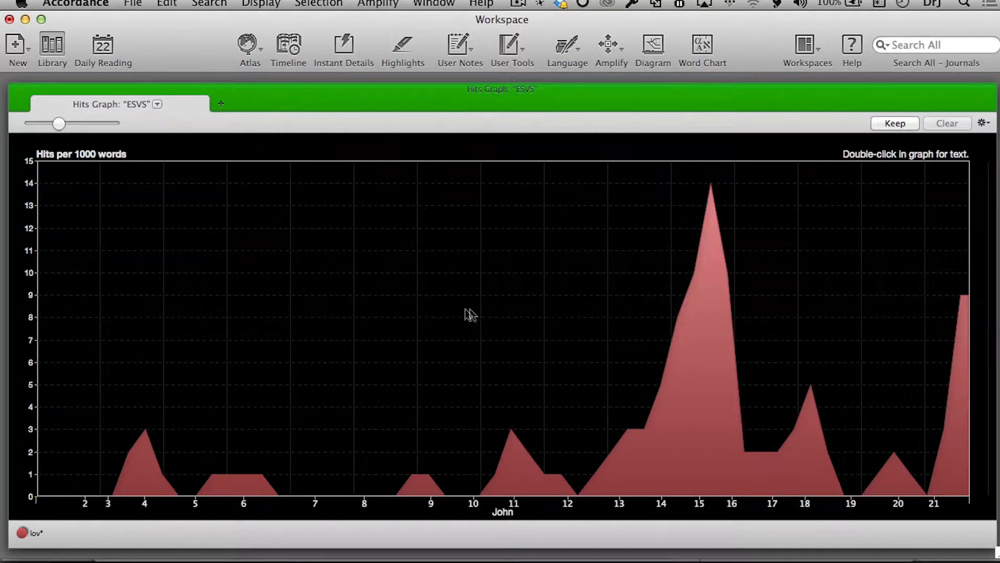
{"action": "right_click", "coordinate": [471, 314]}
{"action": "left_click", "coordinate": [500, 327]}
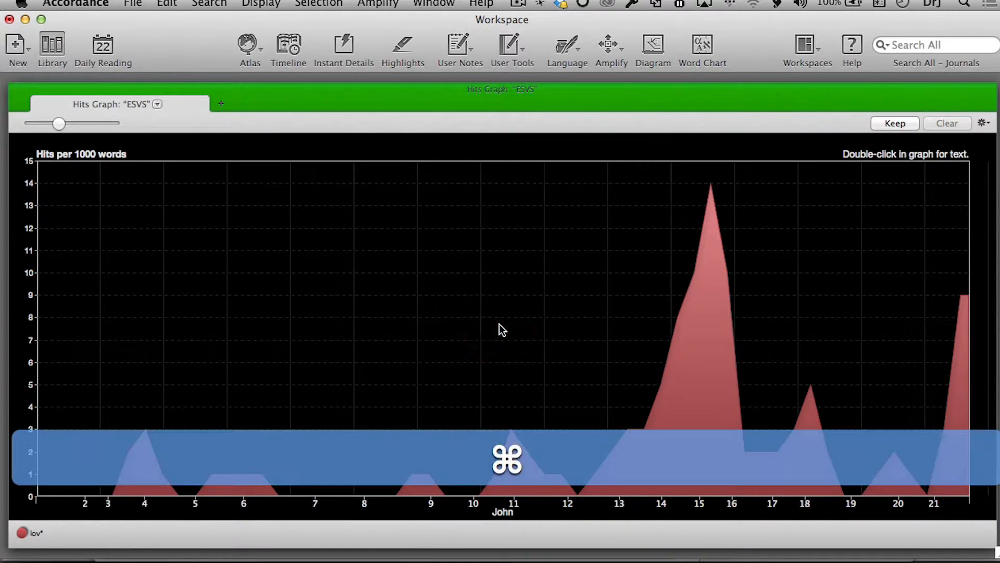
{"action": "key", "text": "super+Tab"}
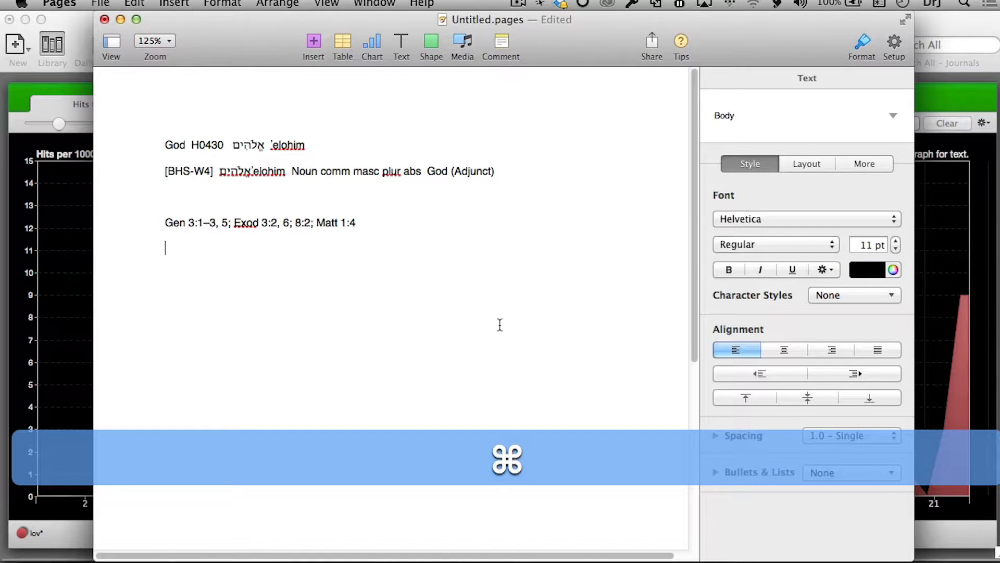
{"action": "key", "text": "super+Tab"}
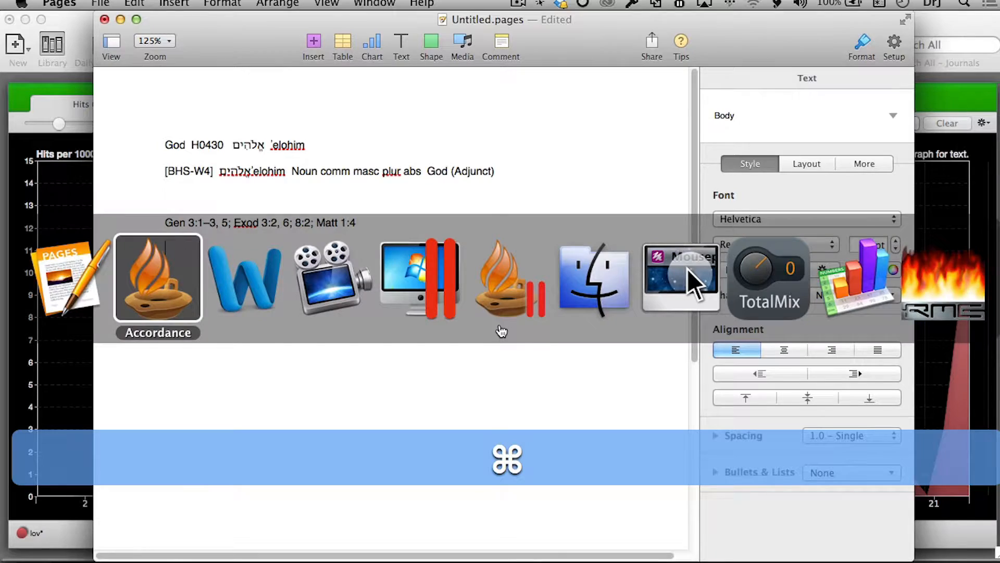
{"action": "key", "text": "Tab"}
{"action": "key", "text": "Tab"}
{"action": "key", "text": "Tab"}
{"action": "key", "text": "Tab"}
{"action": "key", "text": "Tab"}
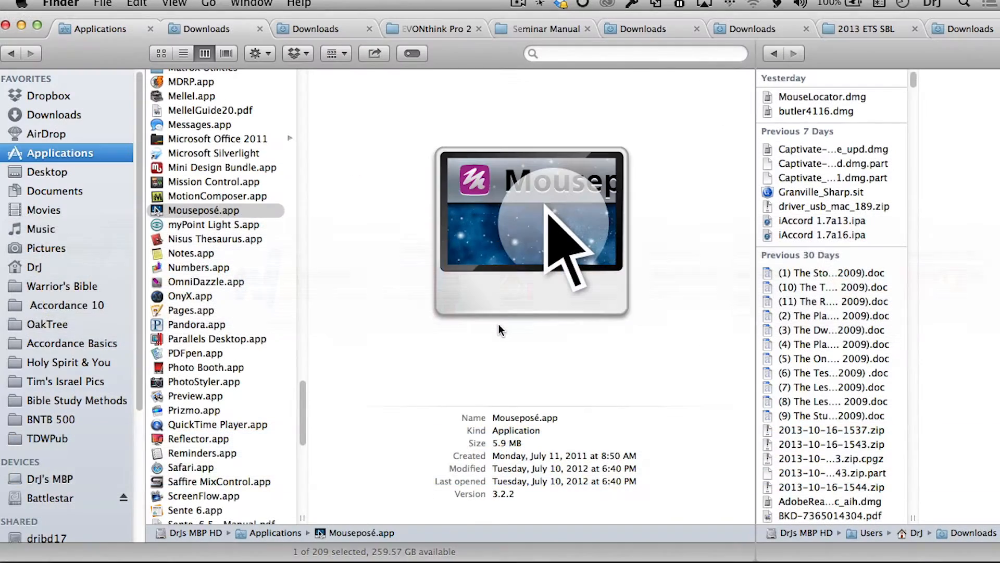
Switch to Microsoft Word, paste the graph picture again in Document1, and zoom the document out to 10%.
{"action": "key", "text": "super+Tab"}
{"action": "key", "text": "super+Tab"}
{"action": "key", "text": "super+Tab"}
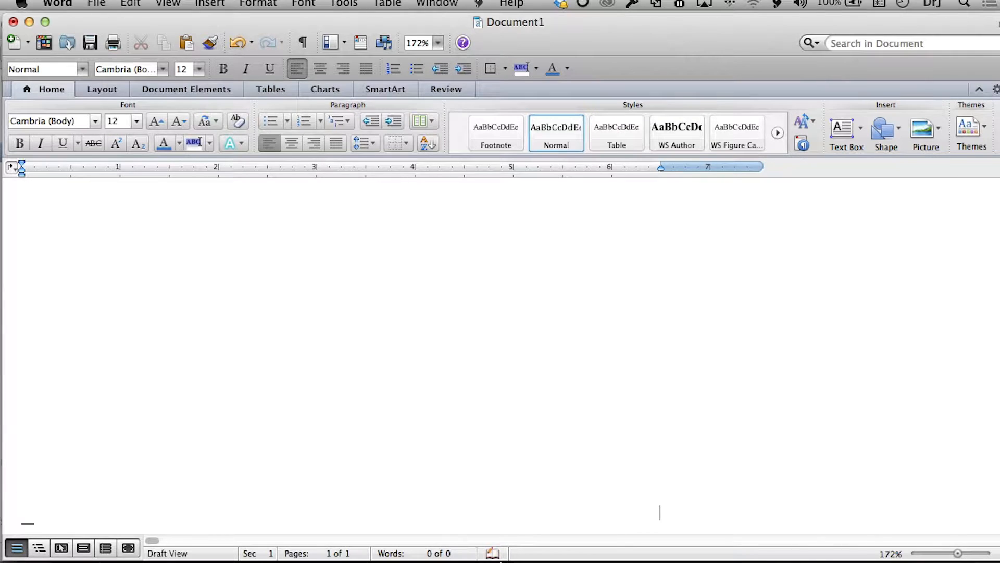
{"action": "left_click", "coordinate": [508, 457]}
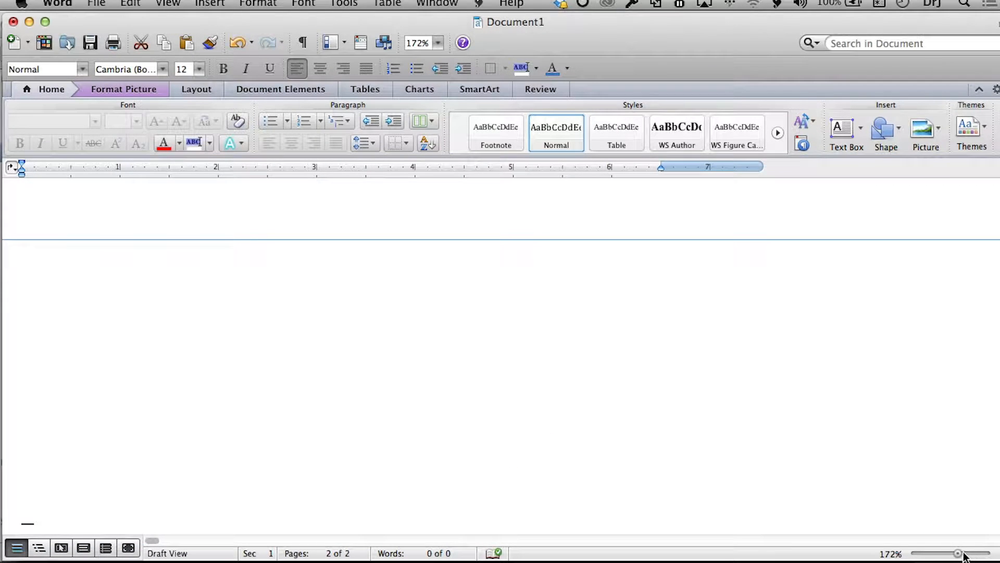
{"action": "left_click_drag", "start_coordinate": [957, 553], "coordinate": [915, 555]}
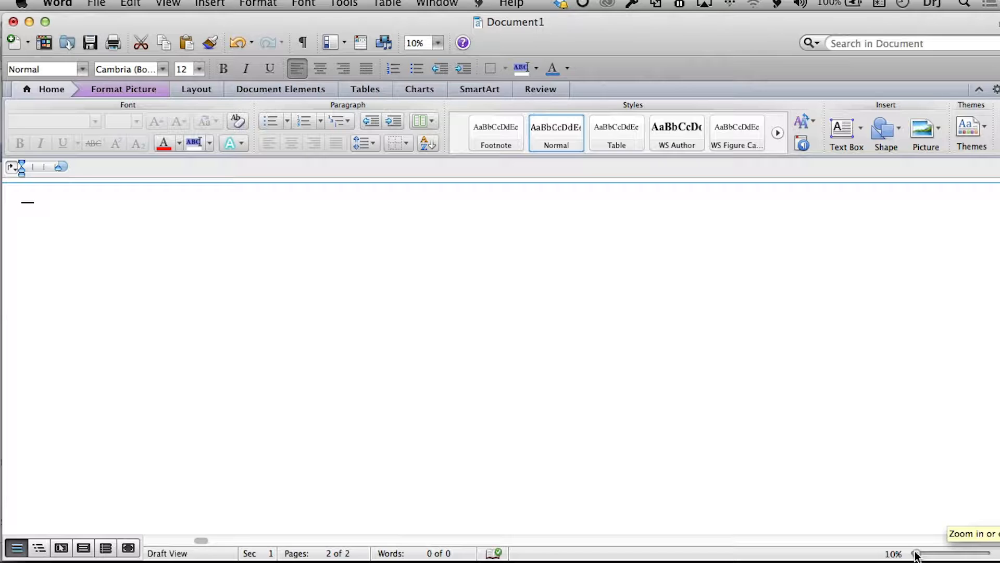
Copy the Hits Graph picture once more from Accordance and paste it into Document1 in Microsoft Word.
{"action": "key", "text": "super+Tab"}
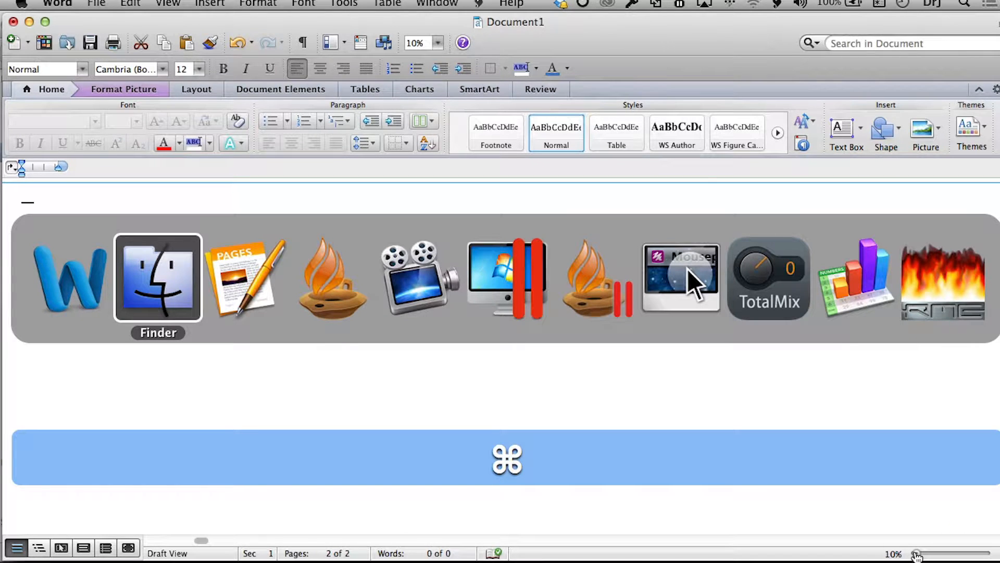
{"action": "key", "text": "super+Tab"}
{"action": "key", "text": "super+Tab"}
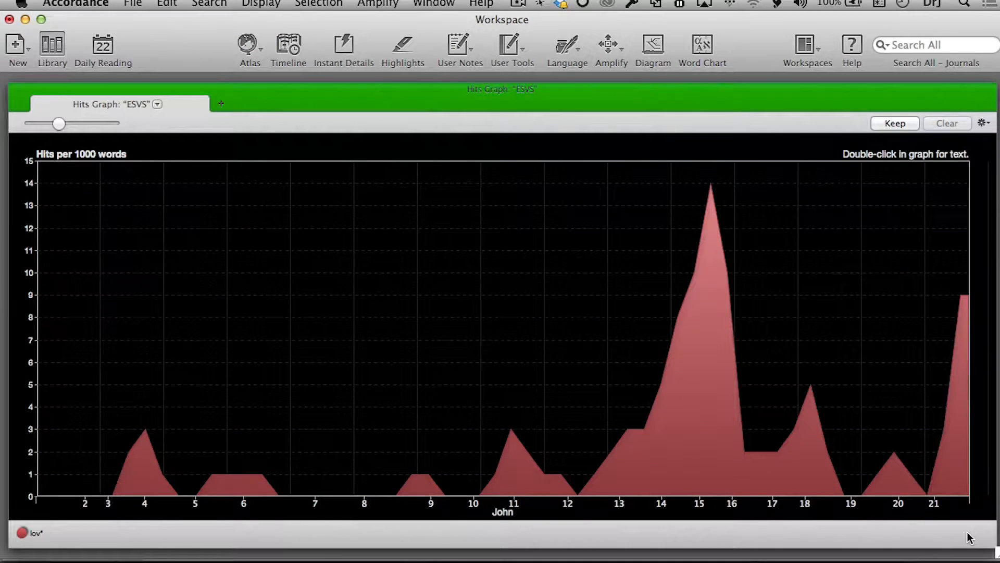
{"action": "right_click", "coordinate": [452, 297]}
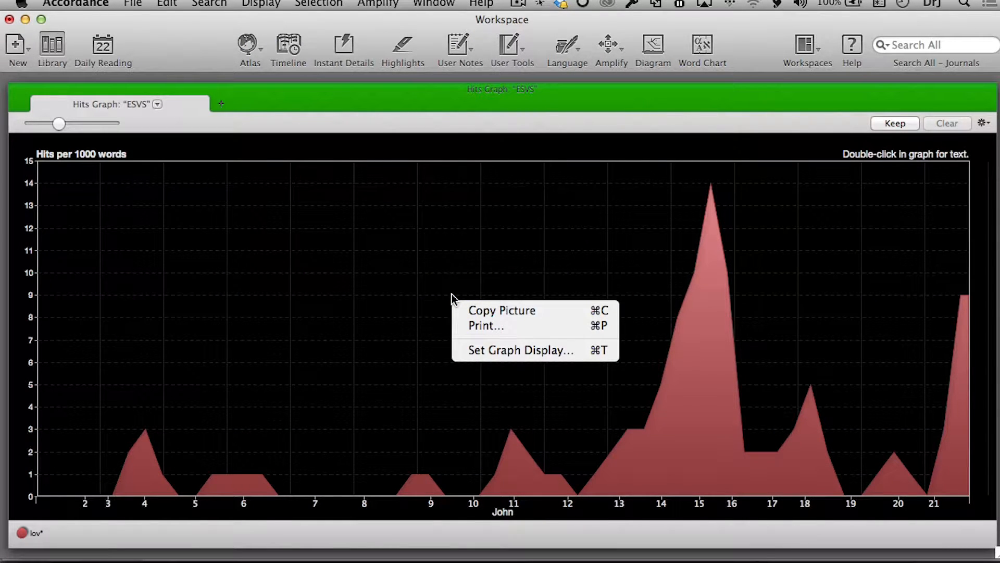
{"action": "left_click", "coordinate": [494, 309]}
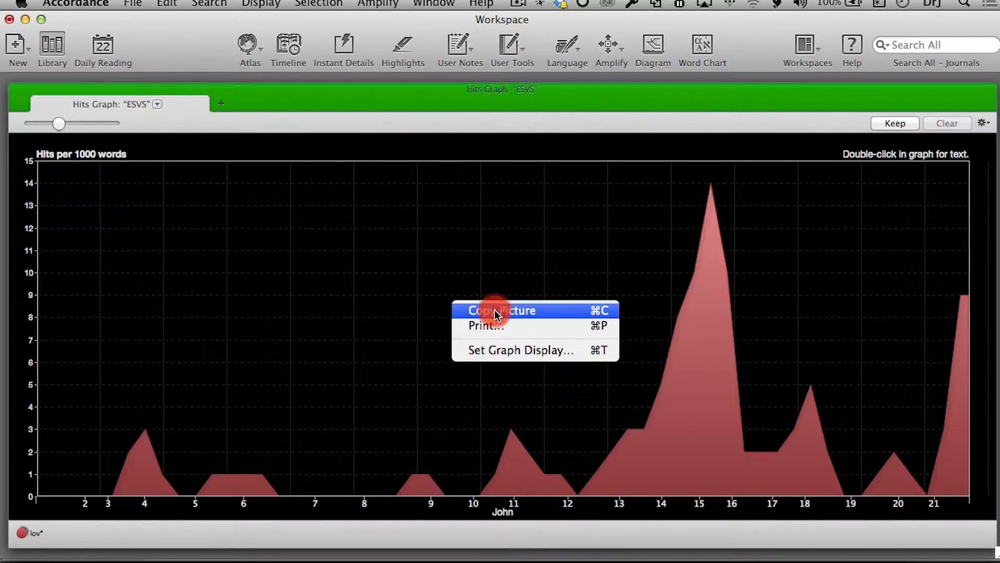
{"action": "key", "text": "super+Tab"}
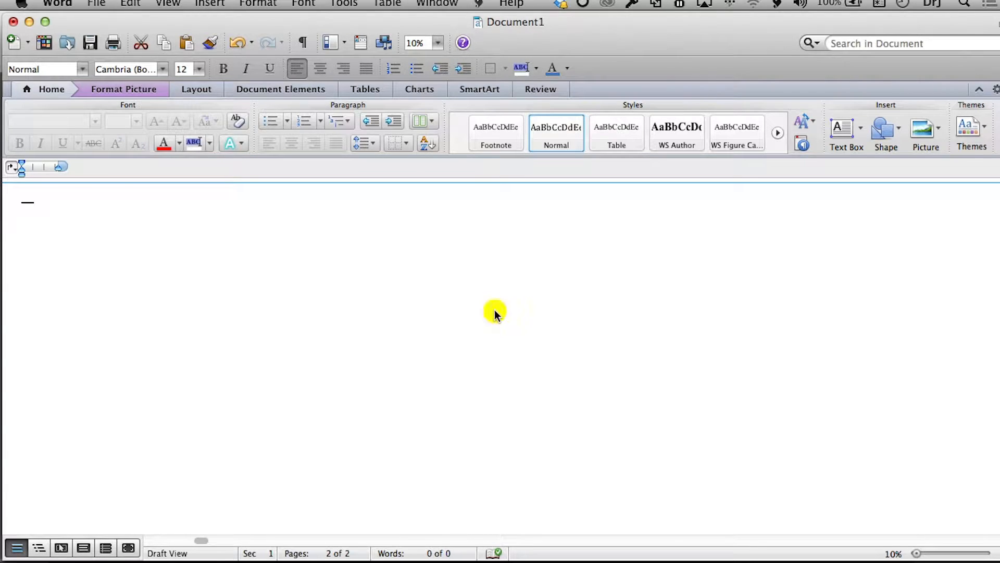
{"action": "right_click", "coordinate": [495, 311]}
{"action": "left_click", "coordinate": [522, 348]}
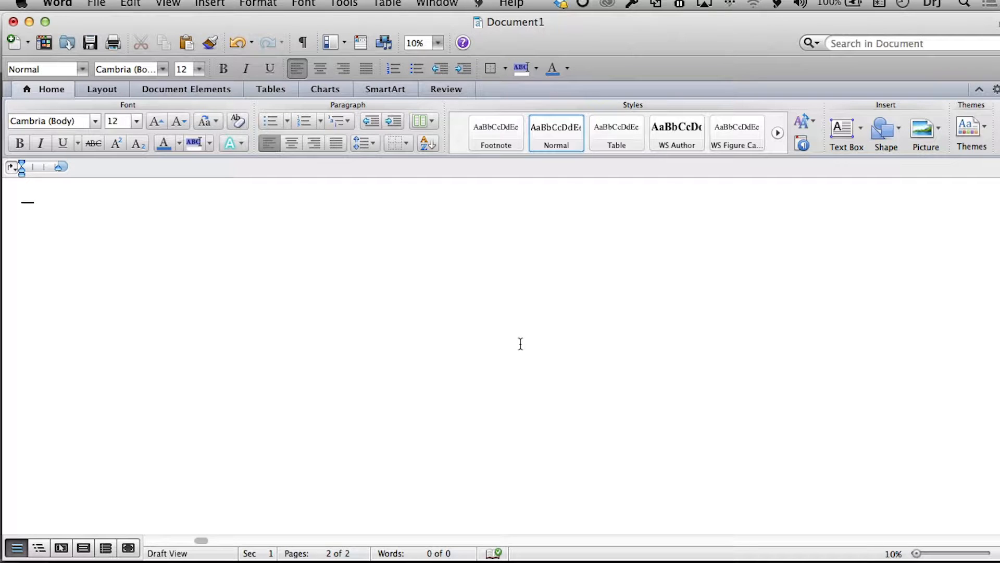
Switch Document1 to Print Layout view and look through the pasted graph pictures.
{"action": "left_click", "coordinate": [167, 4]}
{"action": "left_click", "coordinate": [187, 67]}
{"action": "left_click", "coordinate": [801, 309]}
{"action": "scroll", "coordinate": [801, 309], "scroll_direction": "up", "scroll_amount": 15}
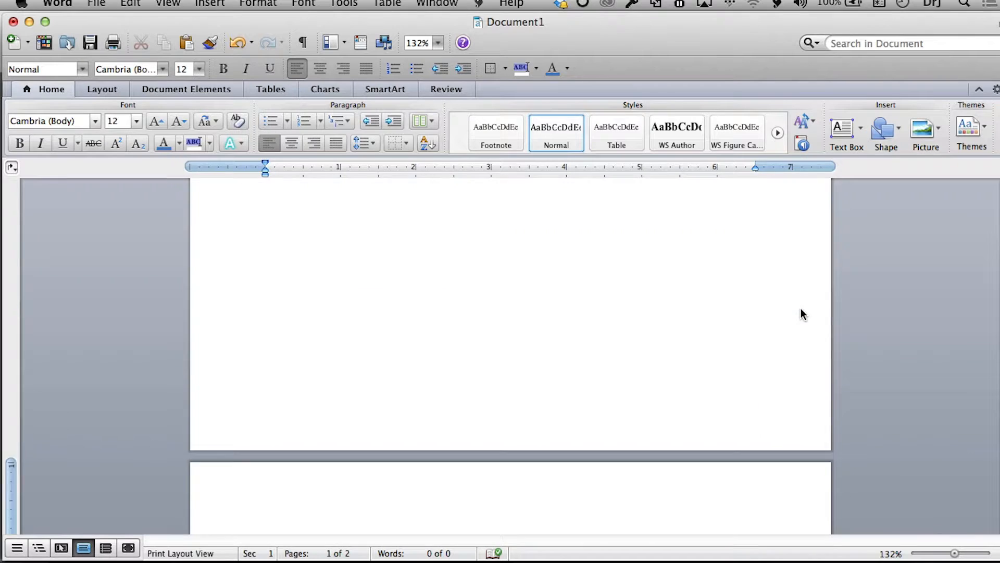
{"action": "scroll", "coordinate": [802, 309], "scroll_direction": "up", "scroll_amount": 5}
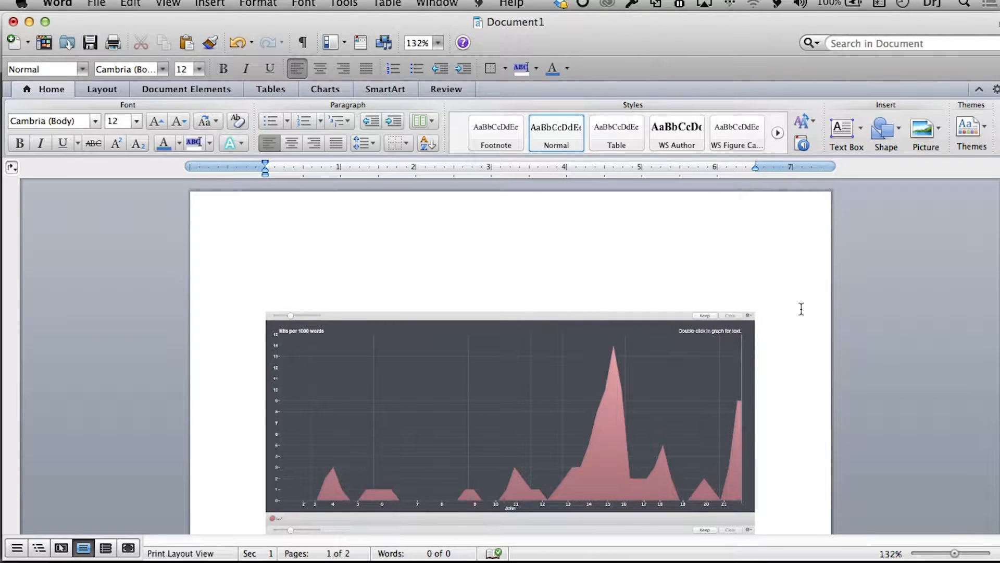
{"action": "left_click", "coordinate": [776, 340]}
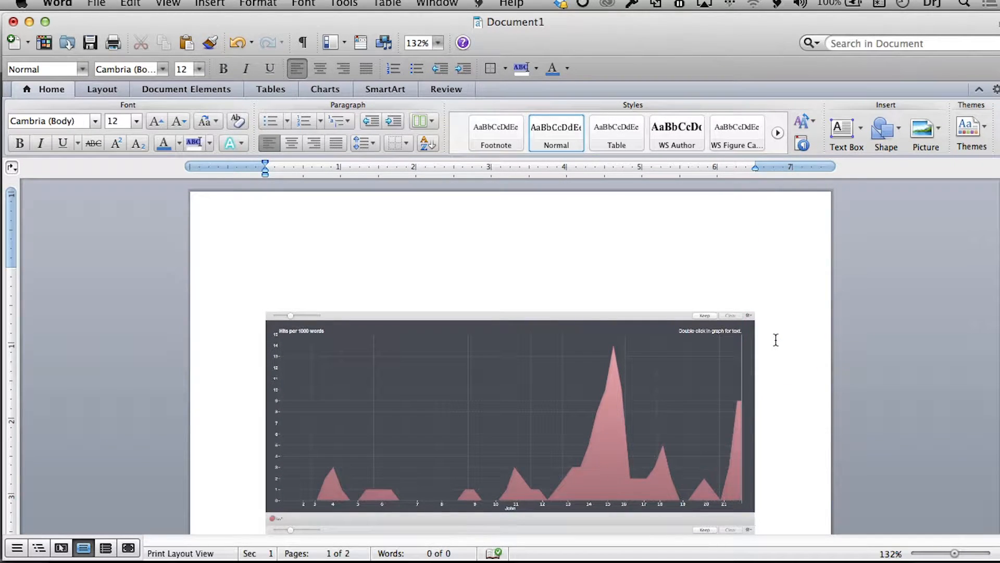
{"action": "scroll", "coordinate": [775, 340], "scroll_direction": "down", "scroll_amount": 15}
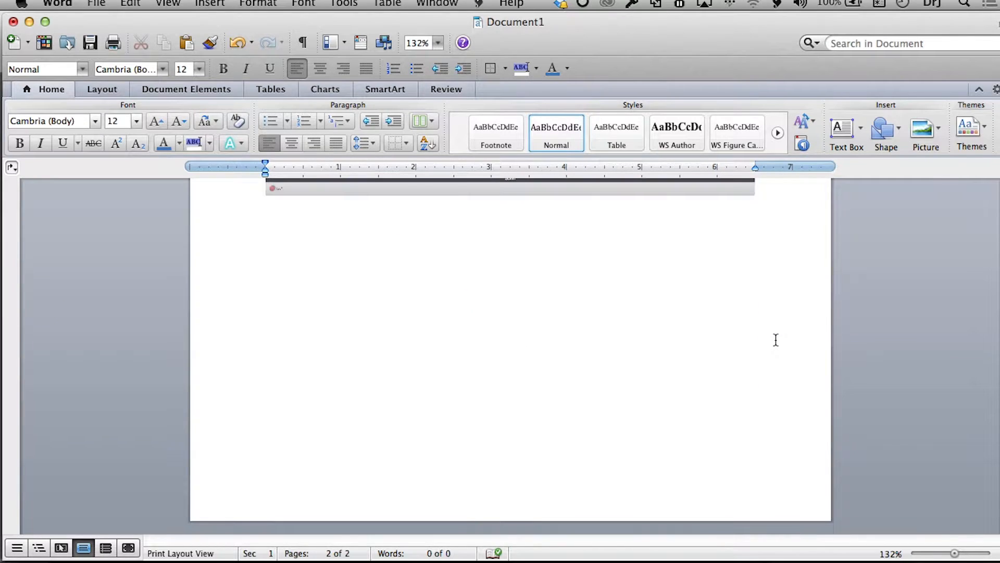
Switch from Word back to Accordance, restore the enlarged Hits Graph to its normal size and widen the ESVS text pane.
{"action": "scroll", "coordinate": [688, 197], "scroll_direction": "up", "scroll_amount": 3}
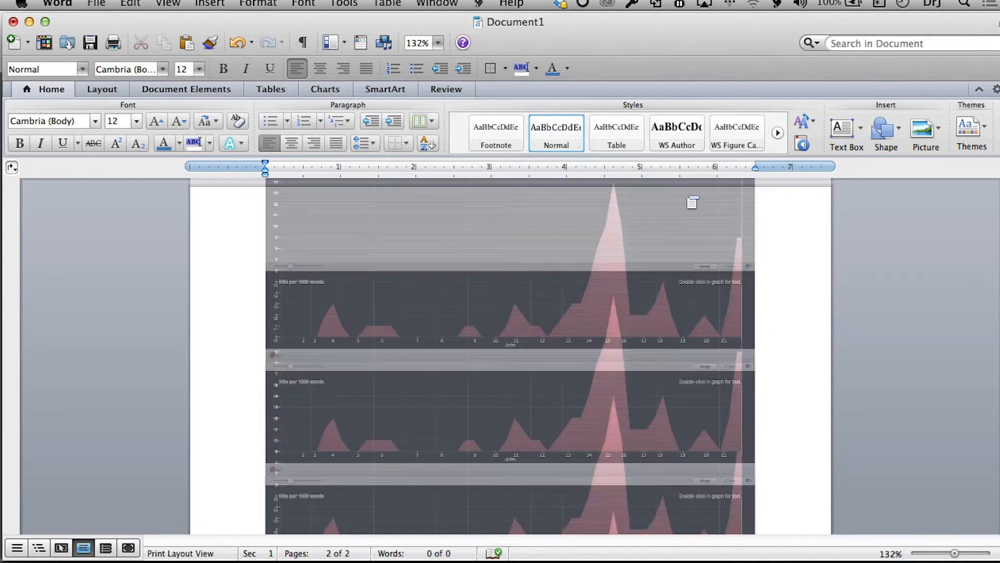
{"action": "key", "text": "super+v"}
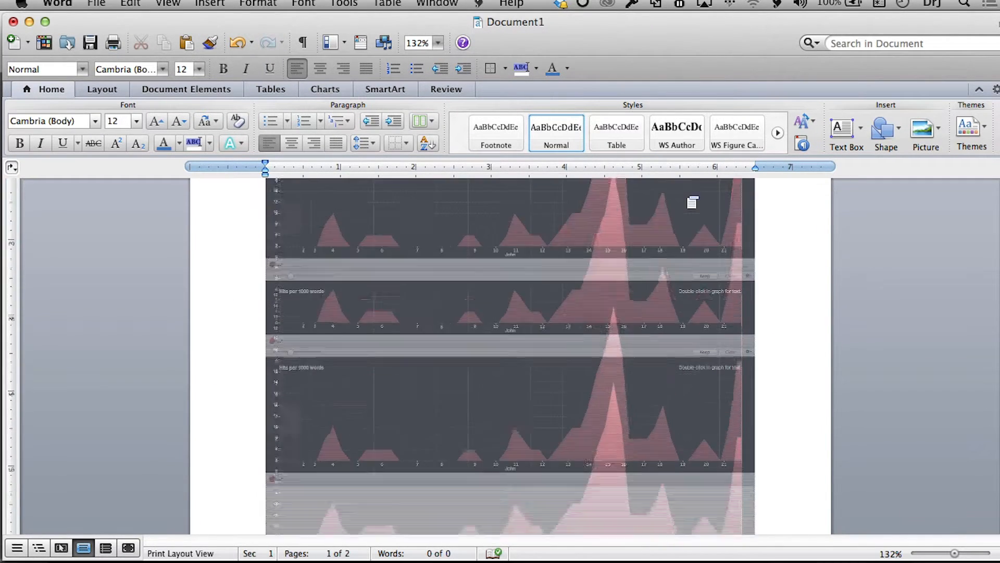
{"action": "key", "text": "super"}
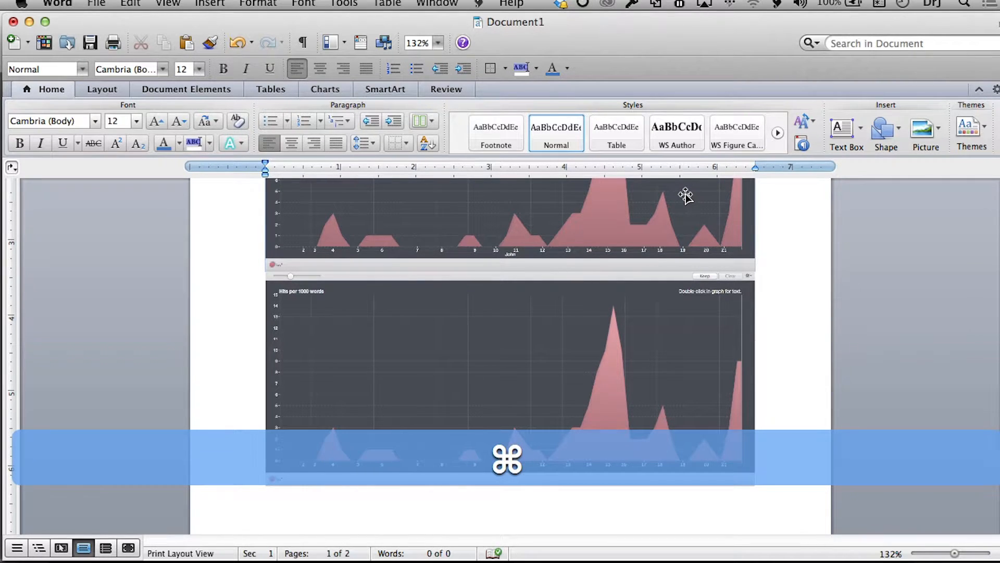
{"action": "key", "text": "super+Tab"}
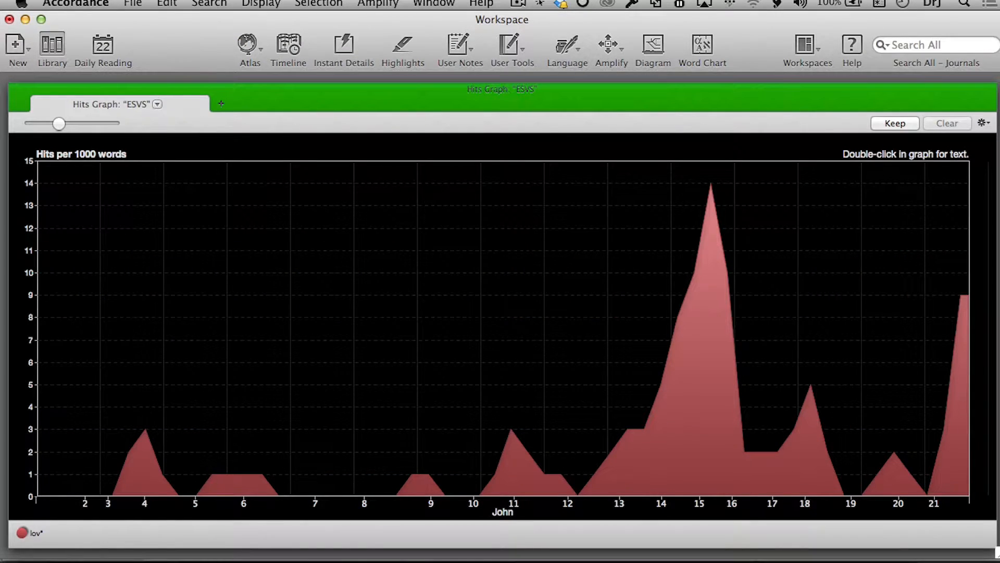
{"action": "left_click", "coordinate": [989, 92]}
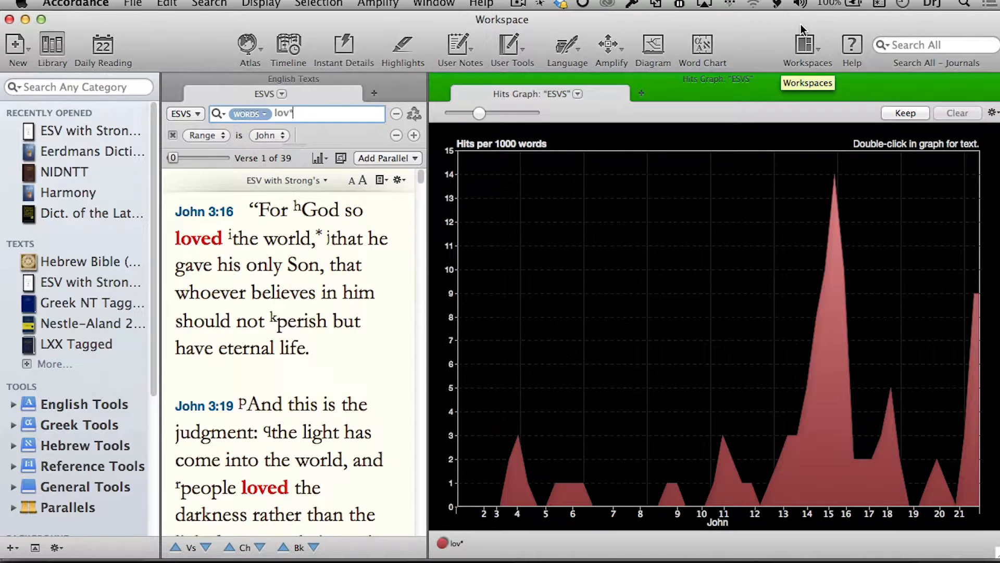
{"action": "left_click_drag", "start_coordinate": [430, 87], "coordinate": [643, 101]}
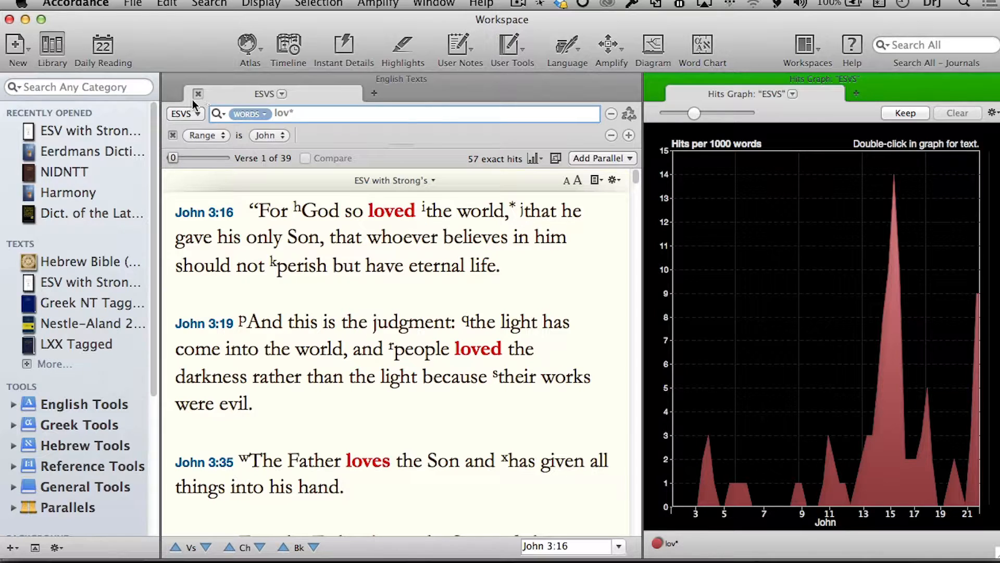
Remove the John range restriction and rerun the lov* word search across the whole ESVS text.
{"action": "left_click", "coordinate": [217, 114]}
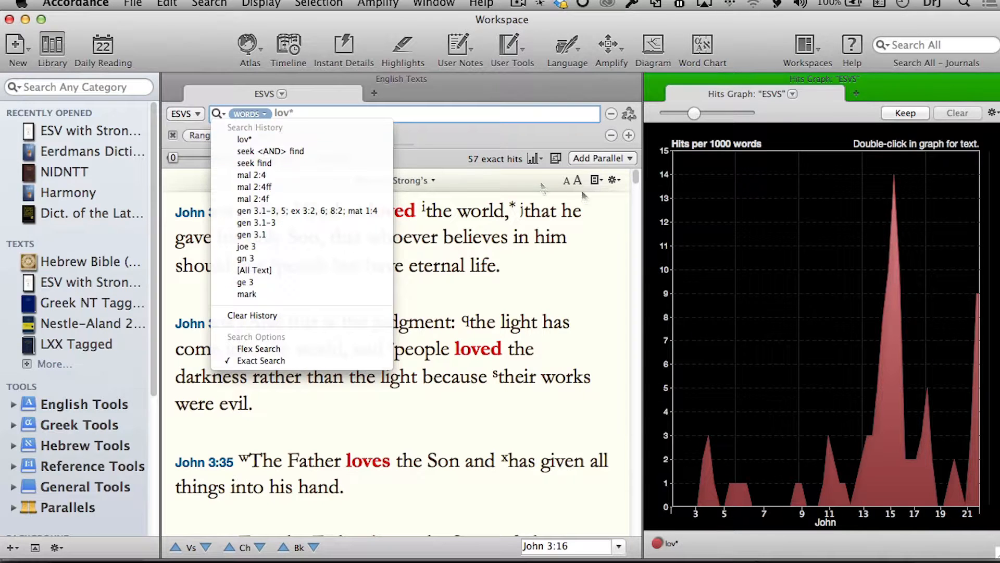
{"action": "left_click", "coordinate": [436, 138]}
{"action": "left_click", "coordinate": [204, 143]}
{"action": "left_click", "coordinate": [172, 135]}
{"action": "left_click", "coordinate": [307, 119]}
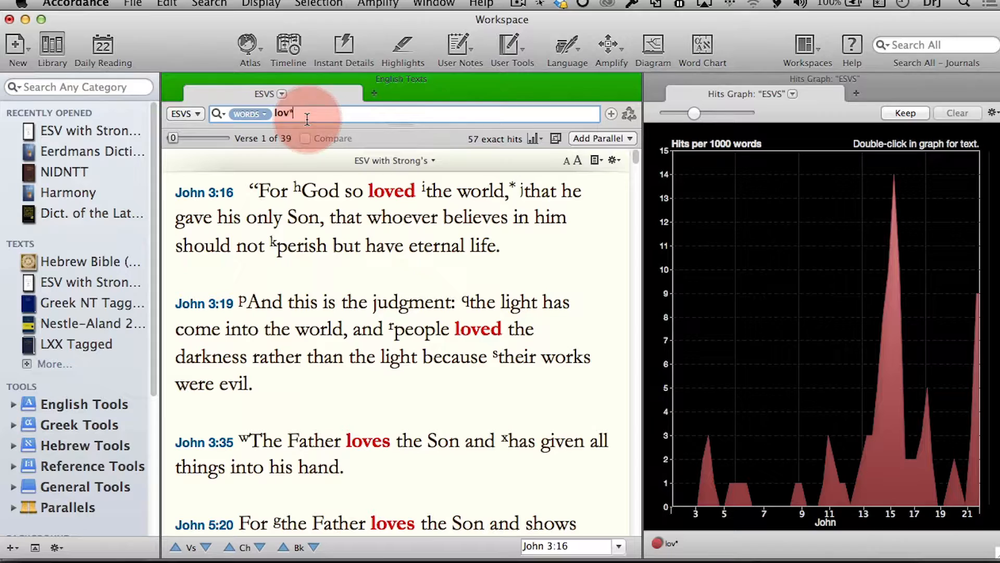
{"action": "key", "text": "Return"}
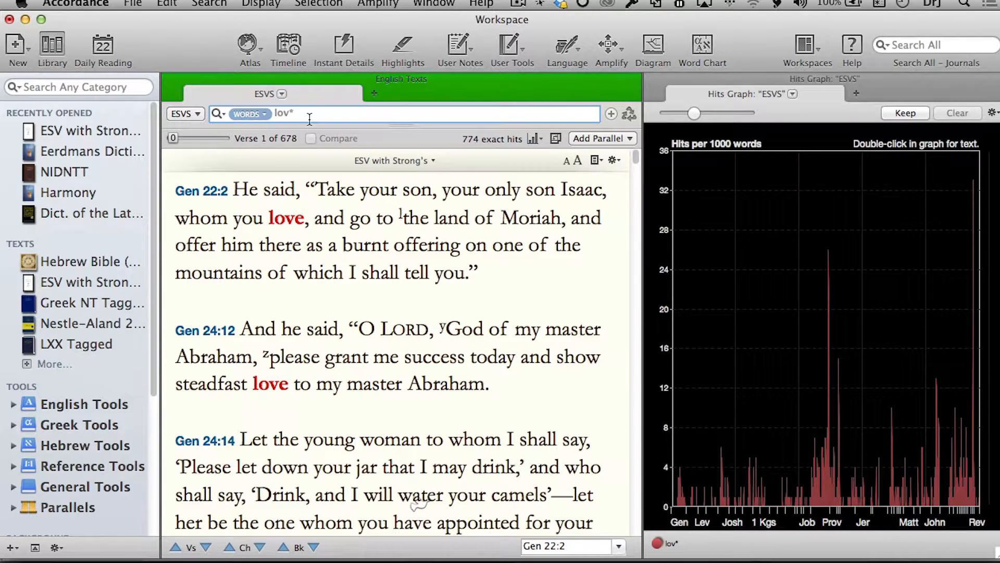
Open the word count Analysis for the lov* search, widen its pane and look through the Greek and Hebrew key number listing.
{"action": "left_click", "coordinate": [534, 139]}
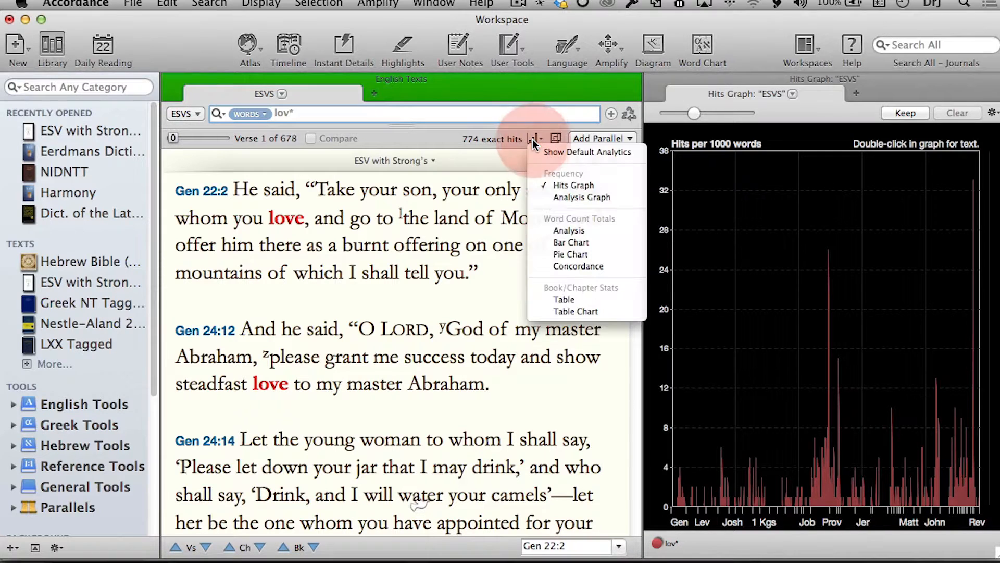
{"action": "left_click", "coordinate": [586, 233]}
{"action": "left_click_drag", "start_coordinate": [646, 251], "coordinate": [280, 261]}
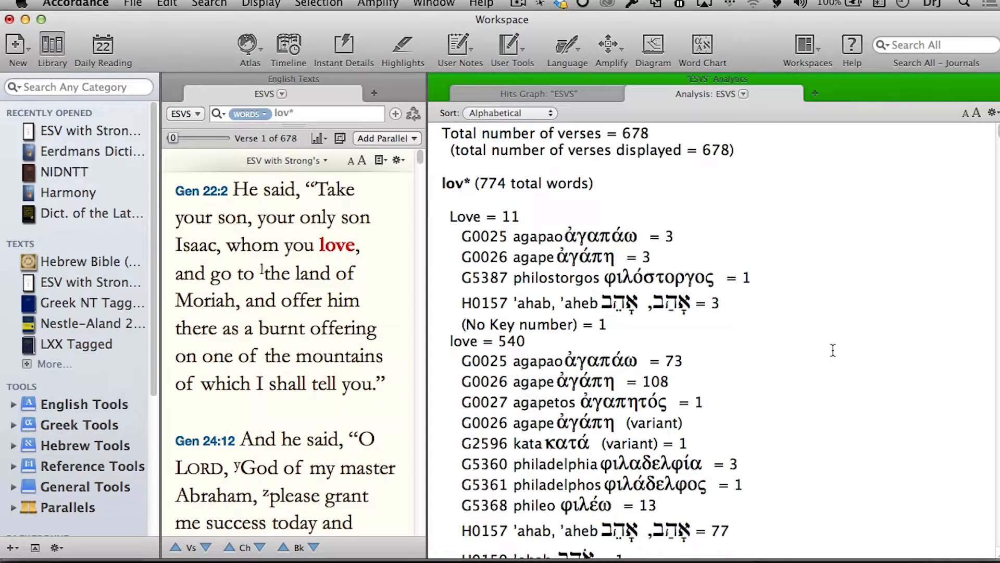
{"action": "scroll", "coordinate": [764, 340], "scroll_direction": "down", "scroll_amount": 10}
{"action": "scroll", "coordinate": [764, 339], "scroll_direction": "up", "scroll_amount": 10}
{"action": "scroll", "coordinate": [540, 456], "scroll_direction": "down", "scroll_amount": 10}
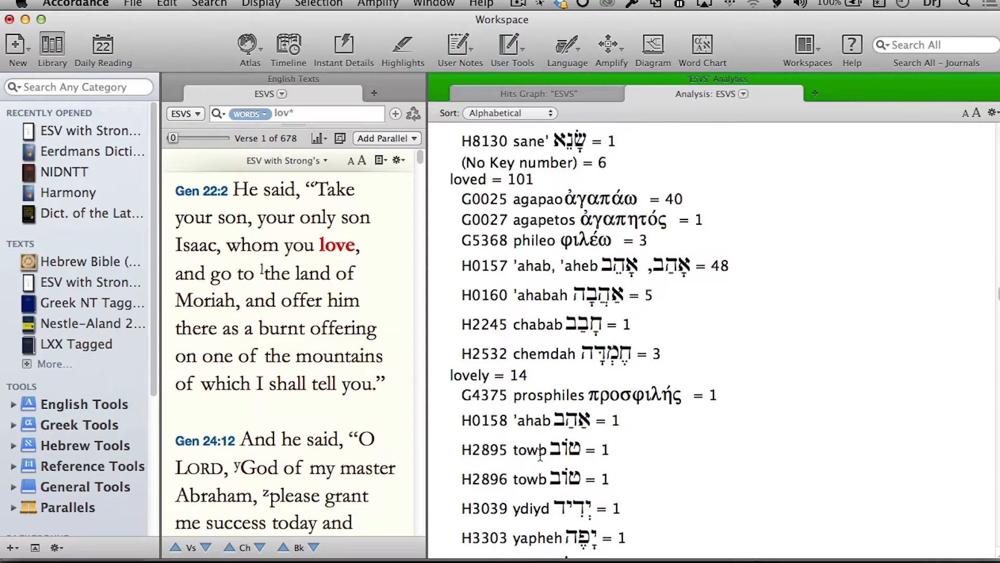
{"action": "scroll", "coordinate": [540, 456], "scroll_direction": "up", "scroll_amount": 5}
{"action": "scroll", "coordinate": [540, 457], "scroll_direction": "down", "scroll_amount": 5}
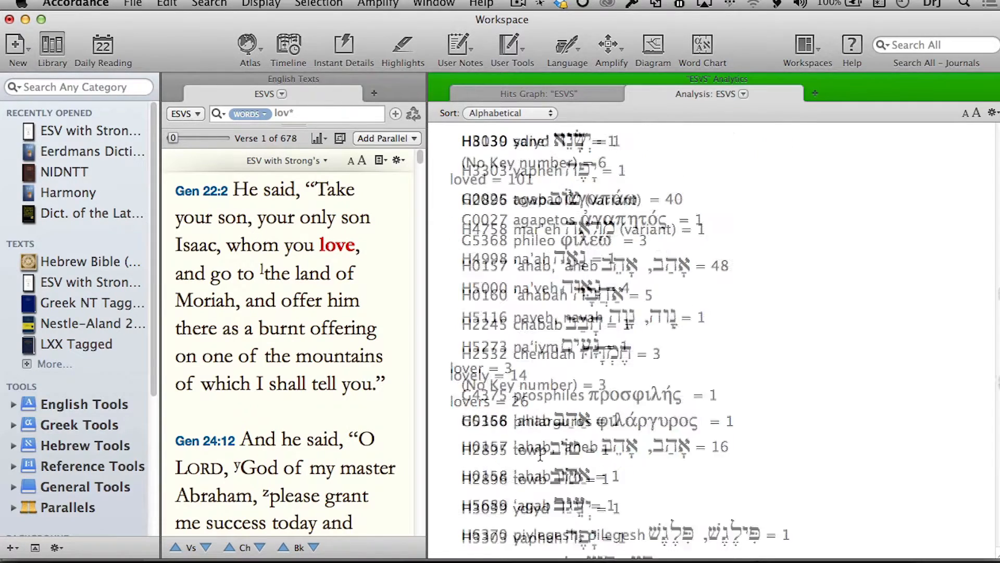
{"action": "scroll", "coordinate": [540, 456], "scroll_direction": "down", "scroll_amount": 15}
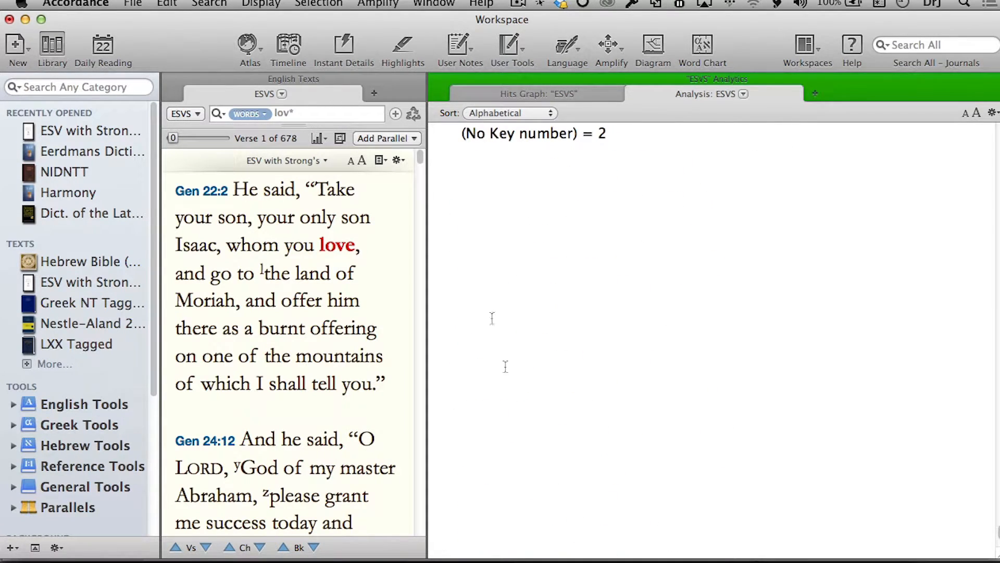
{"action": "scroll", "coordinate": [603, 249], "scroll_direction": "up", "scroll_amount": 20}
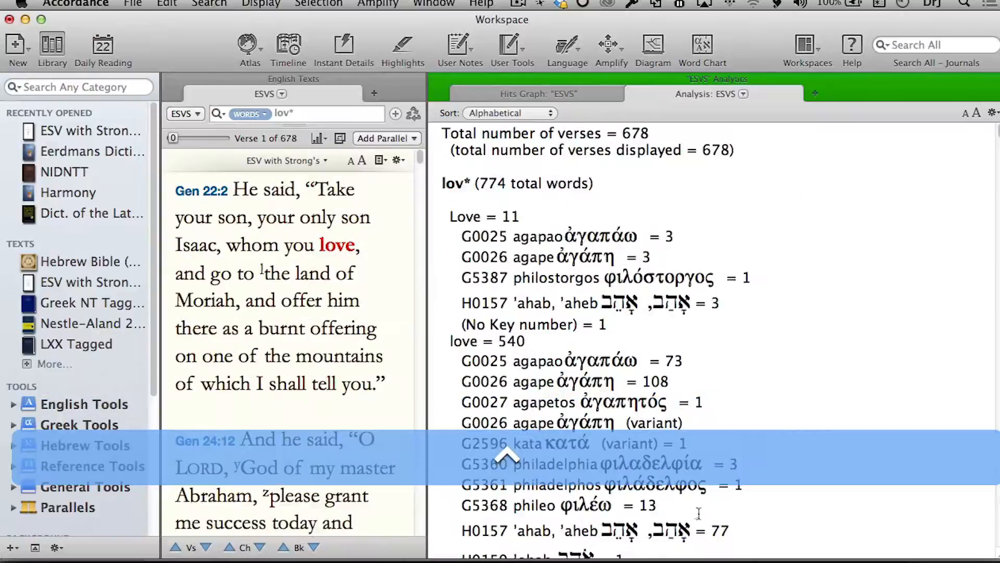
Add a Pie Chart of the lov* search classed by Key Number, and view it enlarged before restoring the pane.
{"action": "left_click", "coordinate": [320, 139]}
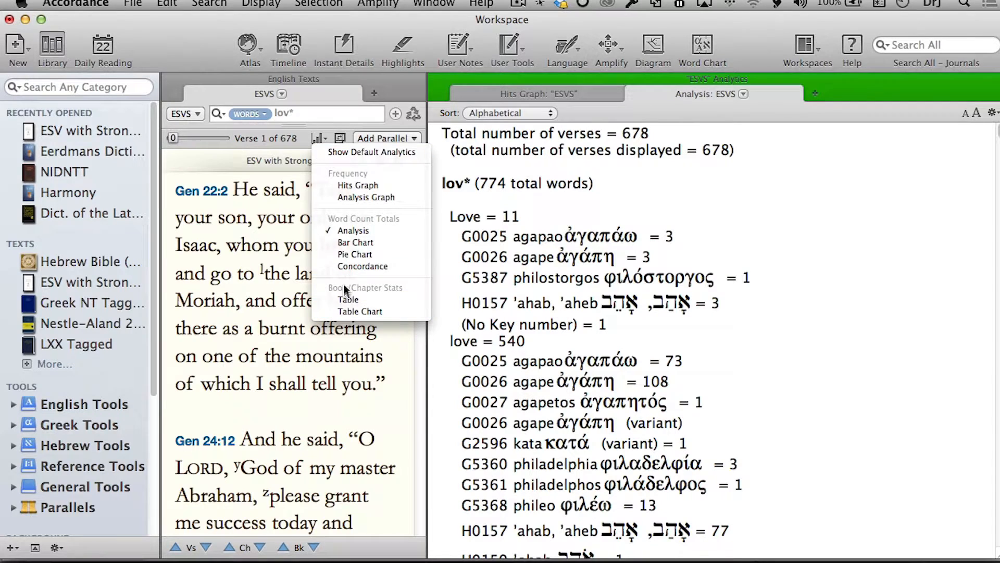
{"action": "left_click", "coordinate": [345, 255]}
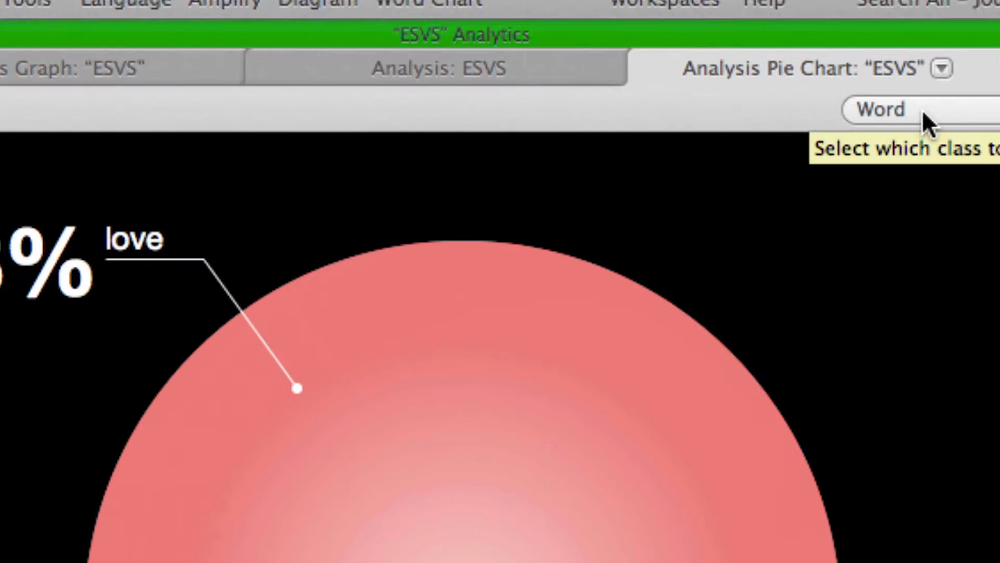
{"action": "left_click", "coordinate": [899, 106]}
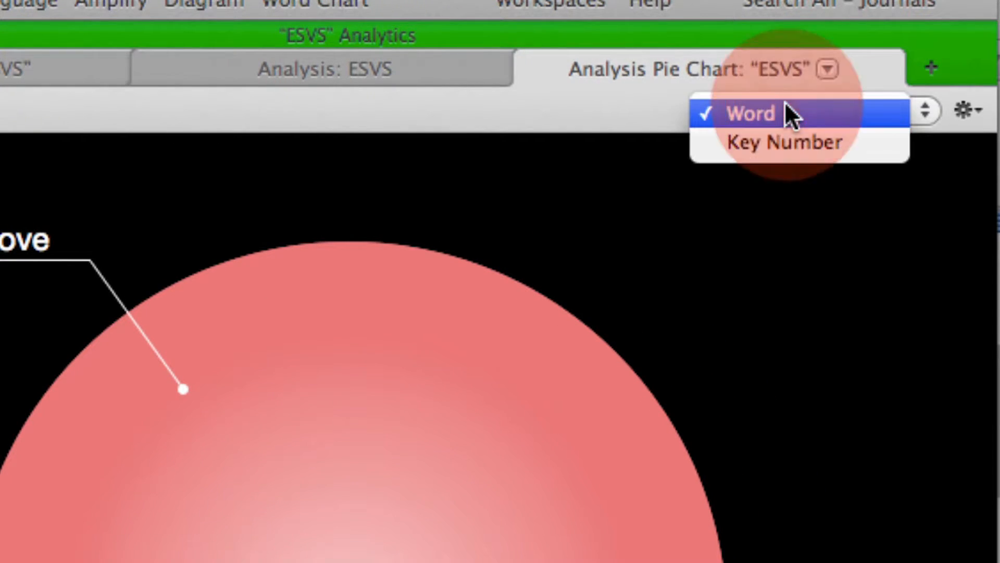
{"action": "left_click", "coordinate": [805, 146]}
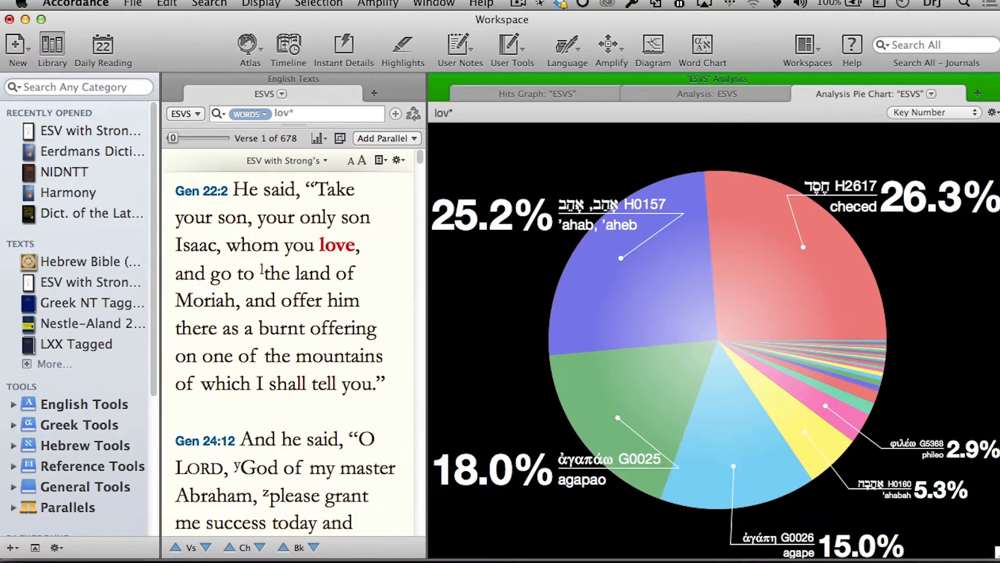
{"action": "left_click", "coordinate": [996, 79]}
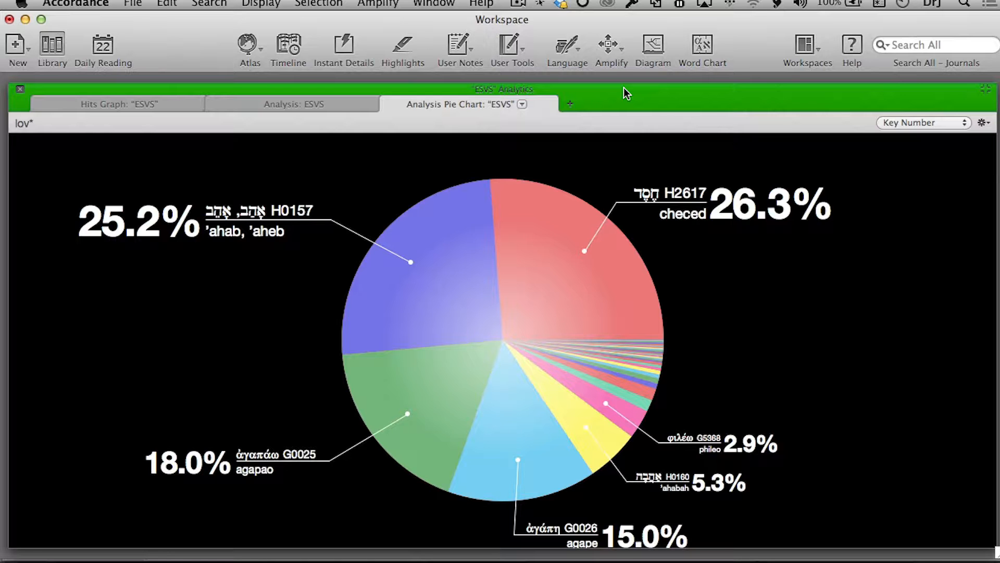
{"action": "left_click", "coordinate": [984, 88]}
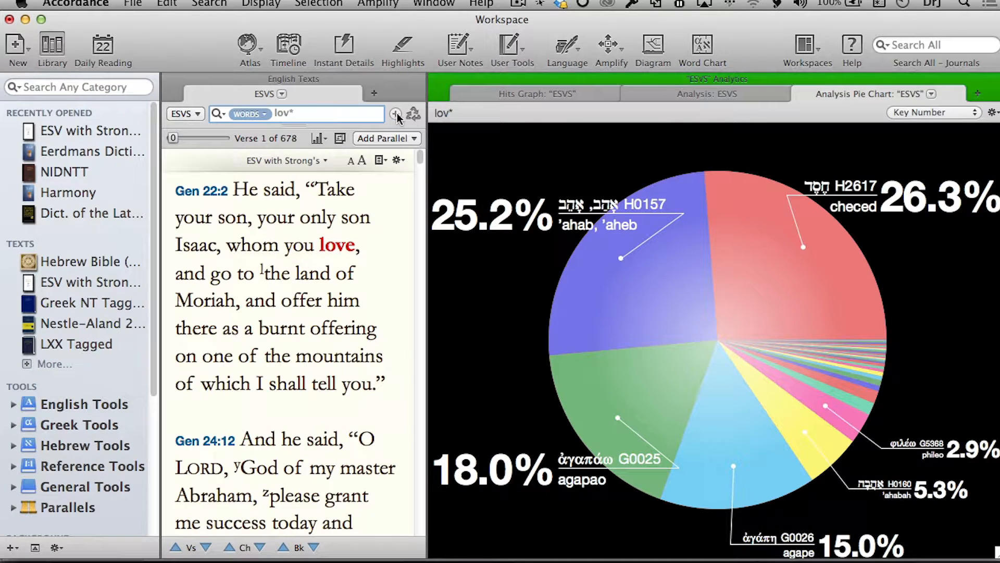
Widen the ESVS text pane, add a range restriction set to NT and rerun the lov* search.
{"action": "left_click_drag", "start_coordinate": [426, 105], "coordinate": [584, 104]}
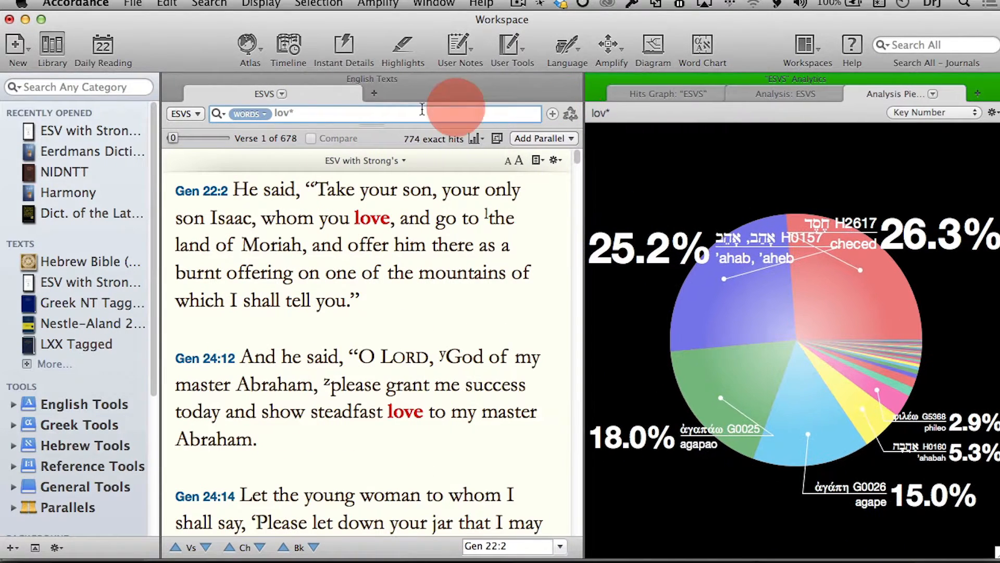
{"action": "left_click", "coordinate": [552, 113]}
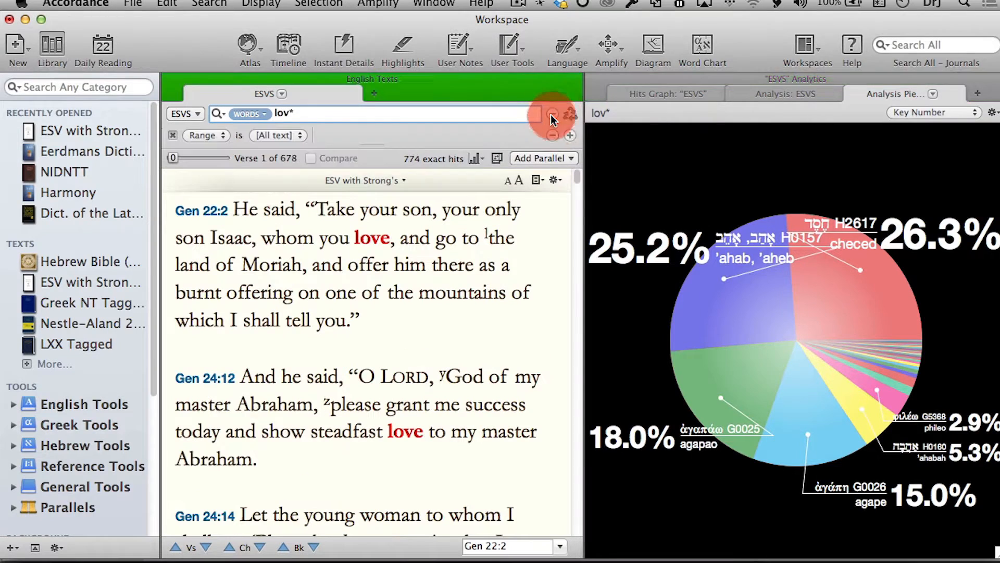
{"action": "left_click", "coordinate": [274, 136]}
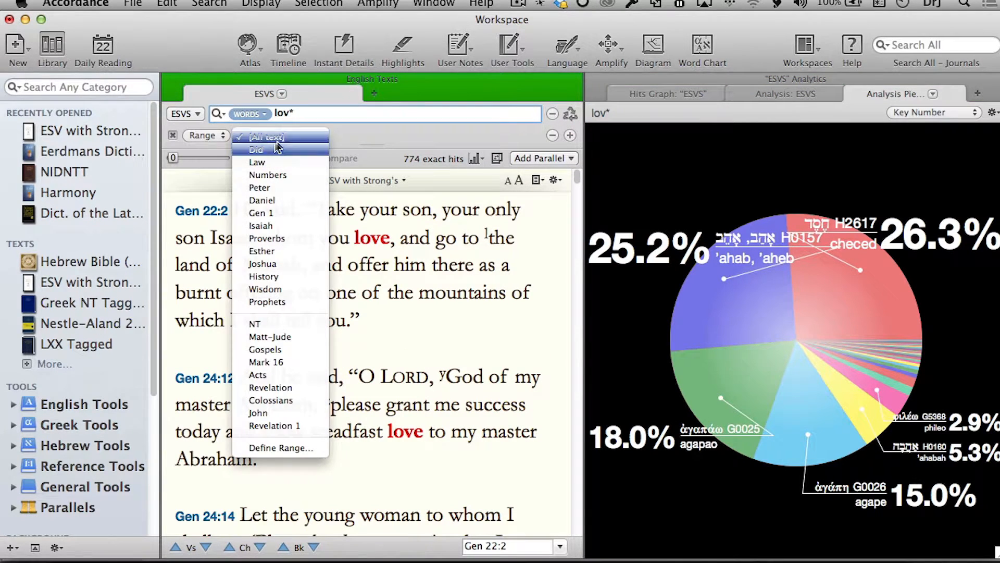
{"action": "left_click", "coordinate": [271, 324]}
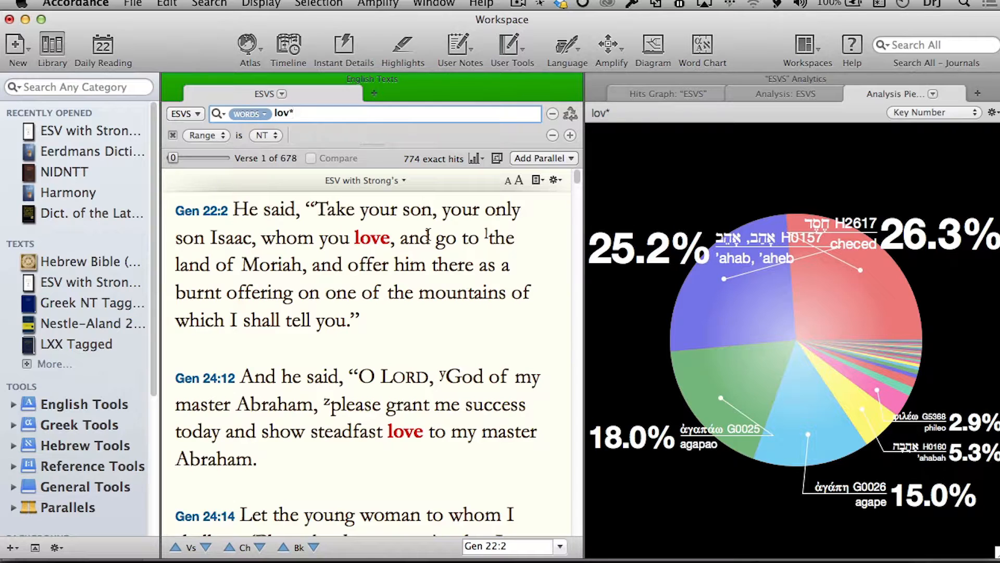
{"action": "key", "text": "Return"}
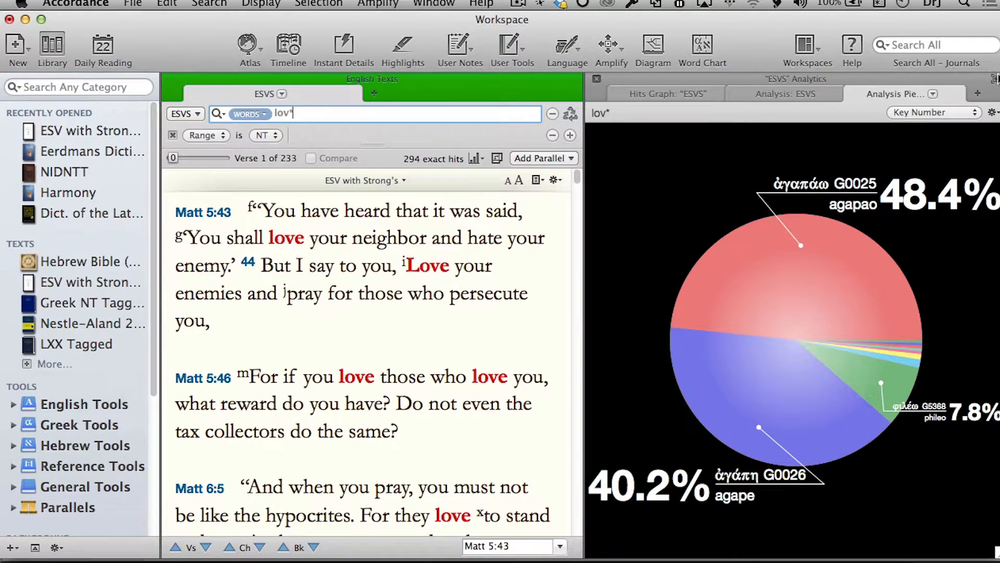
Enlarge the analytics pane, examine the New Testament pie chart, Hits Graph and Analysis listing, and restore the pane.
{"action": "left_click", "coordinate": [994, 79]}
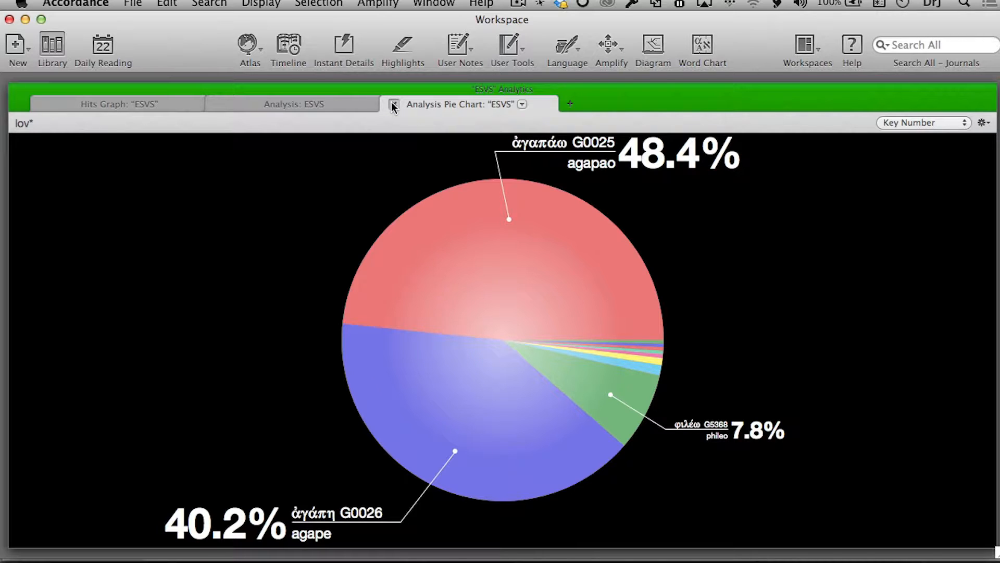
{"action": "left_click", "coordinate": [155, 103]}
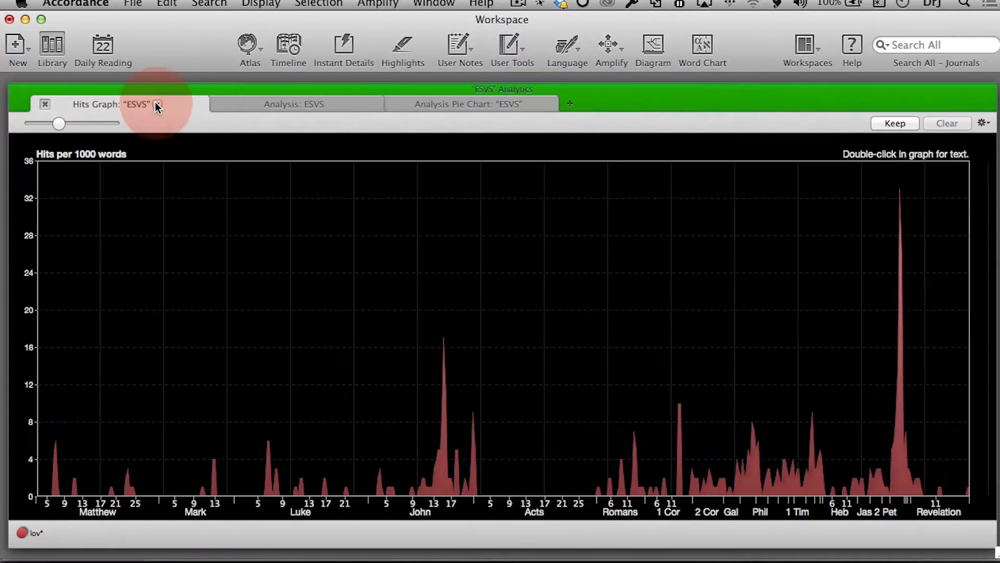
{"action": "left_click", "coordinate": [267, 106]}
{"action": "scroll", "coordinate": [333, 412], "scroll_direction": "down", "scroll_amount": 20}
{"action": "scroll", "coordinate": [334, 412], "scroll_direction": "up", "scroll_amount": 20}
{"action": "scroll", "coordinate": [333, 412], "scroll_direction": "down", "scroll_amount": 20}
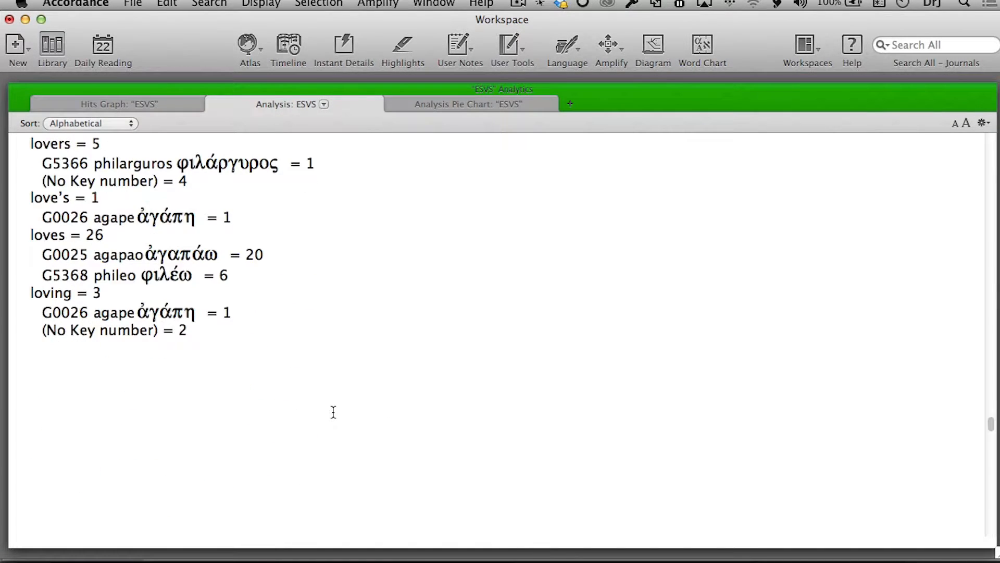
{"action": "scroll", "coordinate": [333, 412], "scroll_direction": "up", "scroll_amount": 20}
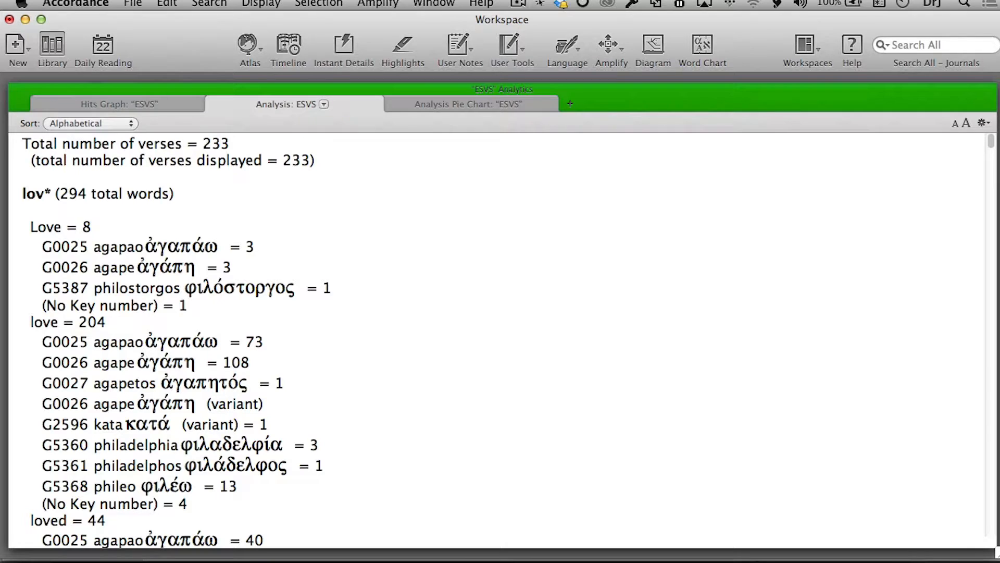
{"action": "left_click", "coordinate": [984, 90]}
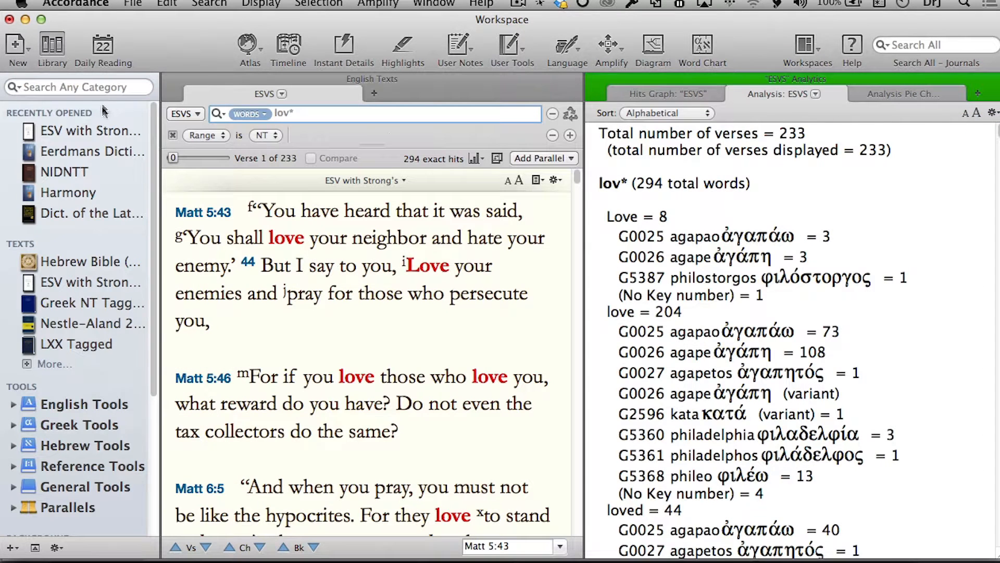
Review the pie chart's display options for analysis class, chart detail and colors, and close them without changes.
{"action": "left_click", "coordinate": [476, 158]}
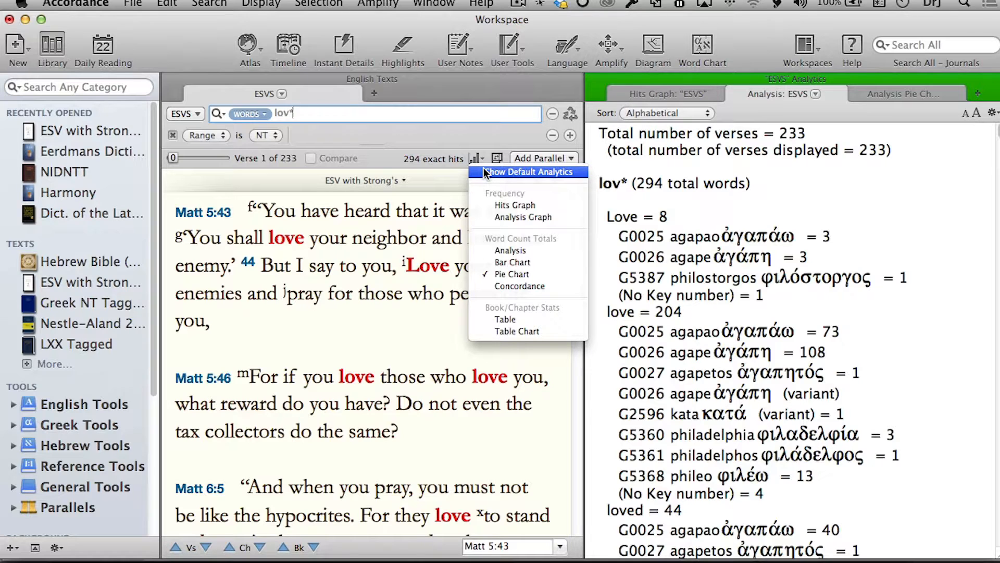
{"action": "left_click", "coordinate": [939, 230]}
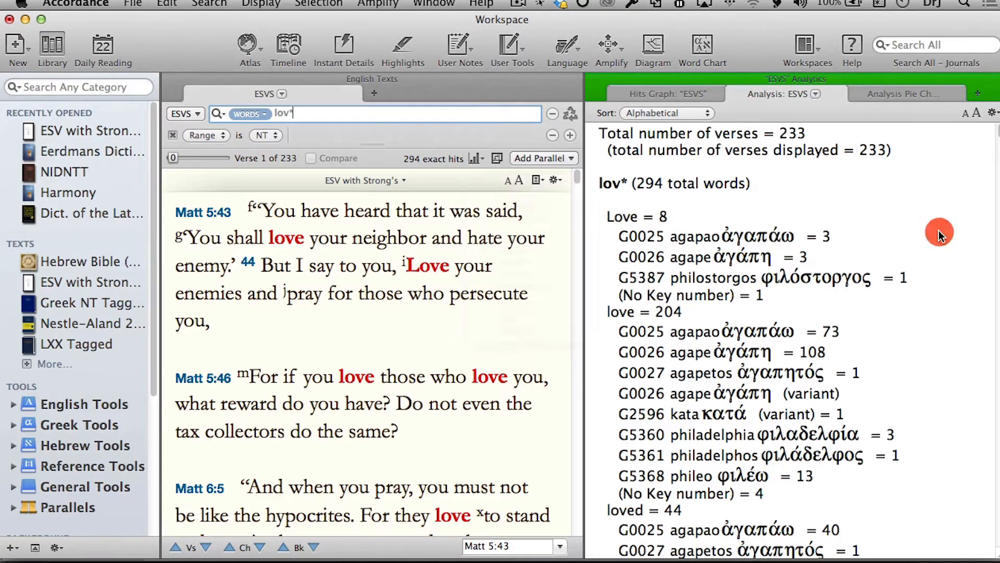
{"action": "left_click", "coordinate": [888, 94]}
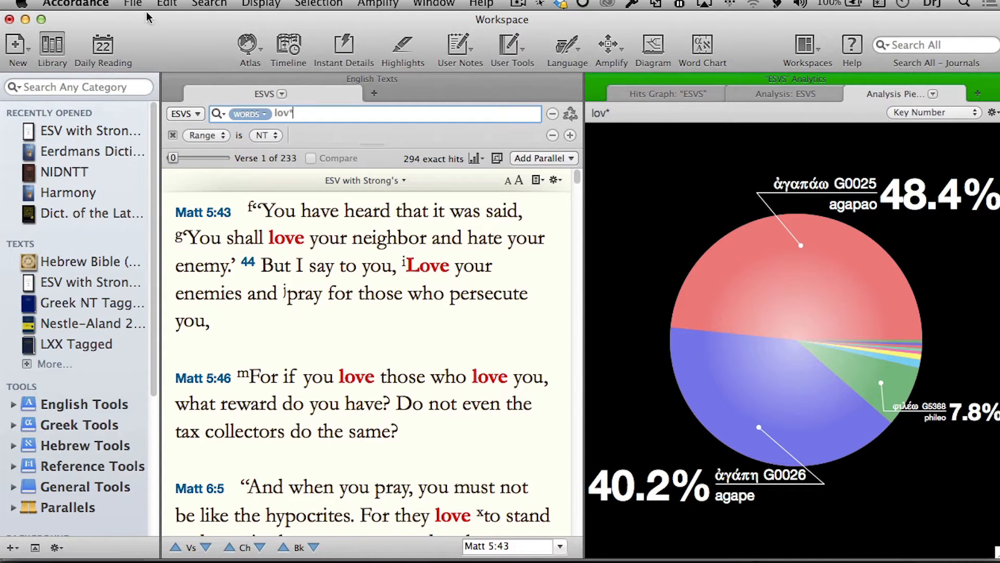
{"action": "left_click", "coordinate": [993, 112]}
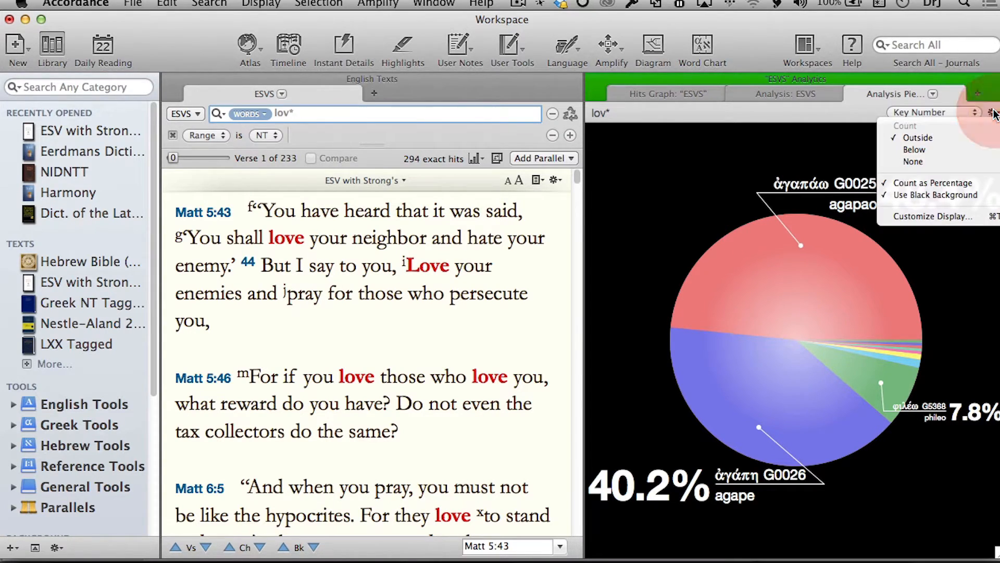
{"action": "left_click", "coordinate": [958, 216]}
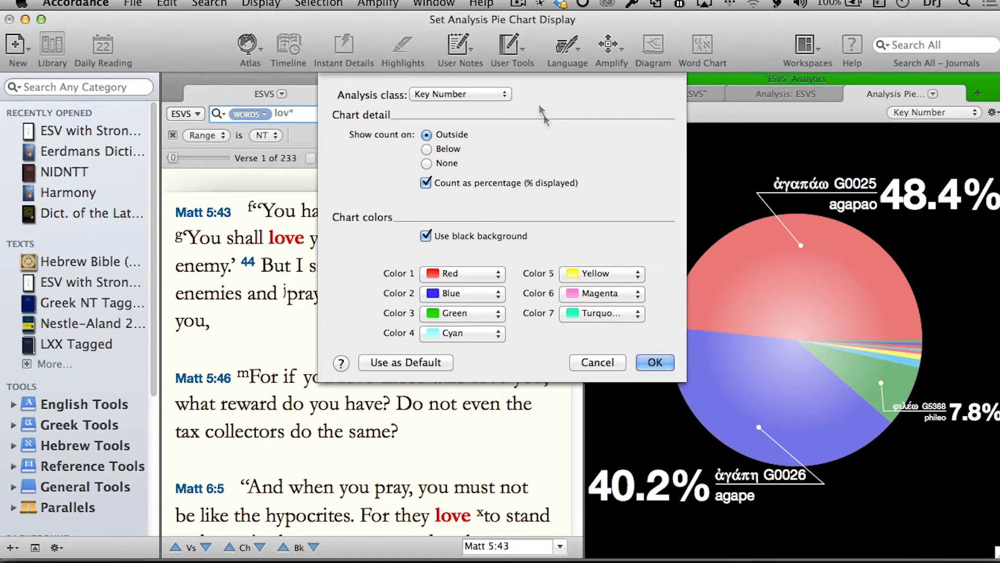
{"action": "left_click", "coordinate": [605, 361]}
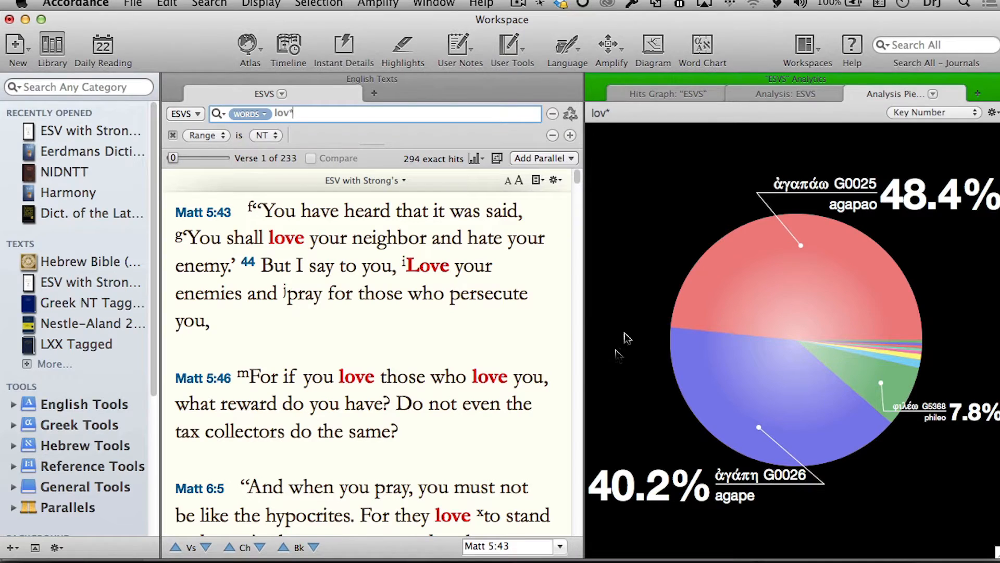
Add a Bar Chart of the lov* search, widen the analytics pane and class the chart by Key Number.
{"action": "mouse_move", "coordinate": [627, 74]}
{"action": "left_click", "coordinate": [474, 159]}
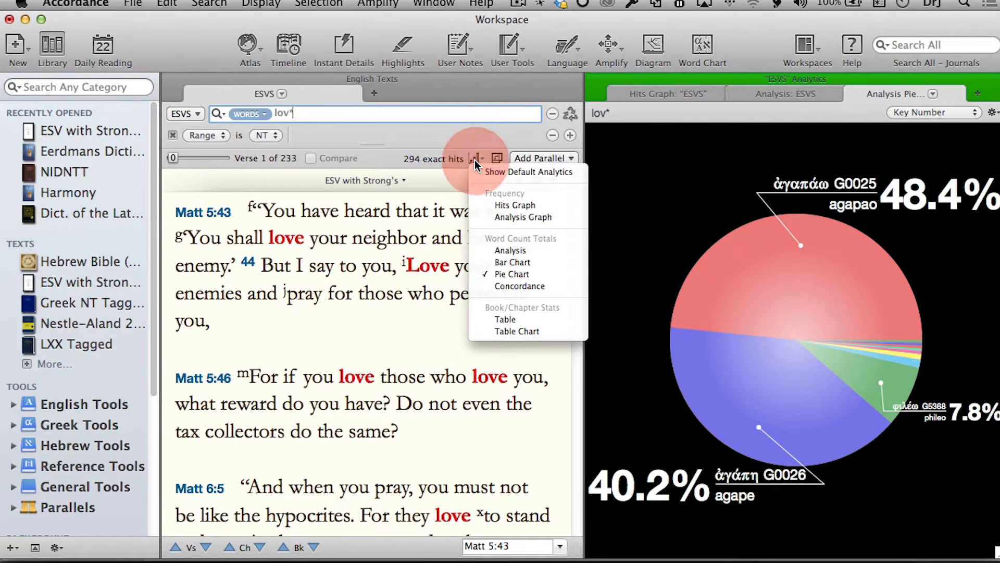
{"action": "left_click", "coordinate": [512, 263]}
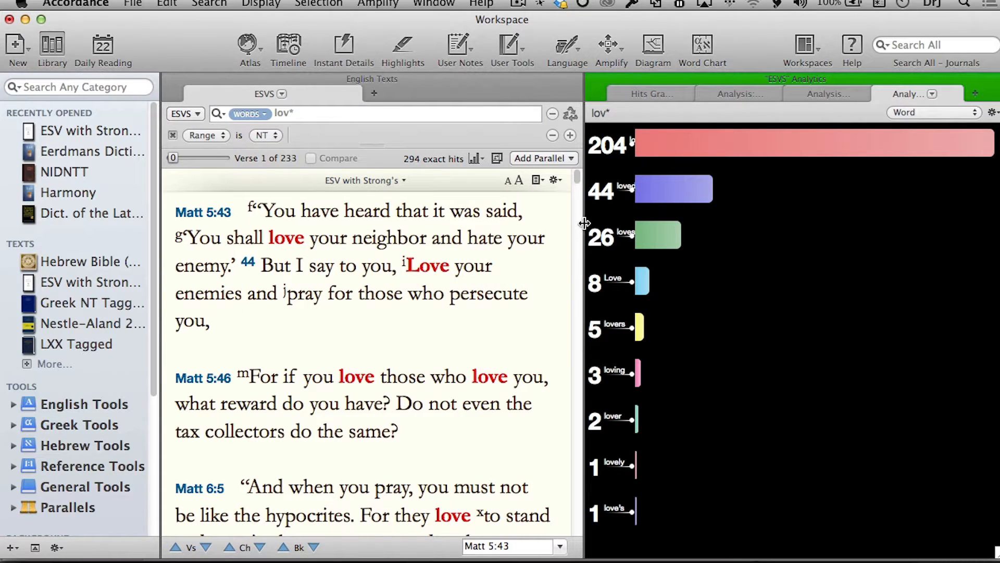
{"action": "left_click_drag", "start_coordinate": [585, 223], "coordinate": [270, 229]}
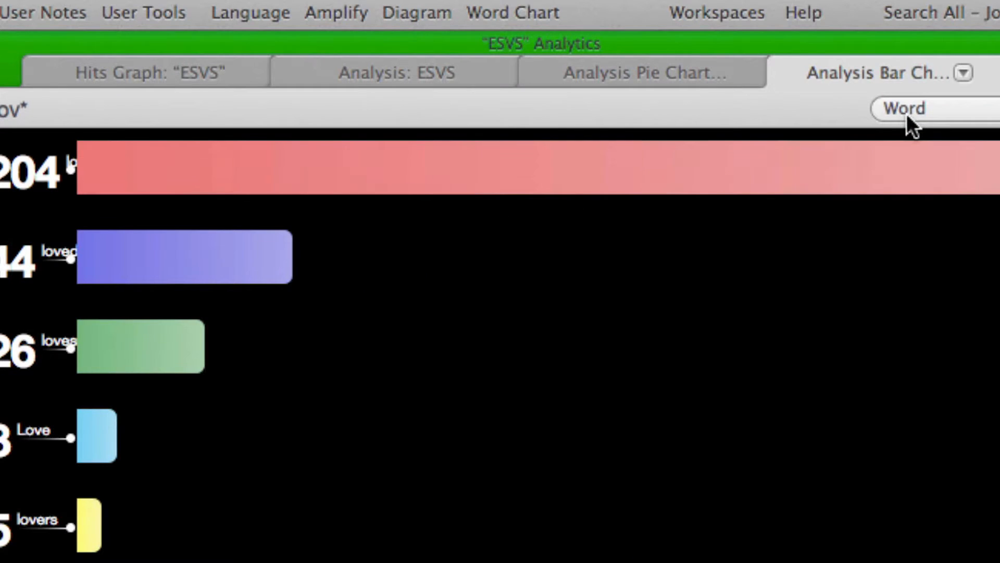
{"action": "right_click", "coordinate": [906, 113]}
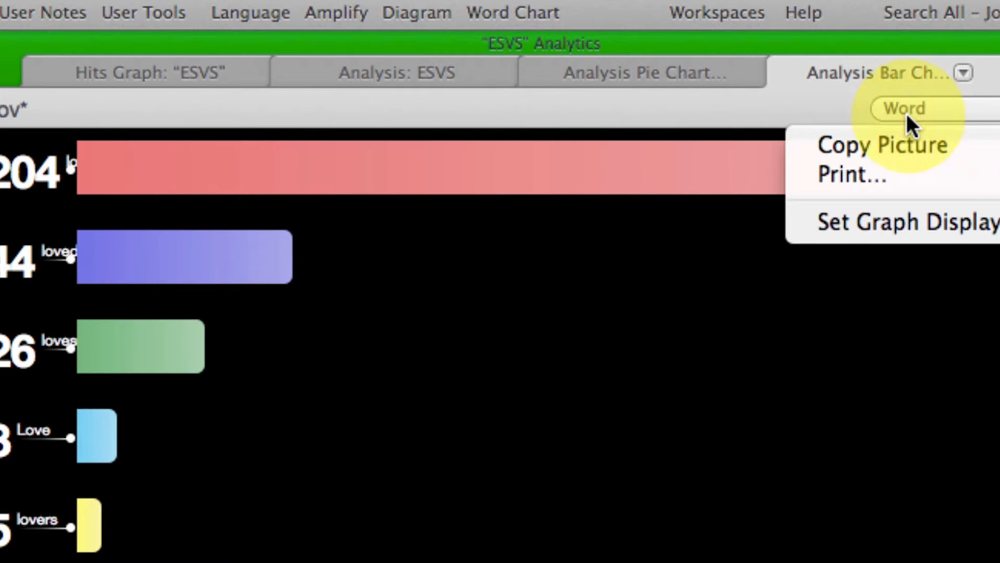
{"action": "left_click", "coordinate": [836, 107]}
{"action": "left_click", "coordinate": [964, 109]}
{"action": "left_click", "coordinate": [944, 138]}
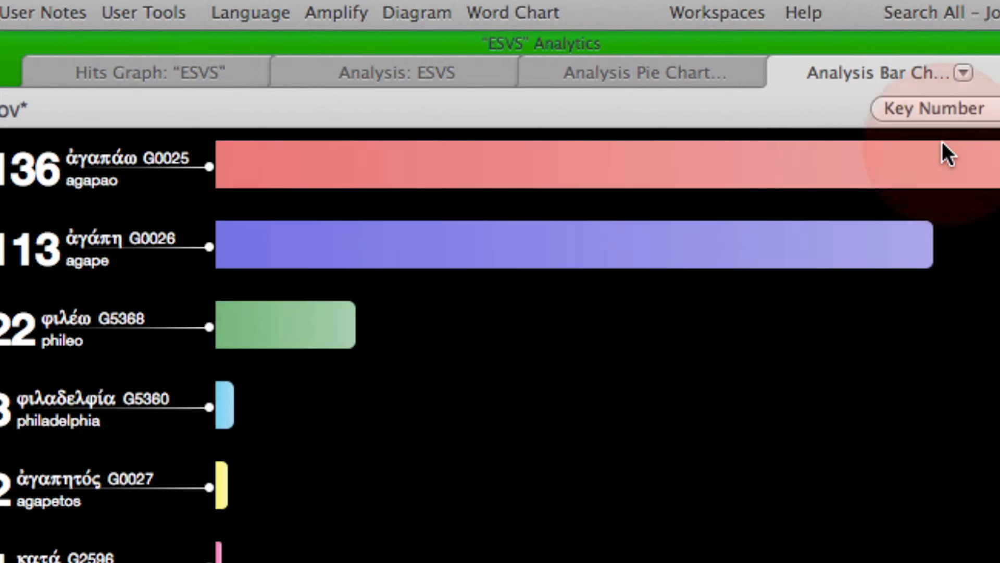
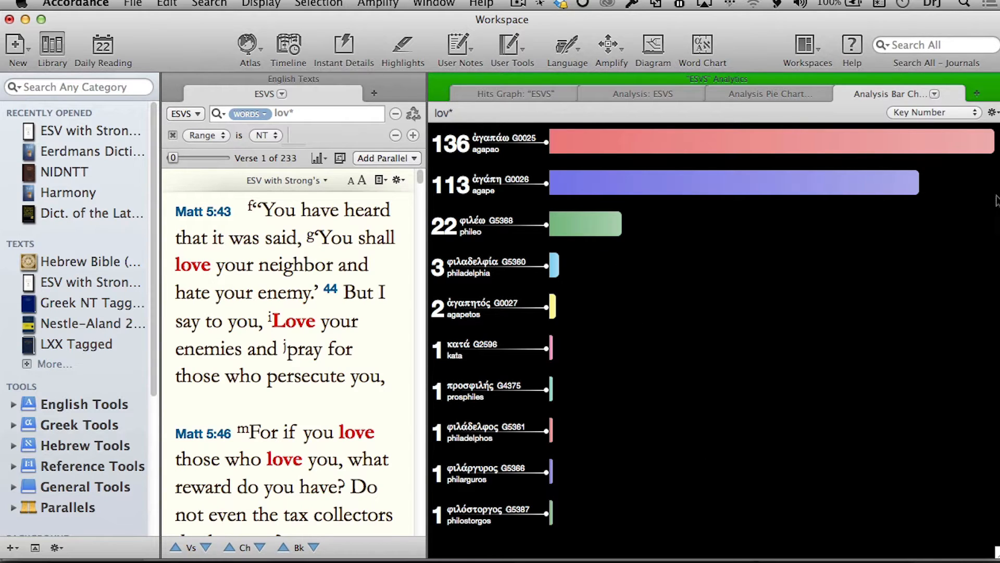
Open the word count Analysis of the lov* search and search ESVS for the G2596 kata entry listed under love.
{"action": "left_click", "coordinate": [318, 159]}
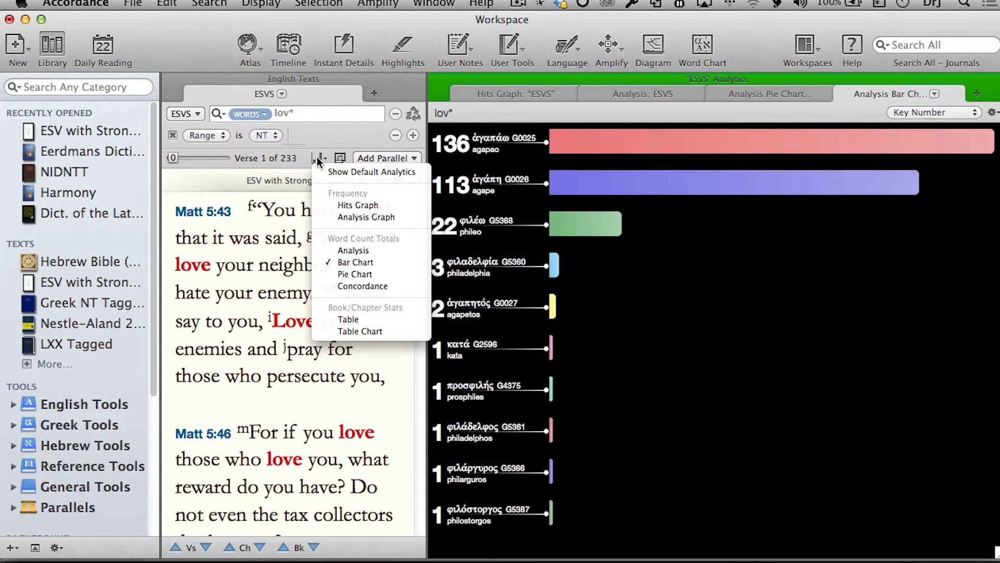
{"action": "left_click", "coordinate": [379, 252]}
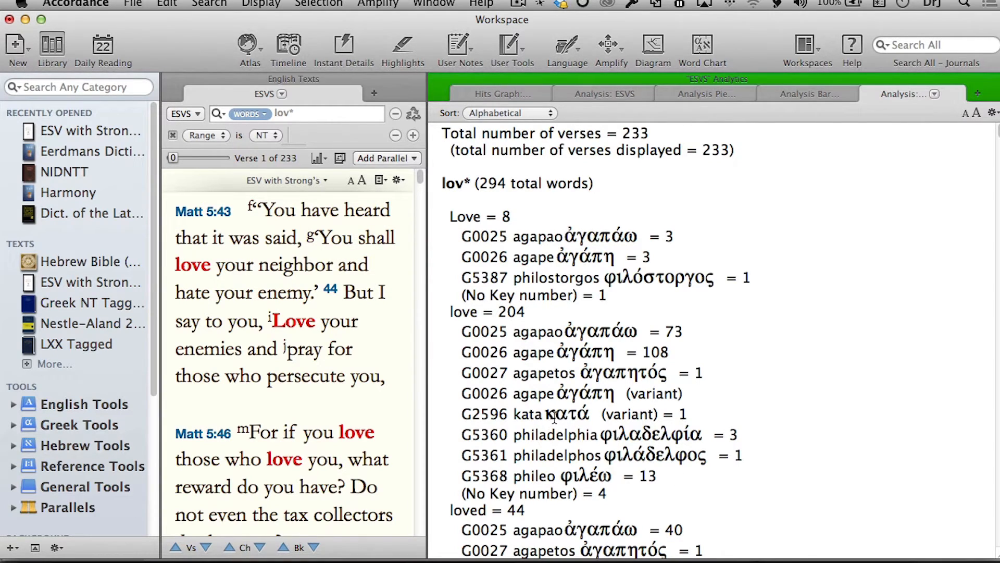
{"action": "double_click", "coordinate": [489, 411]}
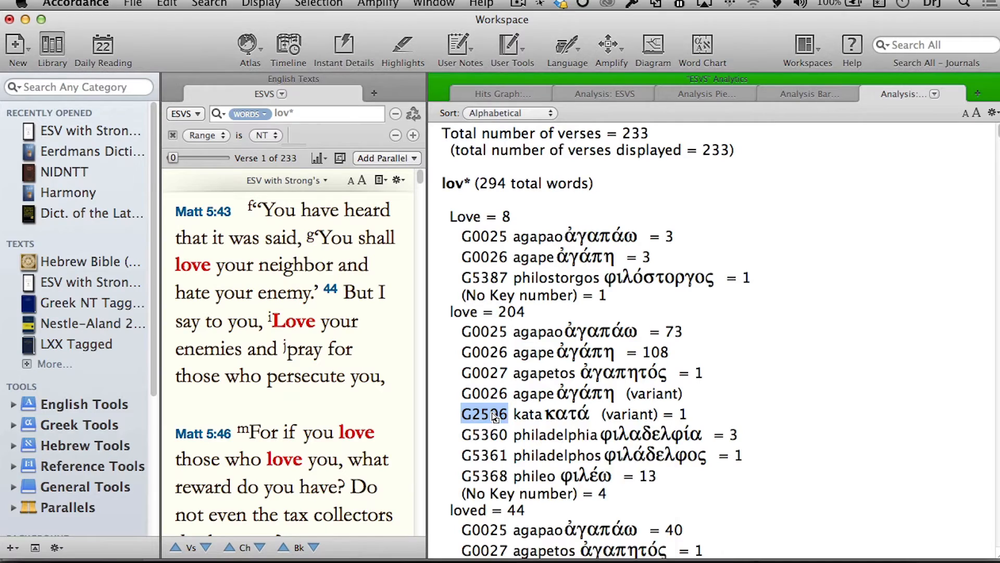
{"action": "right_click", "coordinate": [493, 416]}
{"action": "mouse_move", "coordinate": [513, 430]}
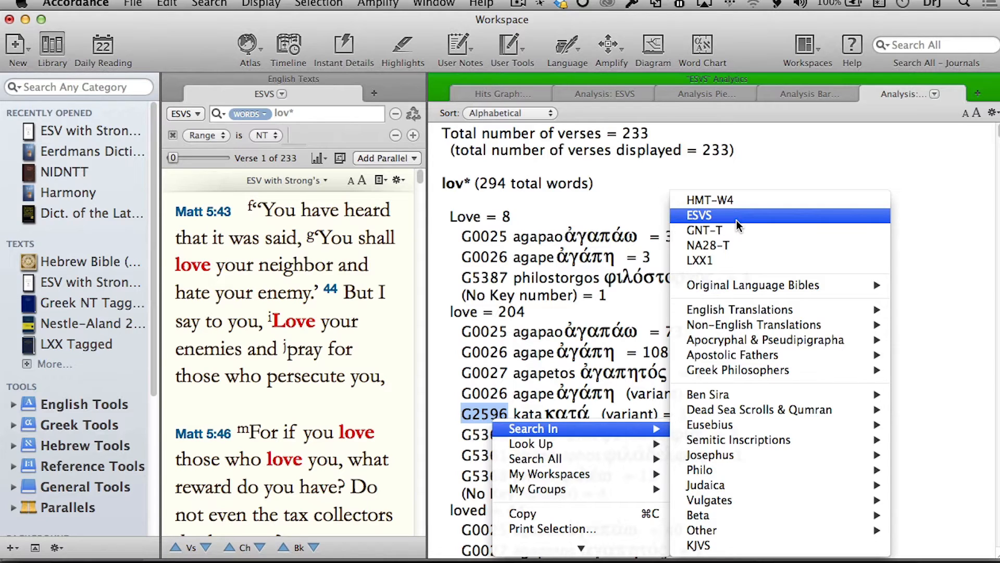
{"action": "left_click", "coordinate": [736, 220]}
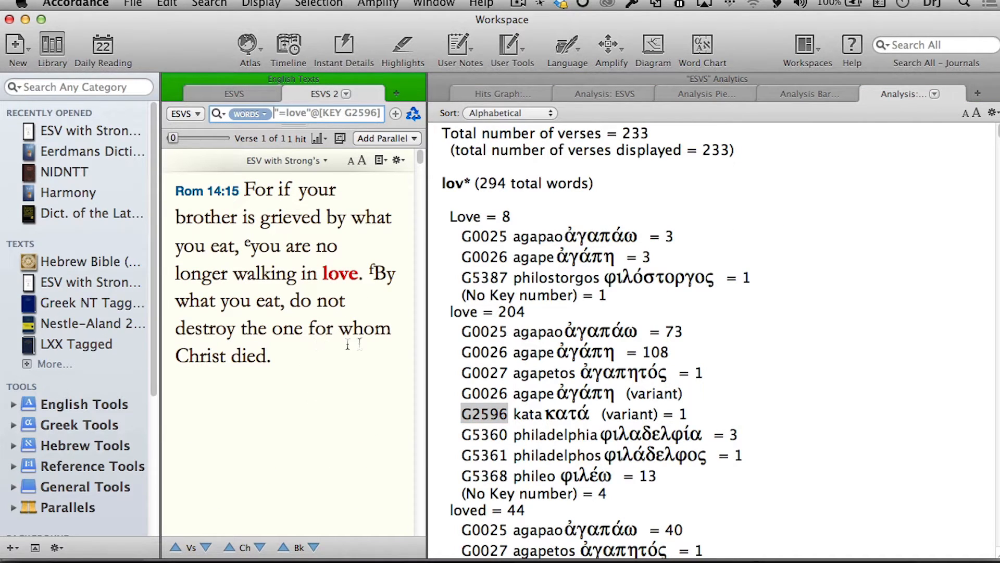
Widen the text pane, add HMT + GNT28 as a parallel and compare the Greek words with the English of Romans 14:15.
{"action": "left_click_drag", "start_coordinate": [426, 334], "coordinate": [915, 402]}
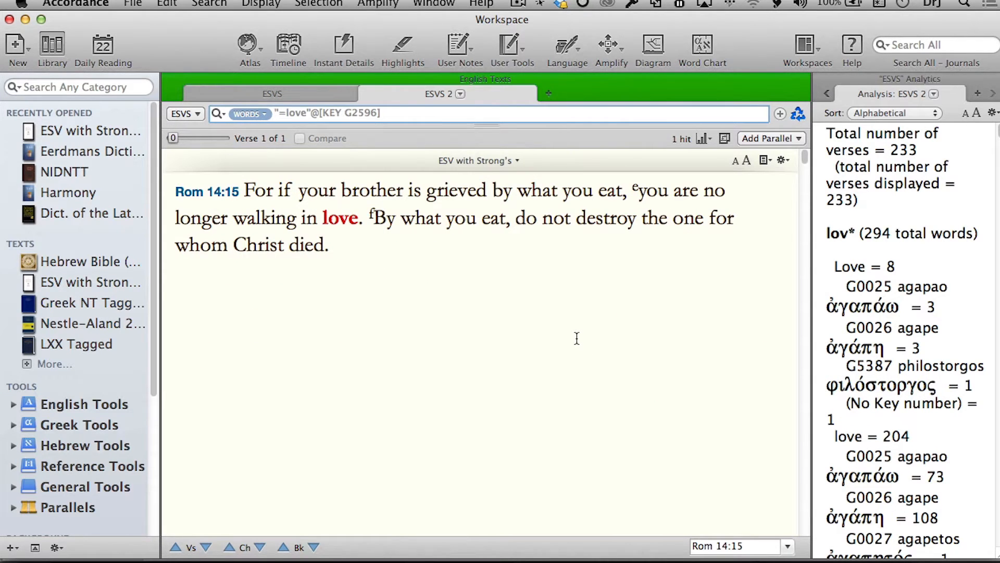
{"action": "double_click", "coordinate": [258, 213]}
{"action": "double_click", "coordinate": [330, 217]}
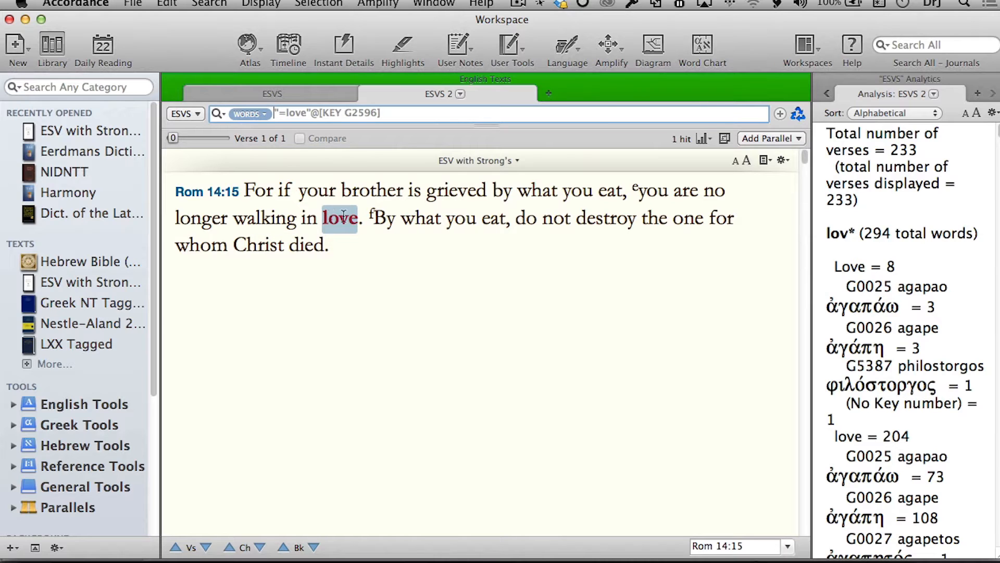
{"action": "left_click", "coordinate": [758, 140]}
{"action": "mouse_move", "coordinate": [762, 161]}
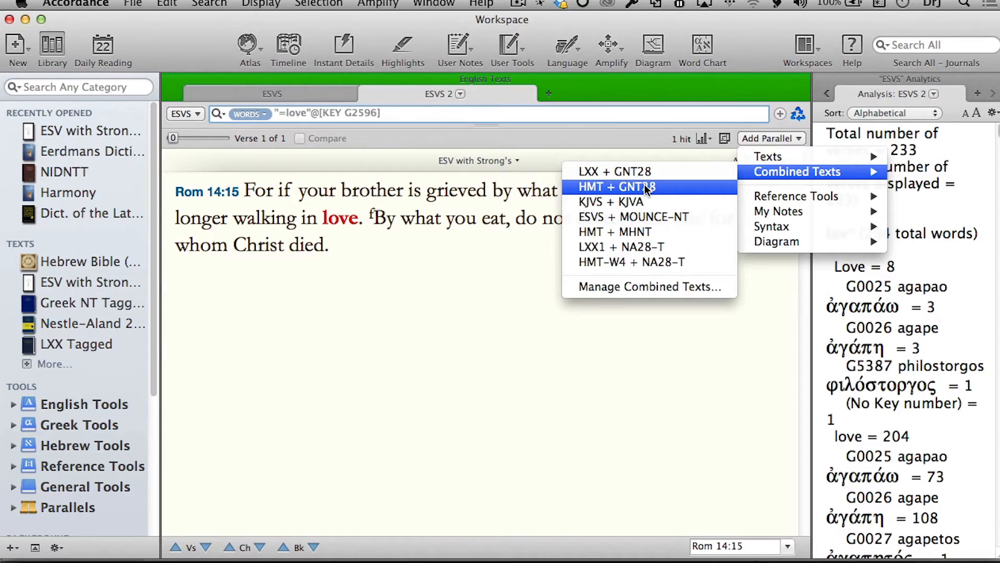
{"action": "left_click", "coordinate": [642, 187]}
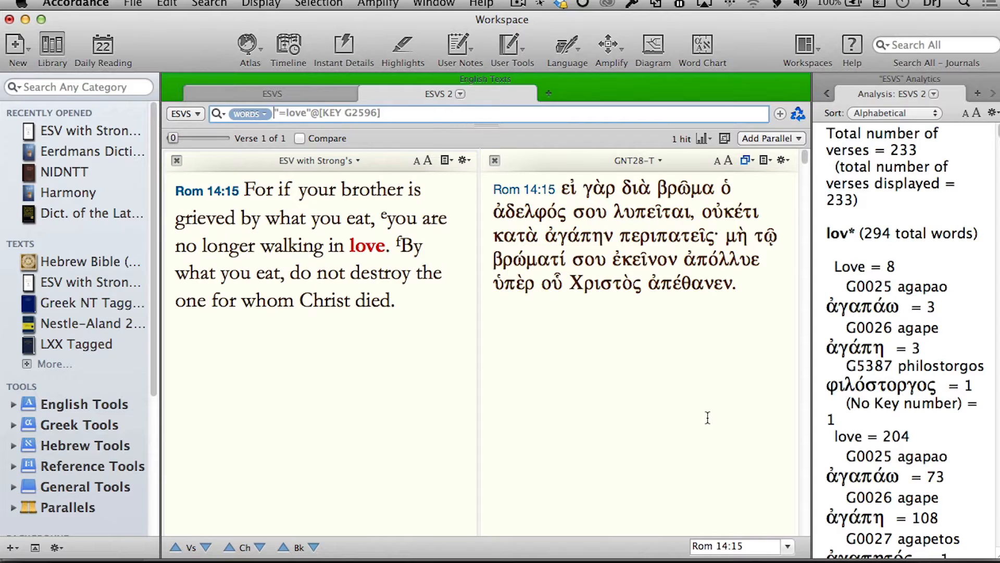
{"action": "mouse_move", "coordinate": [579, 231]}
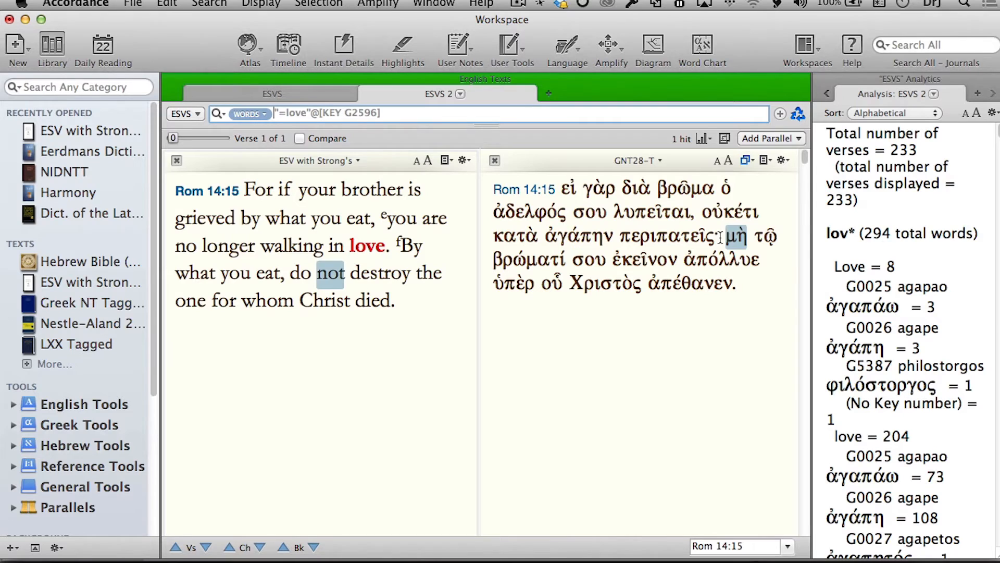
Close the second ESVS search tab and the ESVS analytics pane.
{"action": "left_click", "coordinate": [373, 94]}
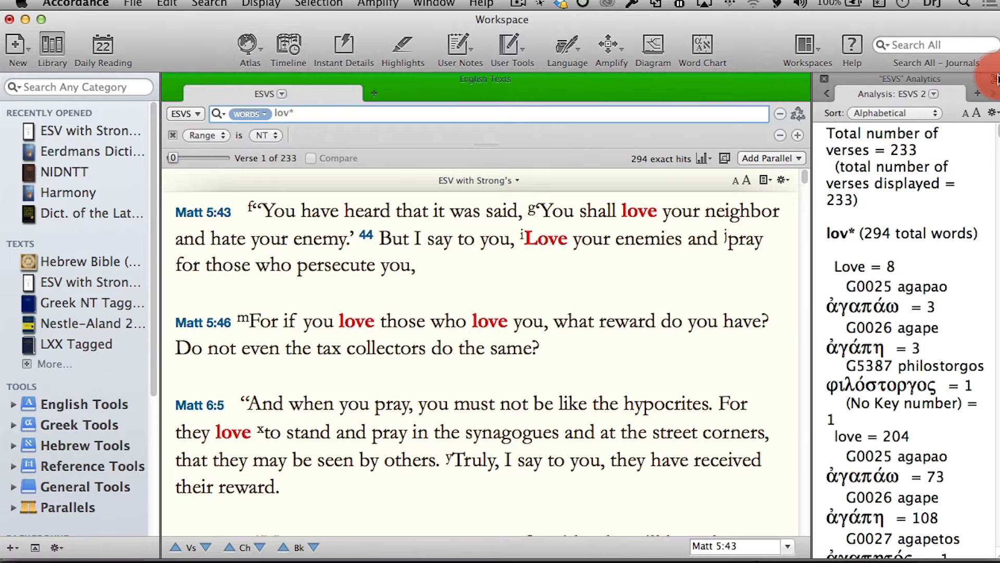
{"action": "left_click", "coordinate": [825, 80]}
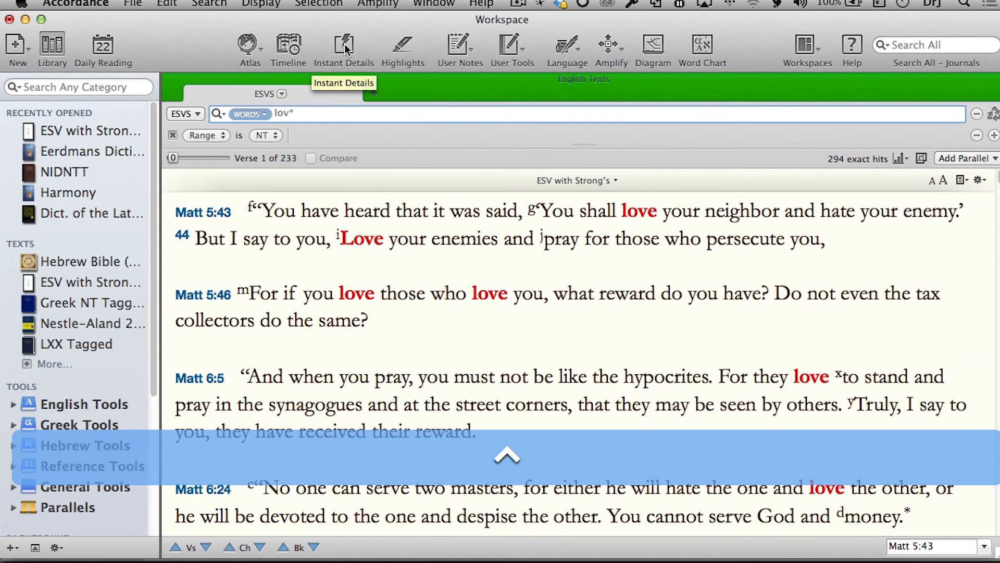
Turn on Instant Details and inspect the Greek parsing of the words "Love your enemies" in Matthew 5:44.
{"action": "left_click", "coordinate": [343, 42]}
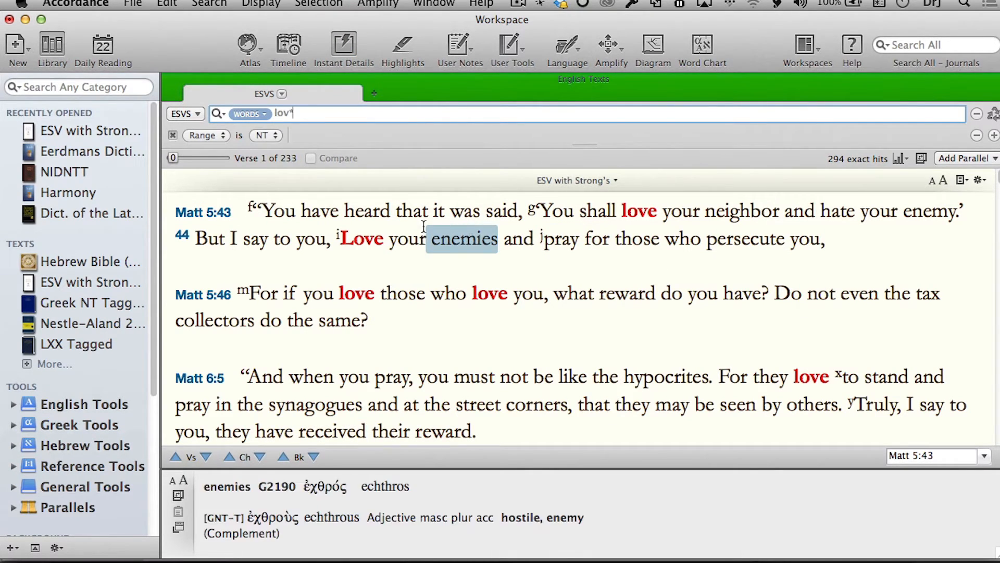
{"action": "mouse_move", "coordinate": [421, 227]}
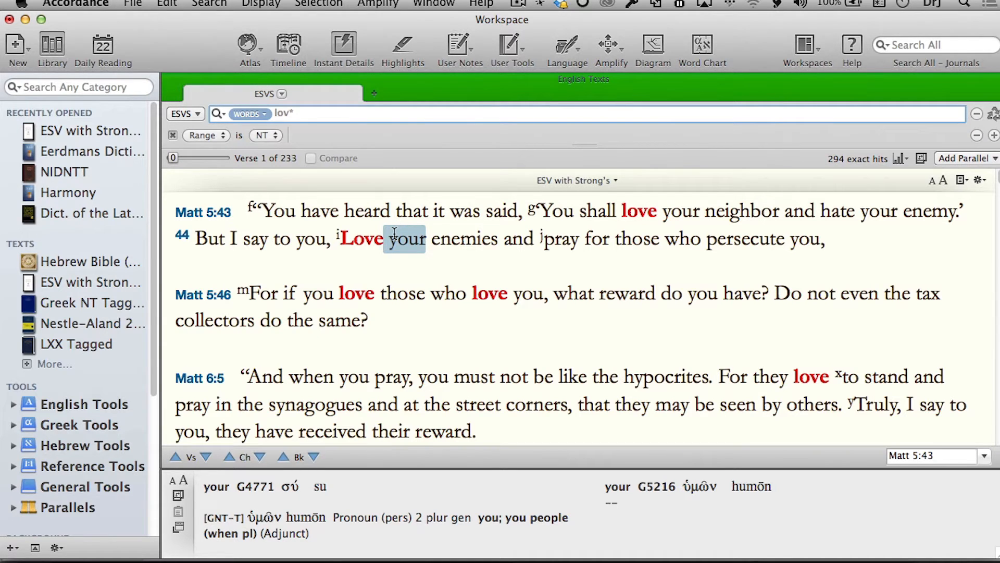
{"action": "mouse_move", "coordinate": [379, 229]}
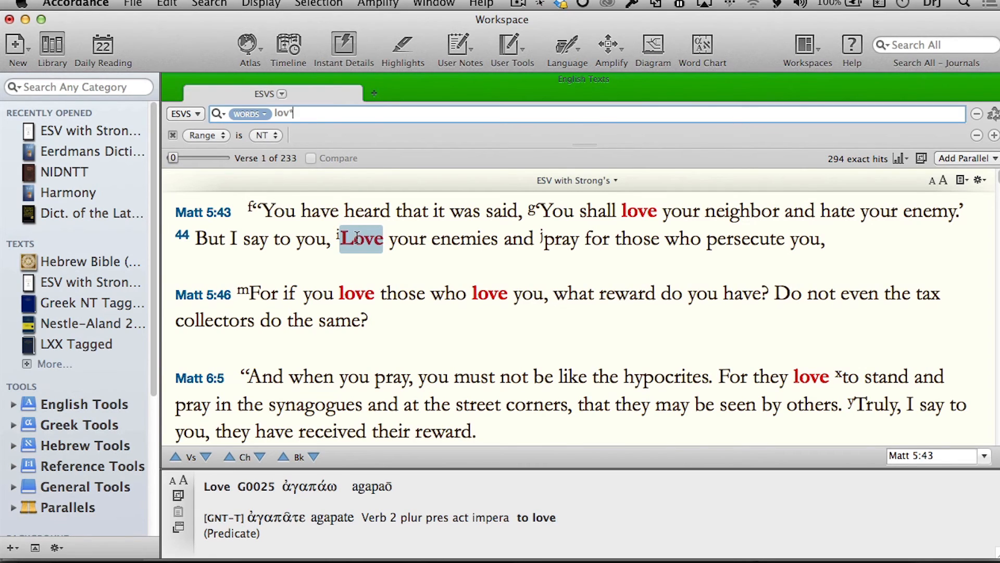
Search the New Testament for "spirit", browse the first verses and inspect the details of Spirit in Matthew 1:18.
{"action": "left_click", "coordinate": [236, 95]}
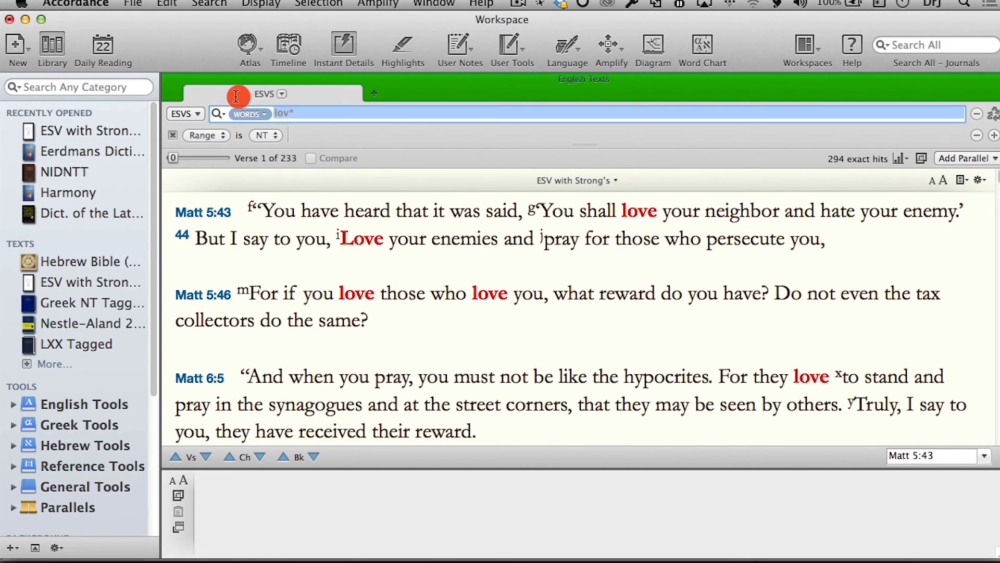
{"action": "type", "text": "spirit"}
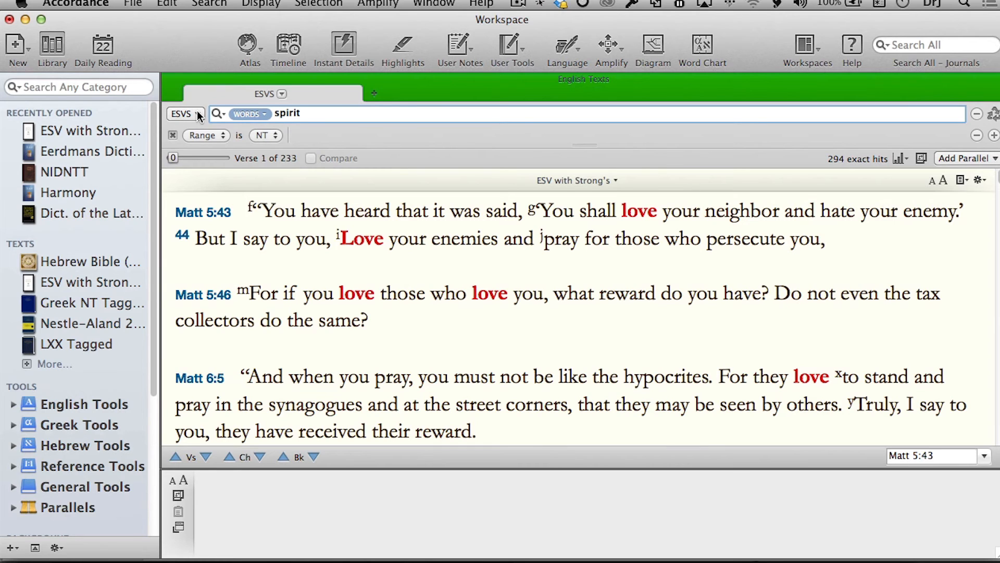
{"action": "key", "text": "Return"}
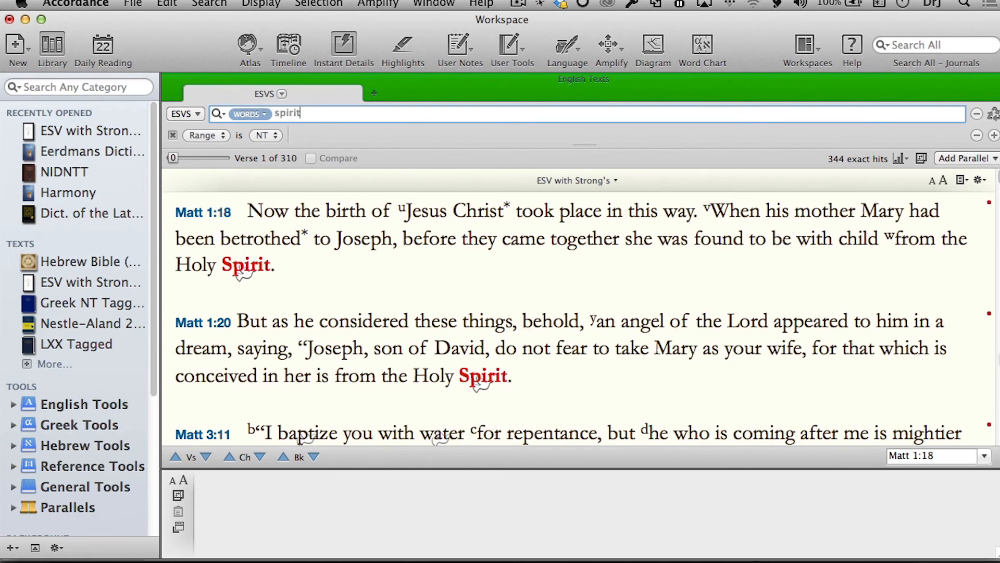
{"action": "scroll", "coordinate": [578, 312], "scroll_direction": "down", "scroll_amount": 5}
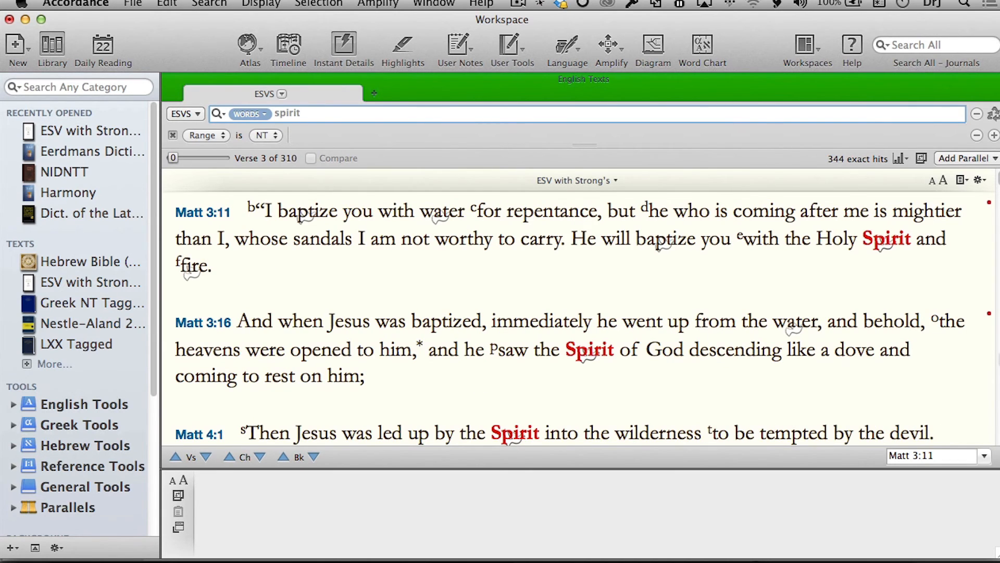
{"action": "scroll", "coordinate": [985, 346], "scroll_direction": "down", "scroll_amount": 5}
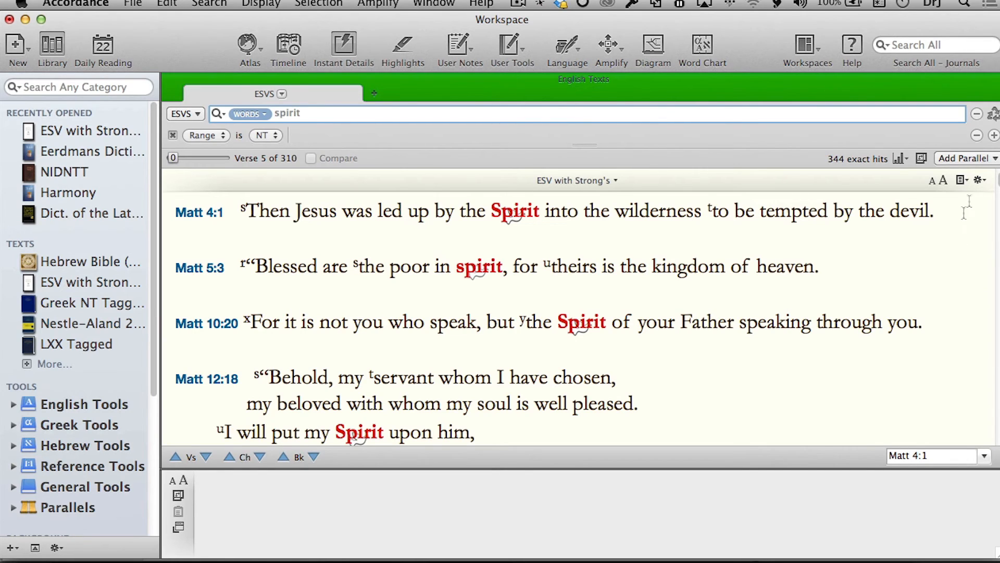
{"action": "left_click_drag", "start_coordinate": [999, 177], "coordinate": [998, 166]}
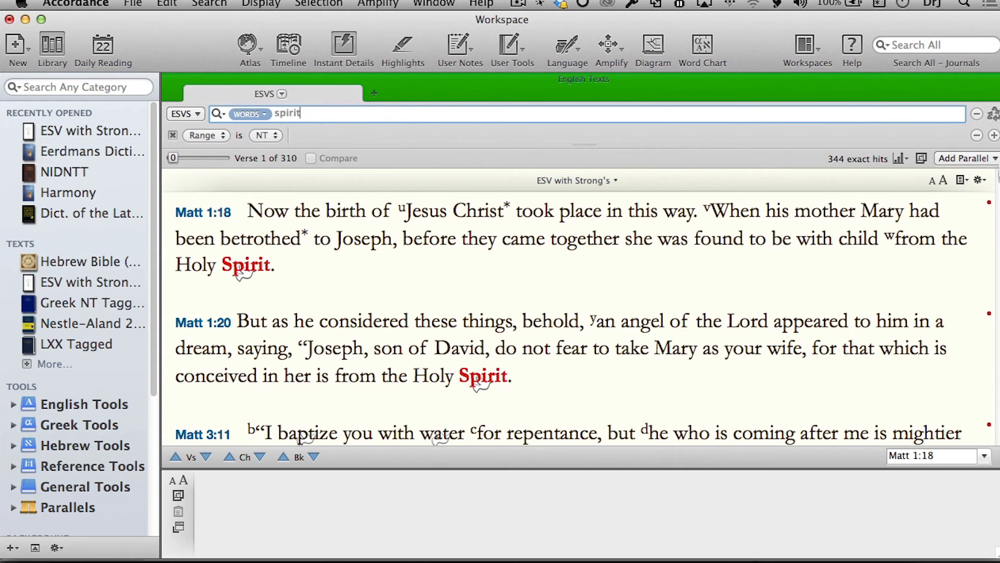
{"action": "mouse_move", "coordinate": [244, 267]}
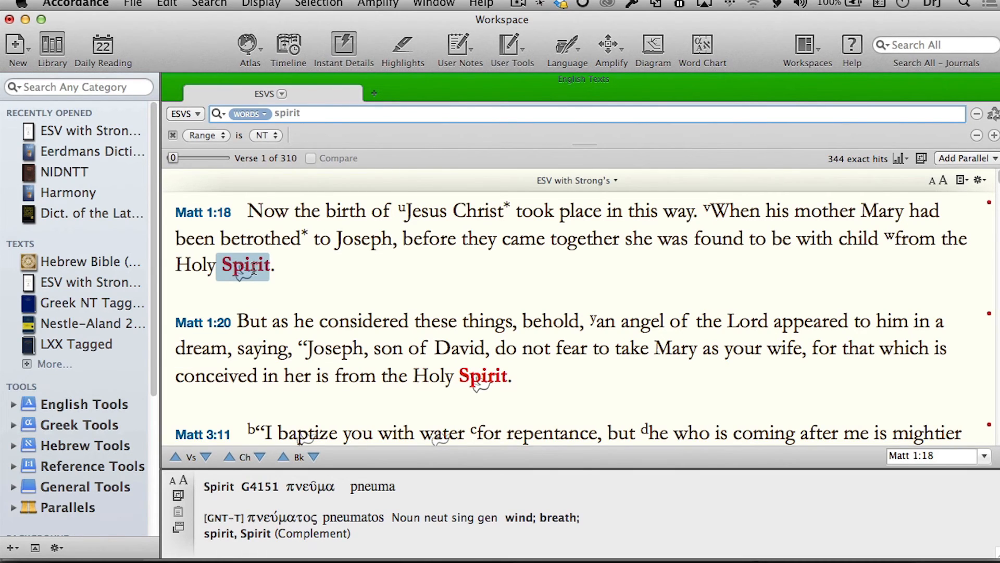
Extend the search for "spirit" to the [All text] range and browse the verses from Genesis to Numbers.
{"action": "left_click", "coordinate": [269, 136]}
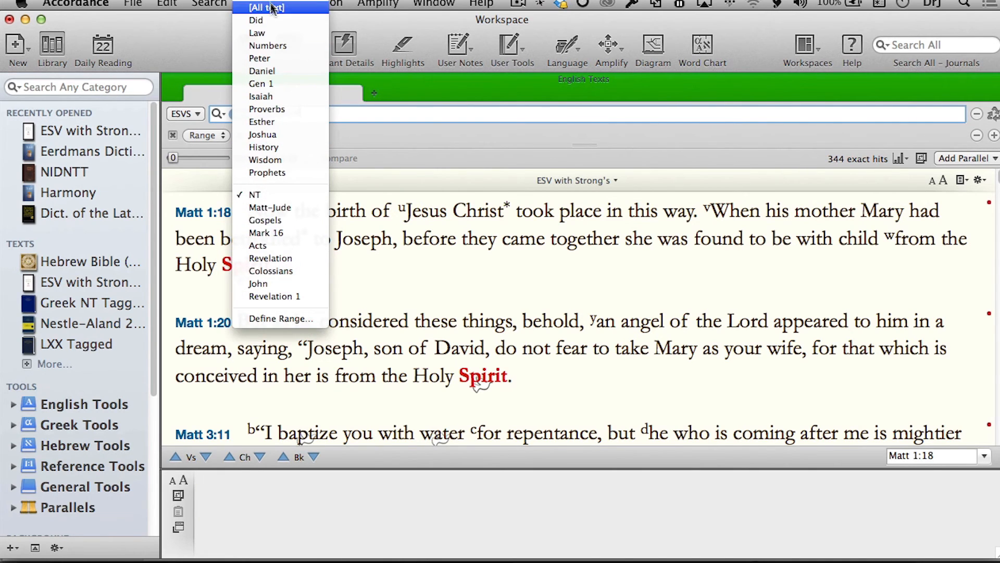
{"action": "left_click", "coordinate": [272, 8]}
{"action": "left_click", "coordinate": [439, 116]}
{"action": "key", "text": "Return"}
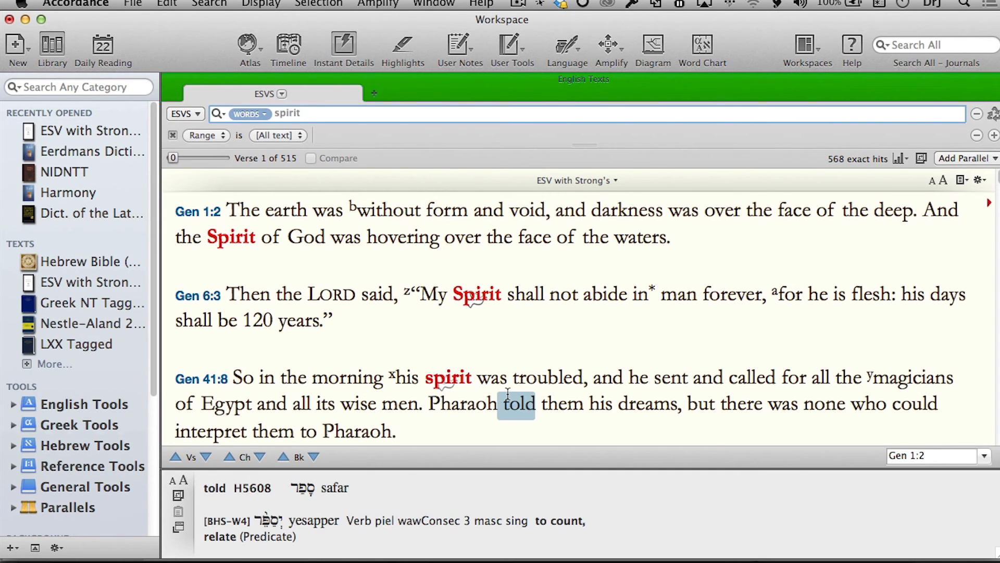
{"action": "scroll", "coordinate": [495, 396], "scroll_direction": "down", "scroll_amount": 5}
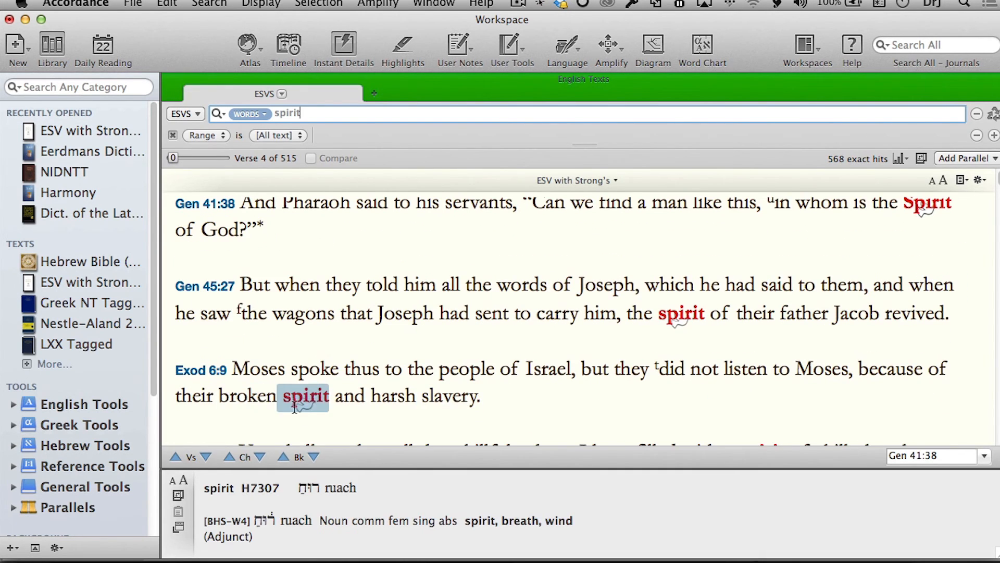
{"action": "scroll", "coordinate": [305, 402], "scroll_direction": "down", "scroll_amount": 10}
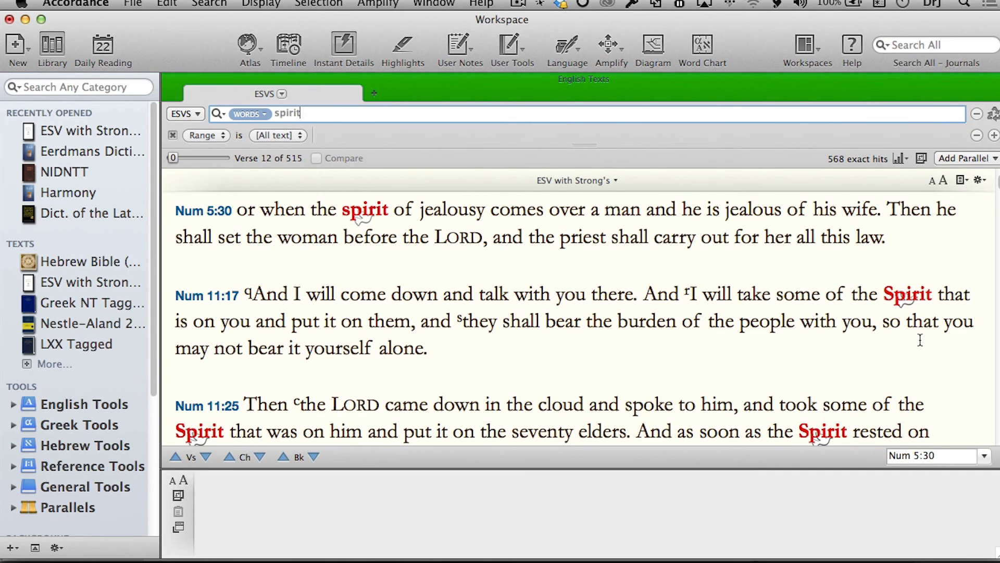
{"action": "scroll", "coordinate": [584, 318], "scroll_direction": "up", "scroll_amount": 10}
{"action": "scroll", "coordinate": [584, 318], "scroll_direction": "up", "scroll_amount": 5}
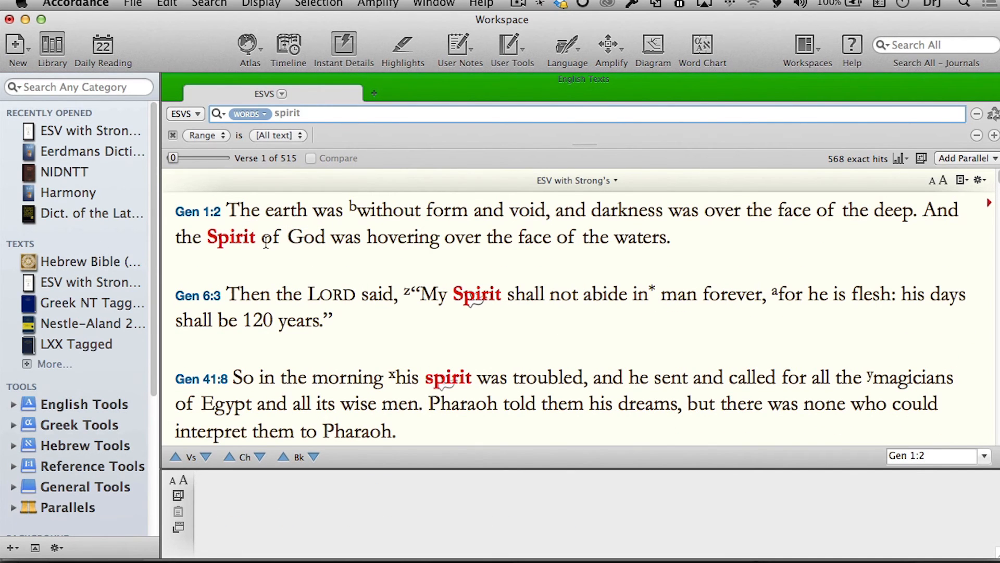
Search the text for the key number behind the word Spirit in Genesis 1:2.
{"action": "mouse_move", "coordinate": [301, 246]}
{"action": "right_click", "coordinate": [222, 240]}
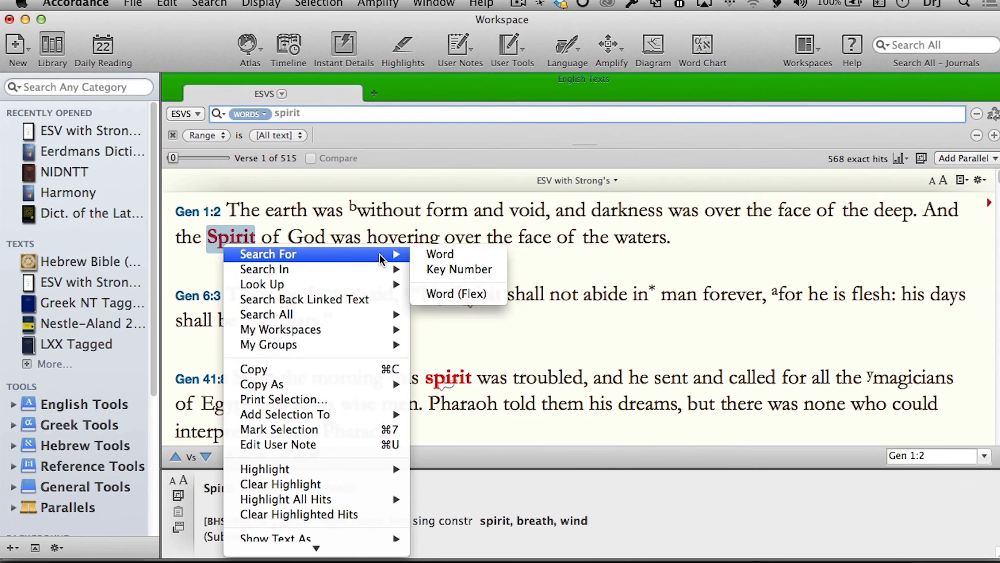
{"action": "left_click", "coordinate": [463, 272]}
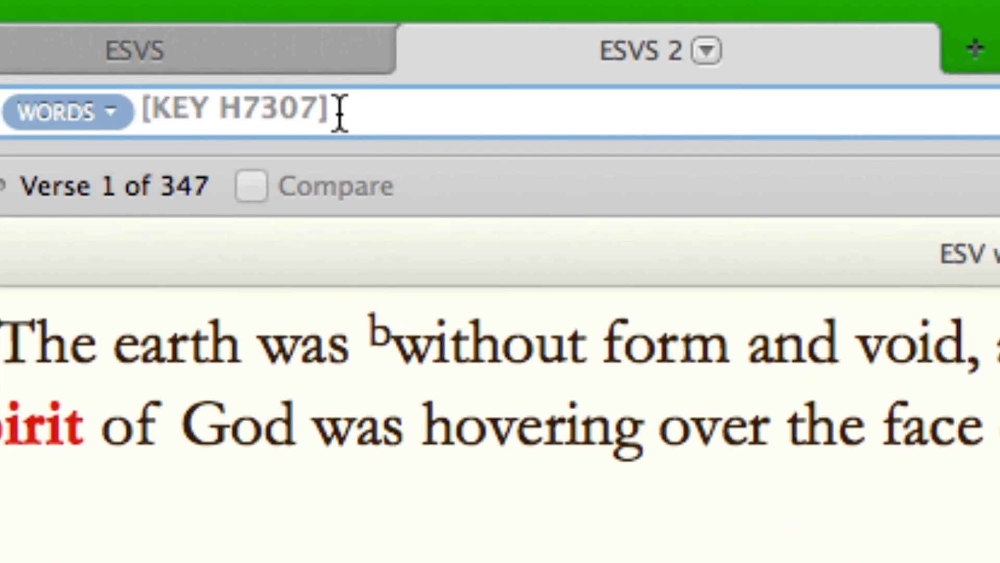
{"action": "left_click", "coordinate": [339, 112]}
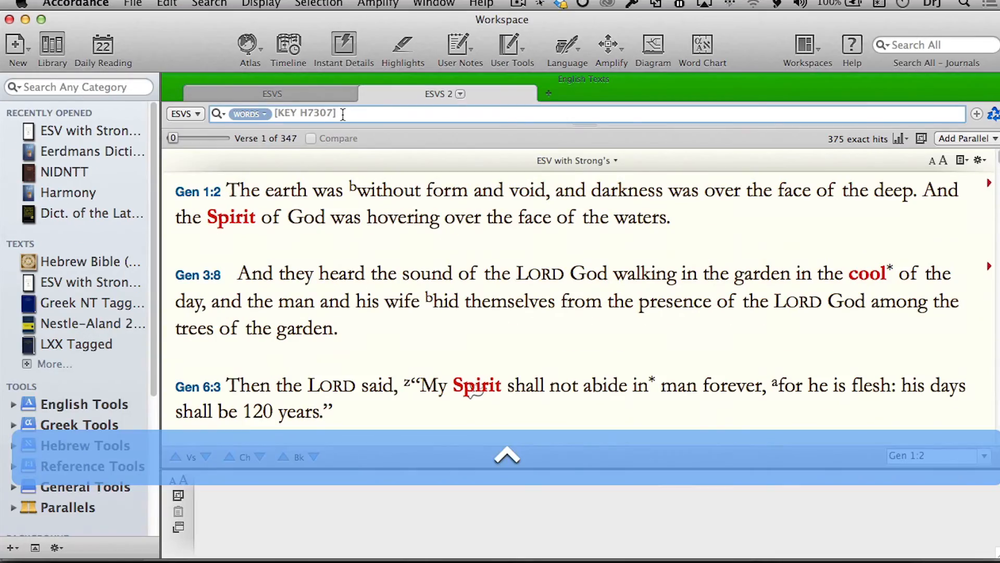
{"action": "mouse_move", "coordinate": [239, 229]}
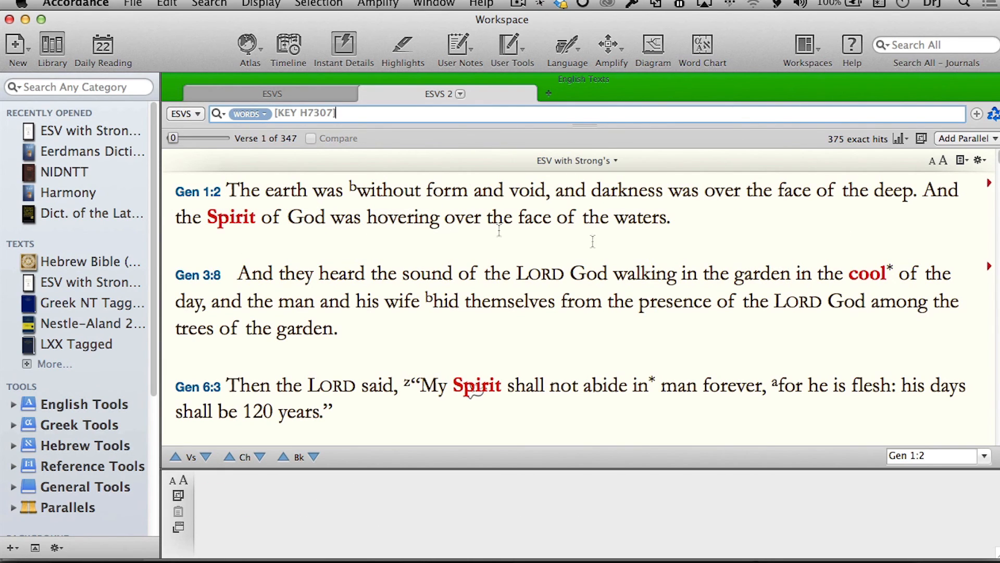
{"action": "mouse_move", "coordinate": [866, 272]}
{"action": "key", "text": "shift"}
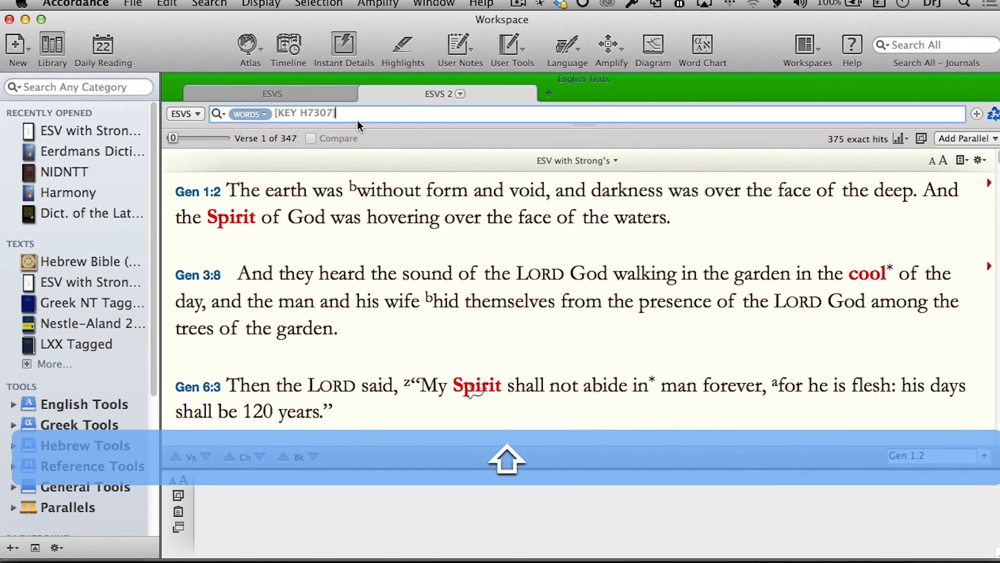
{"action": "type", "text": "@co"}
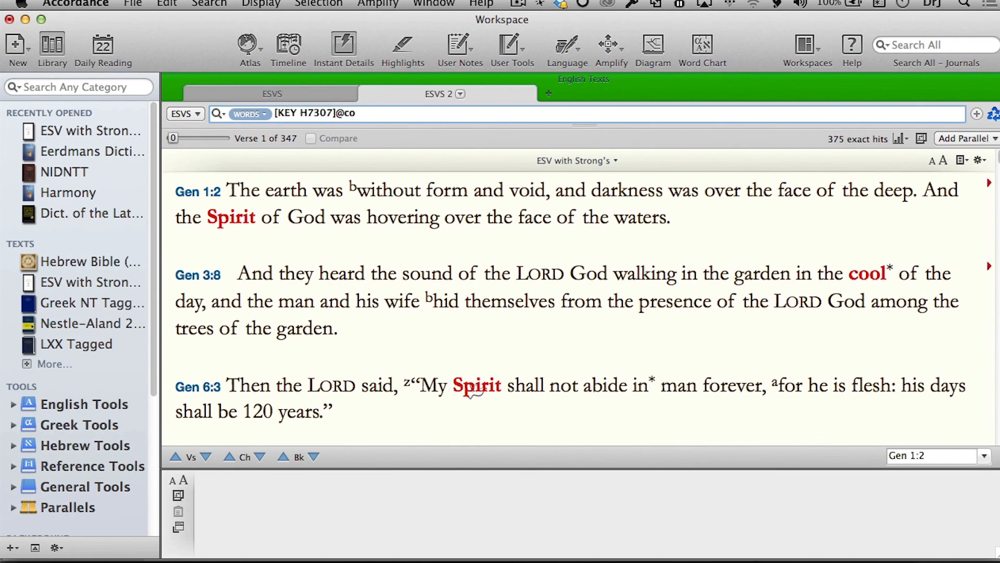
{"action": "type", "text": "ol"}
{"action": "key", "text": "Return"}
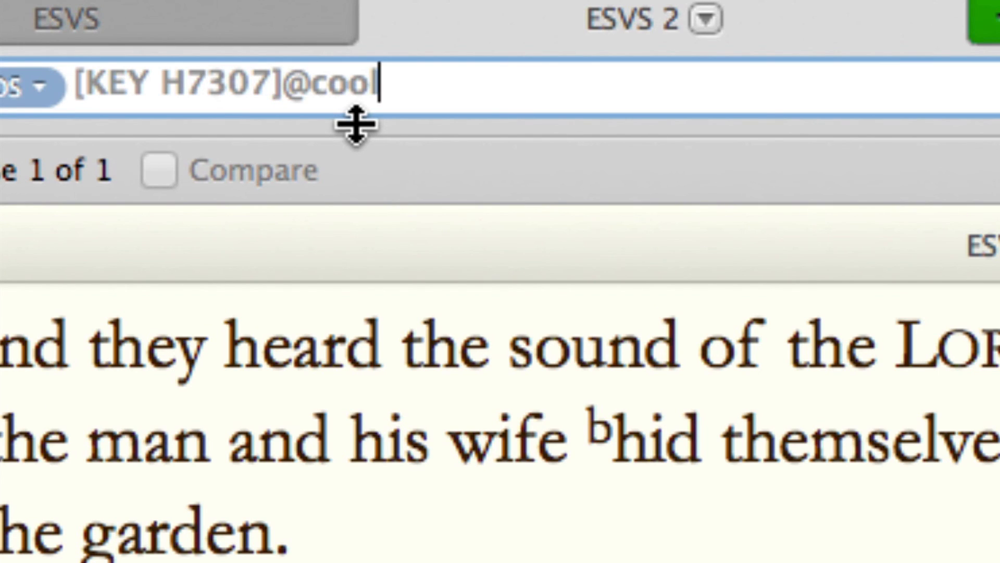
{"action": "key", "text": "BackSpace"}
{"action": "key", "text": "BackSpace"}
{"action": "key", "text": "BackSpace"}
{"action": "key", "text": "BackSpace"}
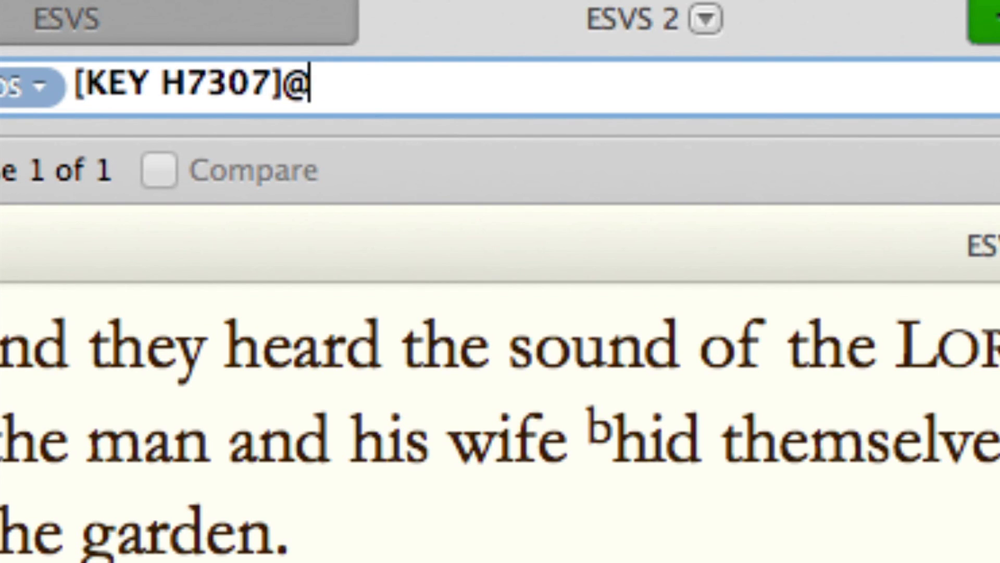
{"action": "type", "text": "sp"}
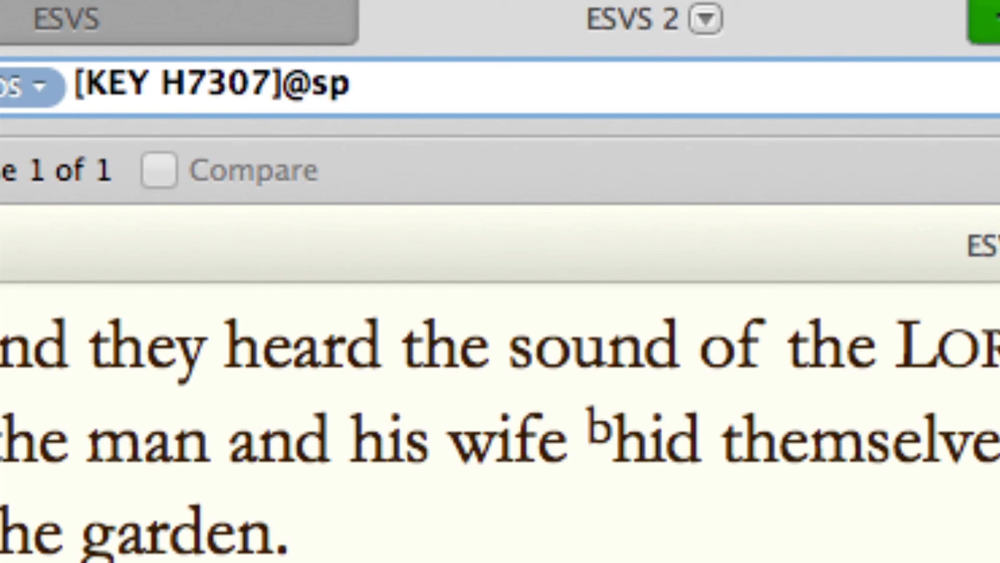
{"action": "type", "text": "irit"}
{"action": "key", "text": "Return"}
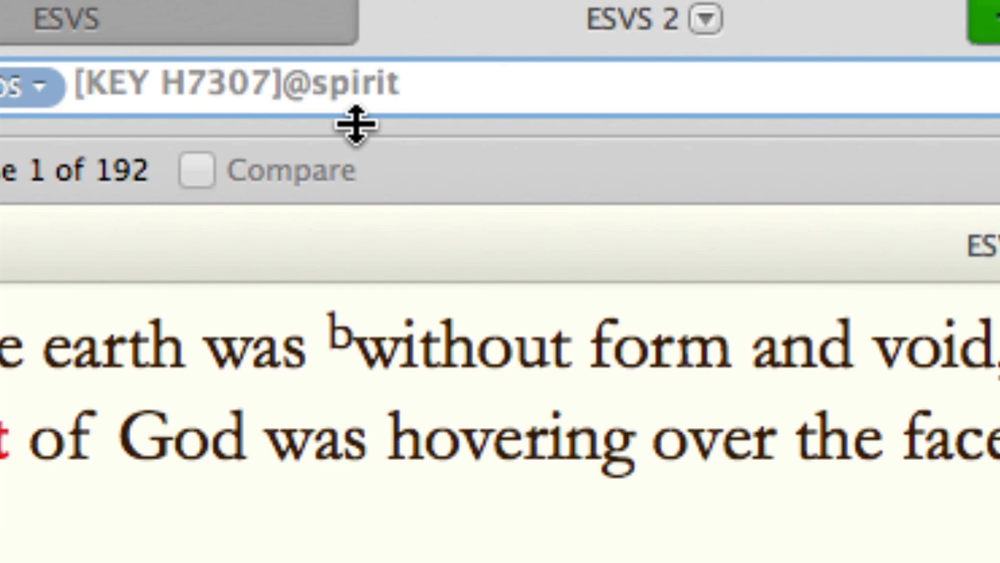